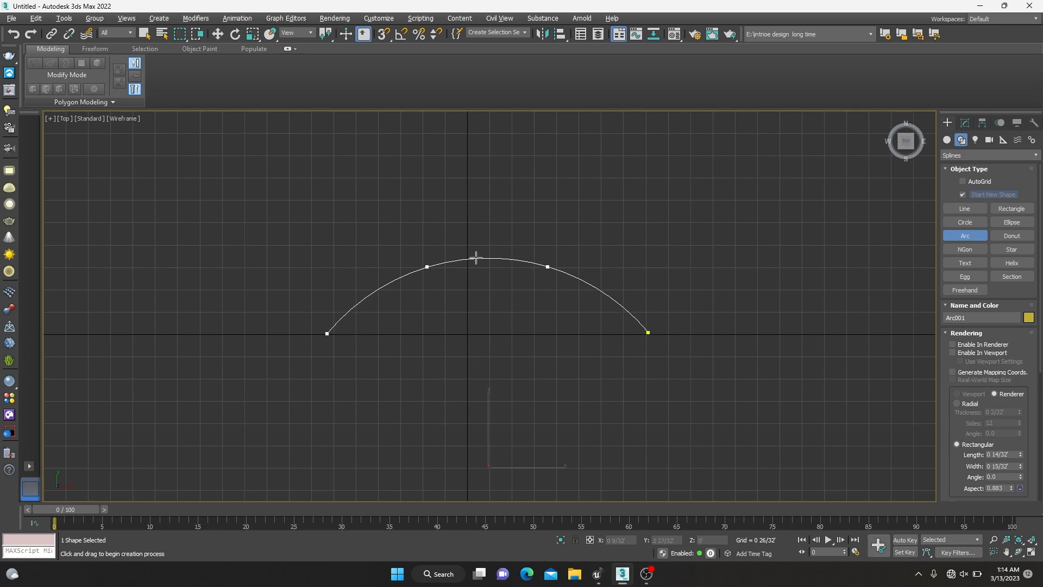
Enable viewport rendering for the arc as a rectangular profile with length 7/32' and width 3/32'.
key(alt+w)
right_click(712, 433)
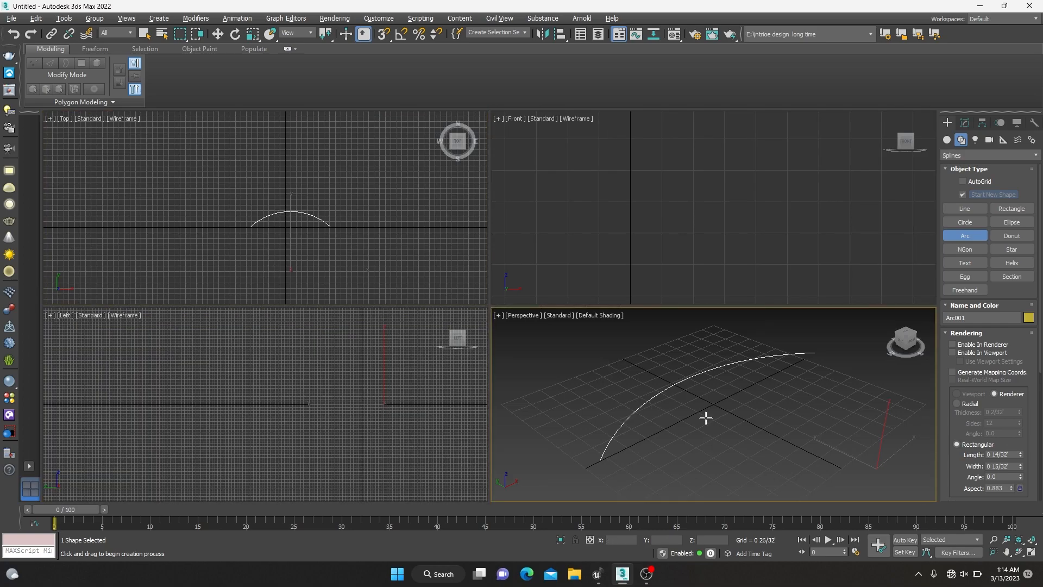
key(alt+w)
click(953, 352)
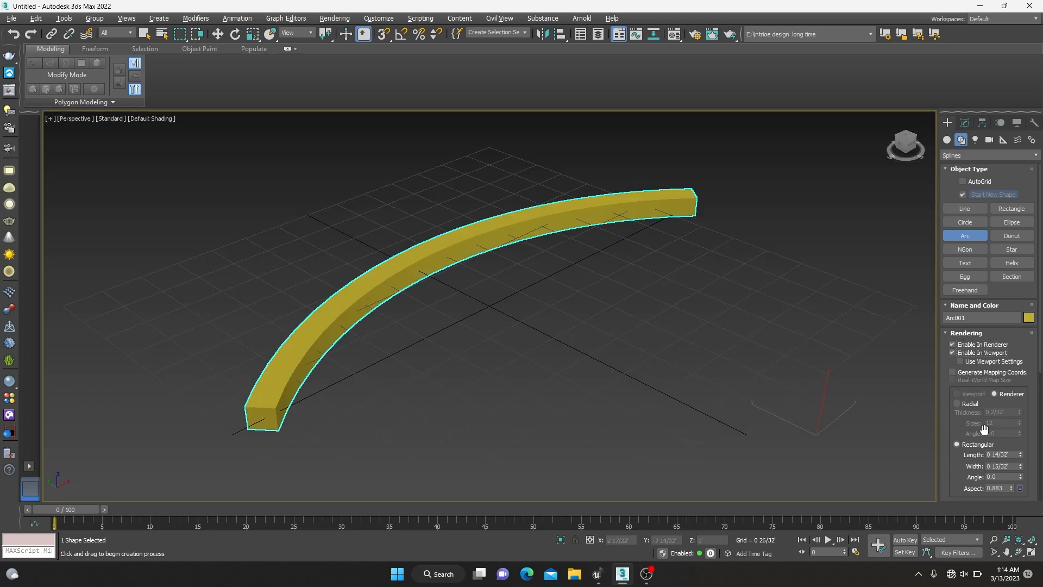
drag(1021, 455, 1031, 509)
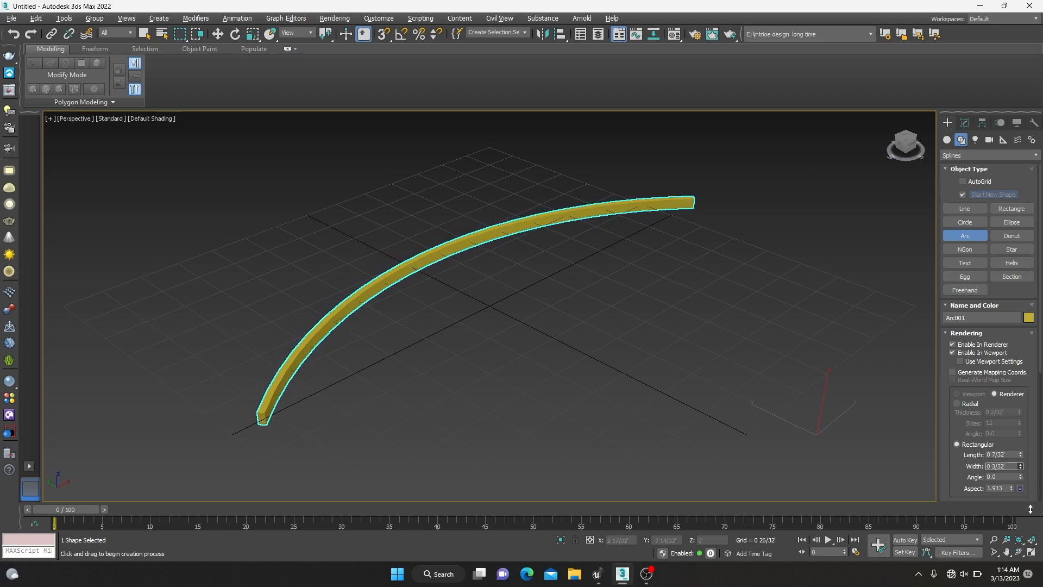
Center the arc's pivot to the object.
key(alt+w)
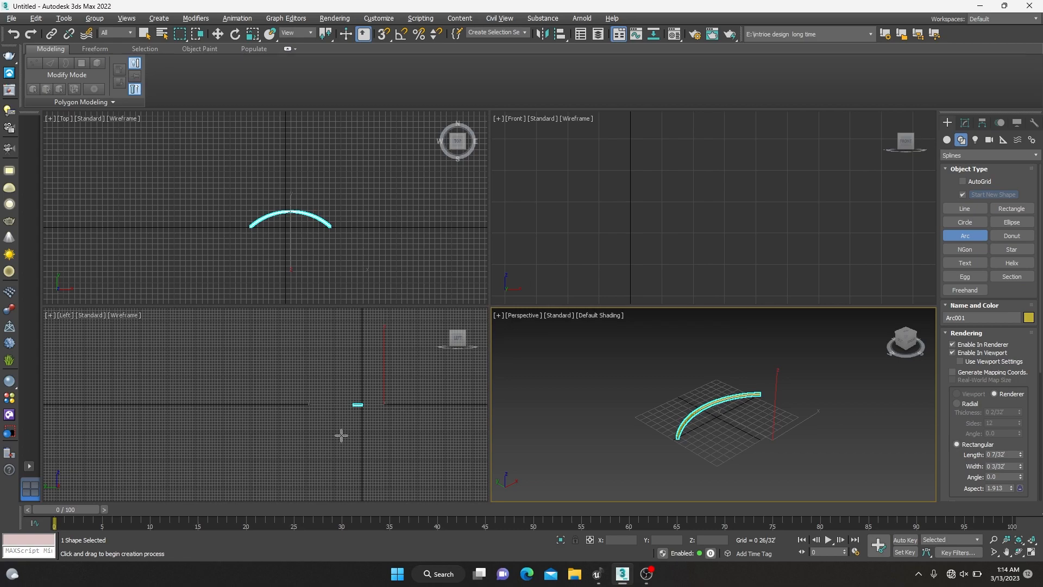
middle_click(360, 426)
key(alt+w)
scroll(554, 372, up, 5)
middle_drag(574, 369, 268, 414)
scroll(268, 414, up, 2)
key(w)
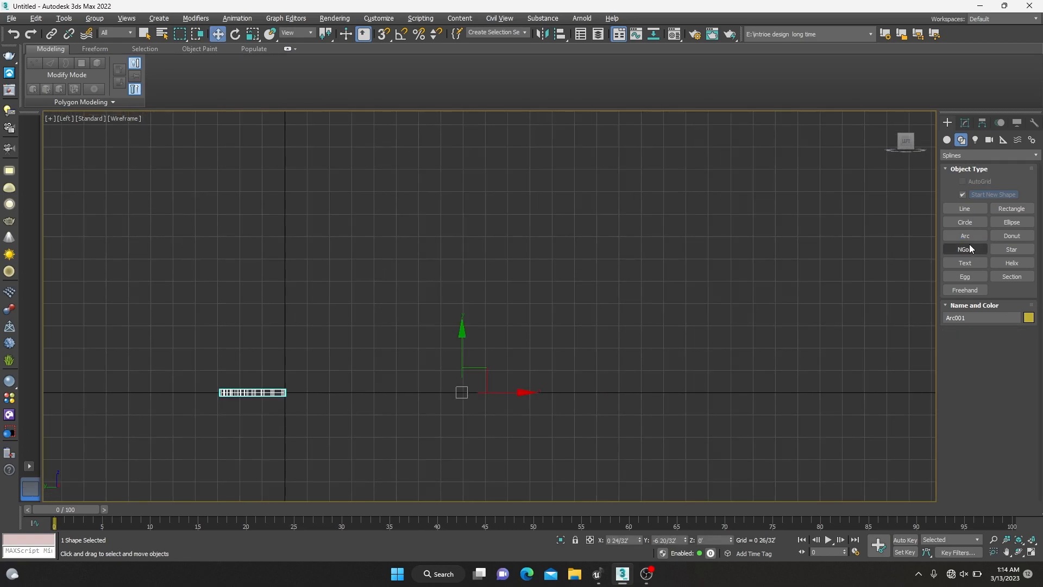
click(982, 122)
click(985, 226)
click(984, 199)
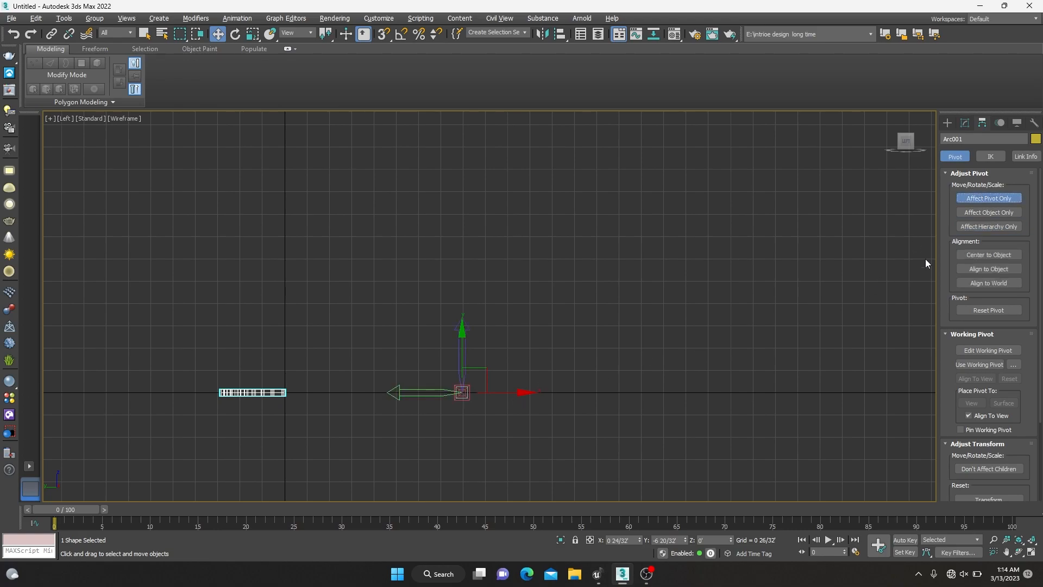
click(987, 256)
click(984, 197)
Raise the arc to about 14/32' in Z and place a copy of it below at about -4/32'.
scroll(261, 389, up, 3)
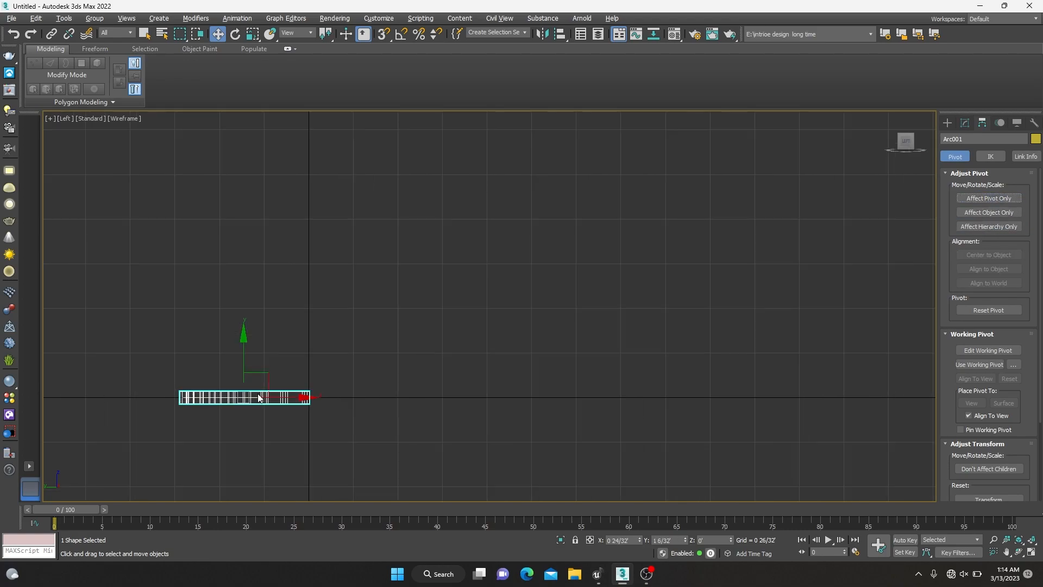
middle_drag(259, 395, 585, 344)
mouse_move(572, 303)
mouse_down()
mouse_move(579, 344)
mouse_move(579, 275)
mouse_move(579, 291)
mouse_move(570, 274)
mouse_move(575, 305)
mouse_up()
click(523, 333)
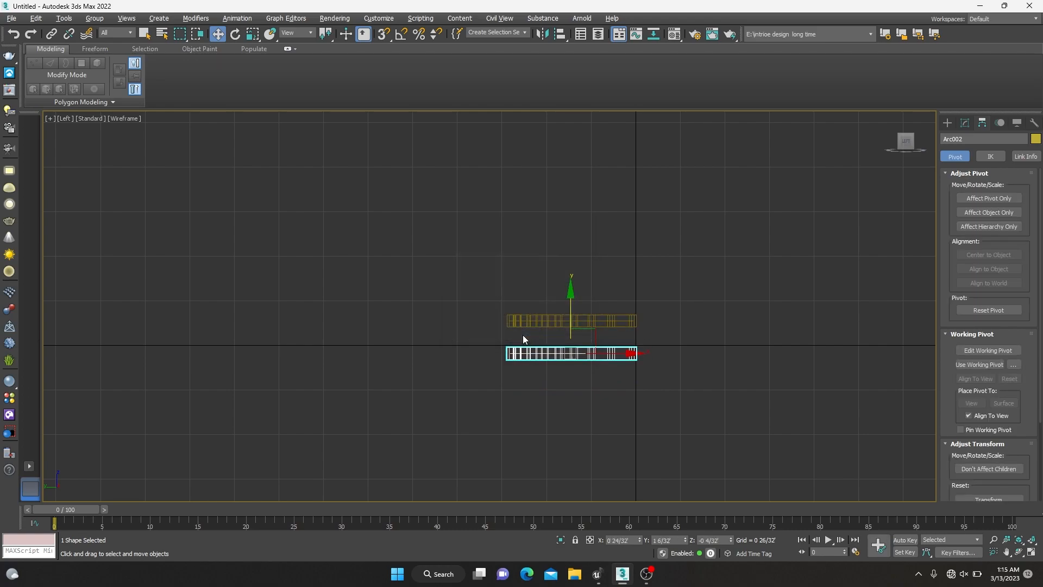
Stretch the lower arc vertically into a tall curved panel and lower it to about -1 17/32' in Z, under the top arc.
key(alt+w)
middle_click(666, 403)
key(alt+w)
mouse_move(666, 404)
alt+middle_down()
mouse_move(653, 362)
mouse_move(566, 311)
mouse_move(484, 361)
alt+middle_up()
scroll(566, 311, up, 4)
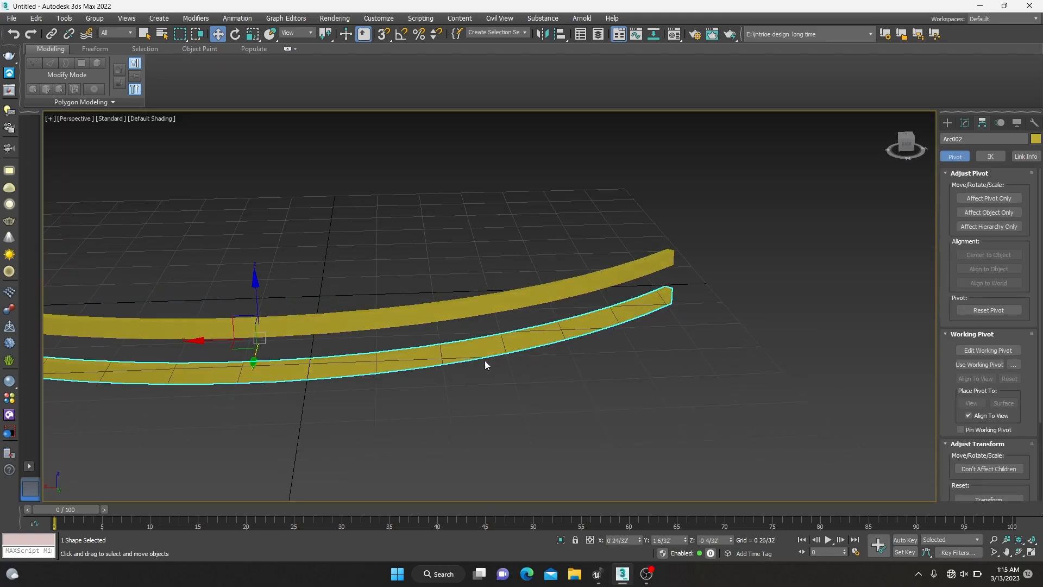
key(r)
drag(256, 290, 321, 233)
scroll(340, 253, down, 5)
alt+middle_drag(340, 261, 396, 343)
key(w)
drag(327, 256, 326, 304)
scroll(308, 354, up, 4)
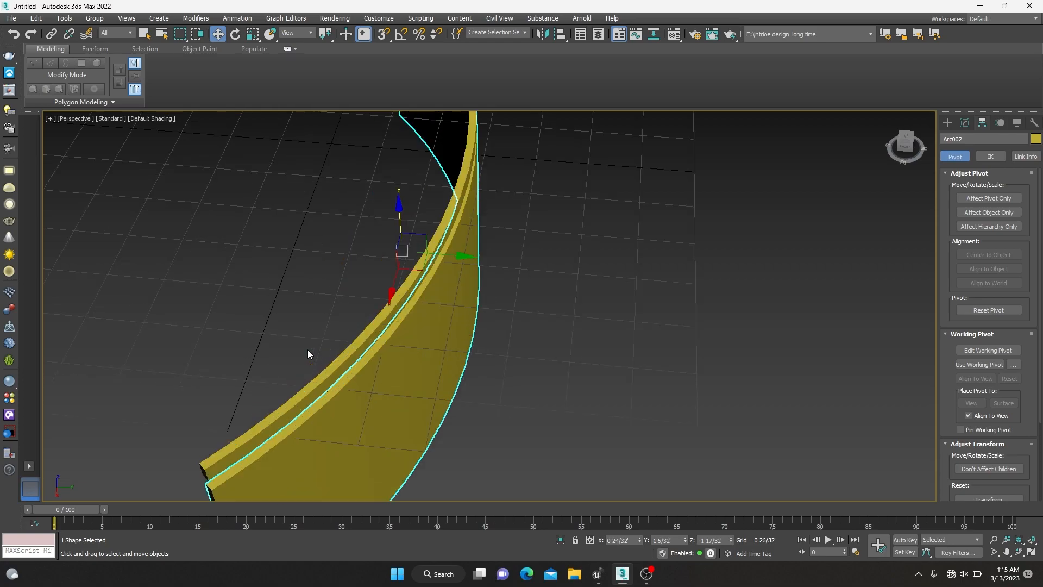
Set the rectangular width of the tall curved panel to 2/32'.
click(947, 124)
click(965, 123)
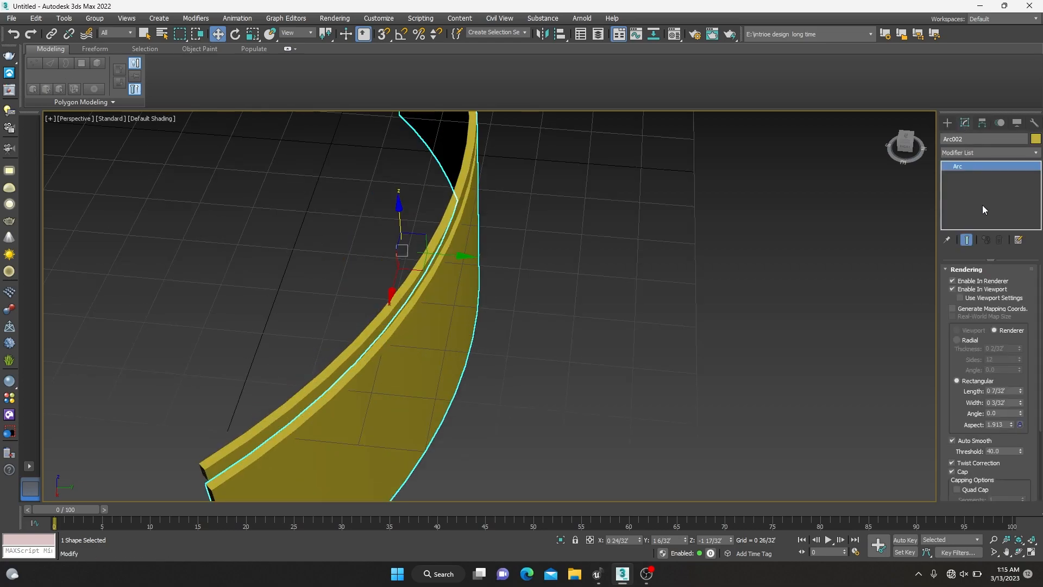
click(1022, 405)
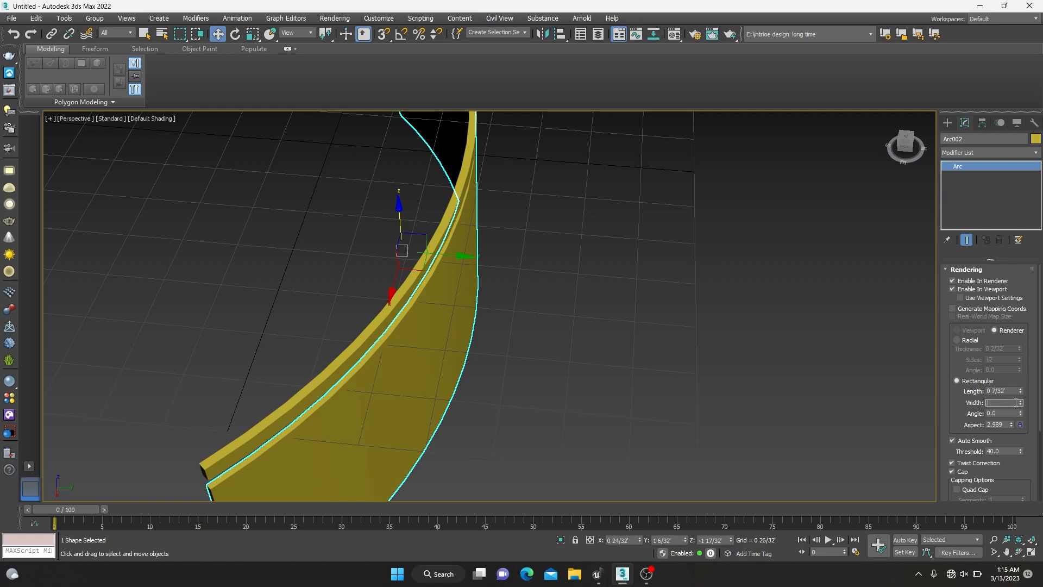
key(Return)
Set the rectangular width of the top arc rail to 5/32'.
click(289, 407)
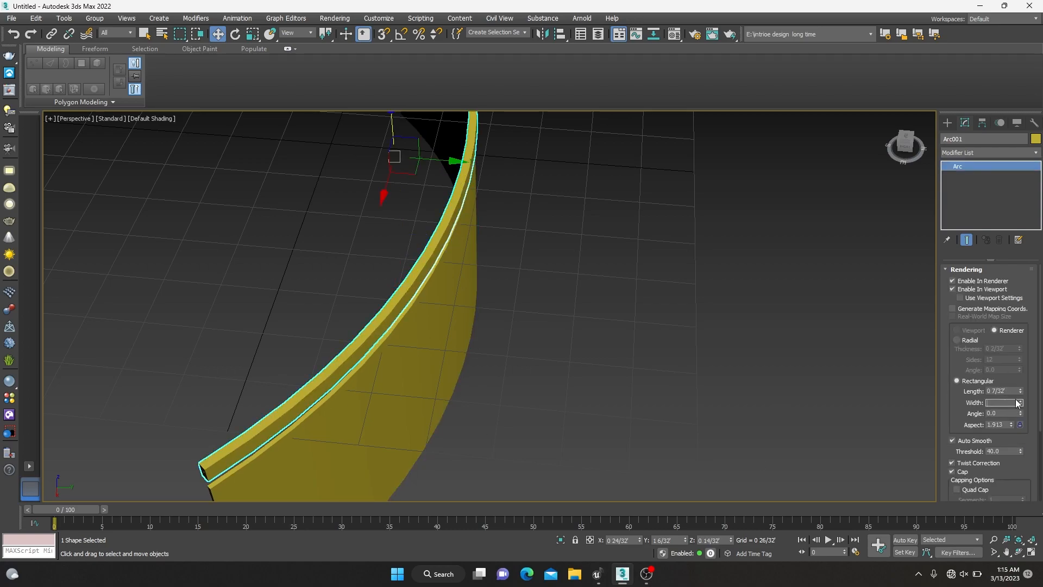
key(Return)
click(580, 361)
click(375, 368)
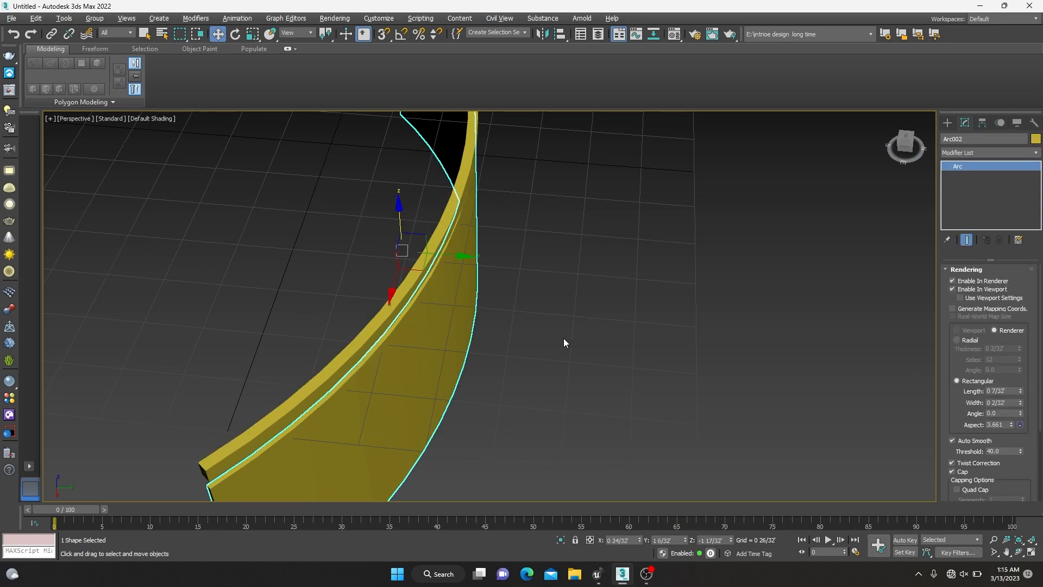
Inspect how the thin curved panel meets the top rail from several angles, then clear the selection.
key(alt+w)
key(alt+w)
mouse_move(665, 416)
alt+middle_down()
mouse_move(594, 397)
mouse_move(618, 388)
mouse_move(619, 397)
alt+middle_up()
key(alt+w)
click(752, 452)
key(alt+w)
key(r)
key(w)
alt+middle_drag(404, 187, 605, 186)
key(ctrl+d)
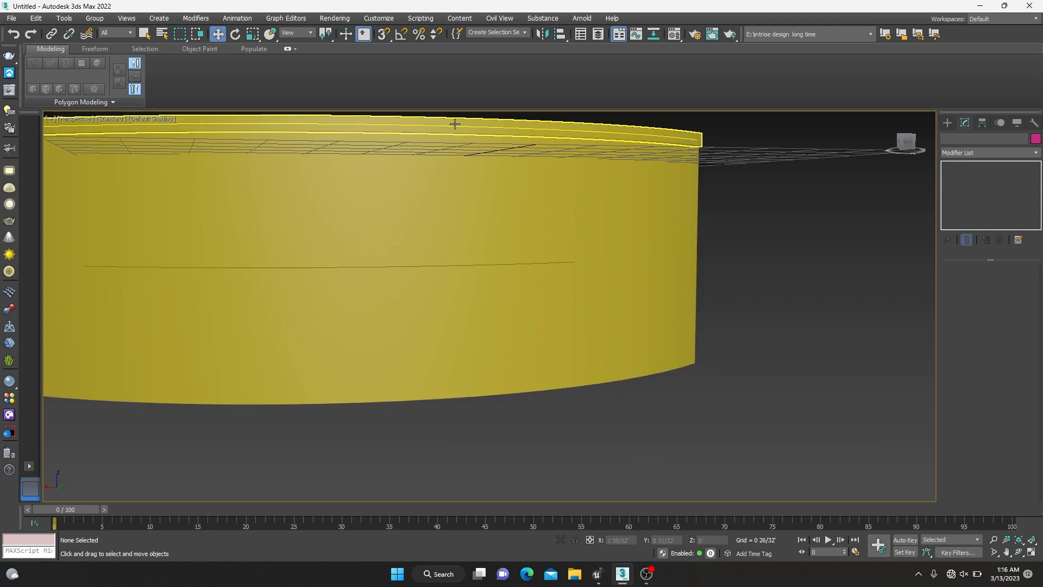
Copy the top rail straight down to the bottom edge of the curved panel, at about -3 23/32' in Z.
click(454, 122)
scroll(582, 296, down, 5)
alt+middle_drag(582, 295, 617, 326)
scroll(618, 326, up, 2)
shift+drag(596, 235, 592, 404)
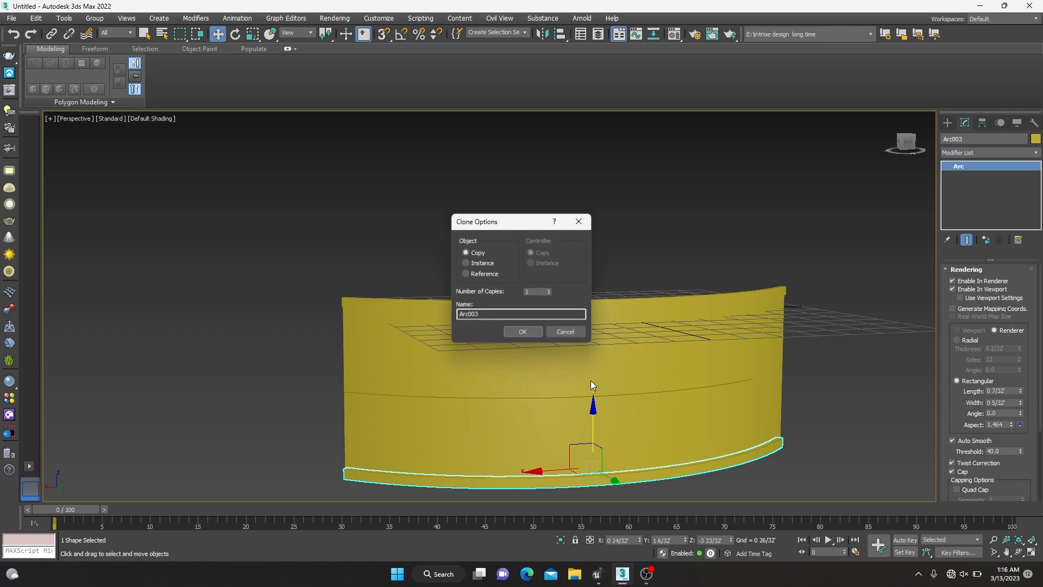
click(522, 332)
click(879, 364)
Widen the top rail's rectangular section to 8/32'.
scroll(741, 448, up, 5)
scroll(668, 400, down, 5)
alt+middle_drag(668, 400, 562, 281)
scroll(536, 256, up, 5)
click(449, 326)
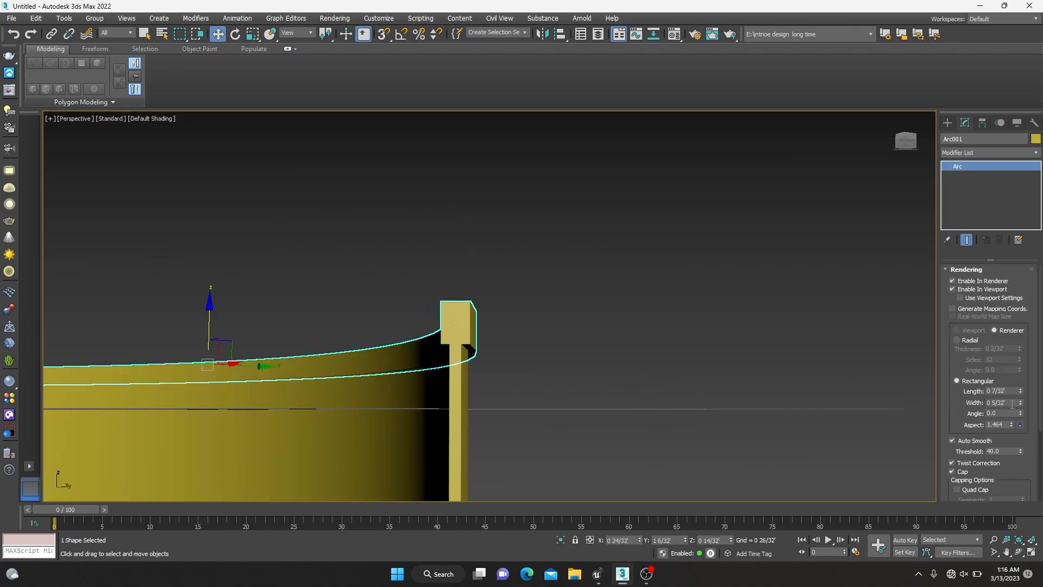
key(Return)
Widen the bottom rail's rectangular section to 8/32' and check the rail ends against the panel.
scroll(525, 239, down, 5)
middle_drag(517, 261, 511, 197)
click(491, 348)
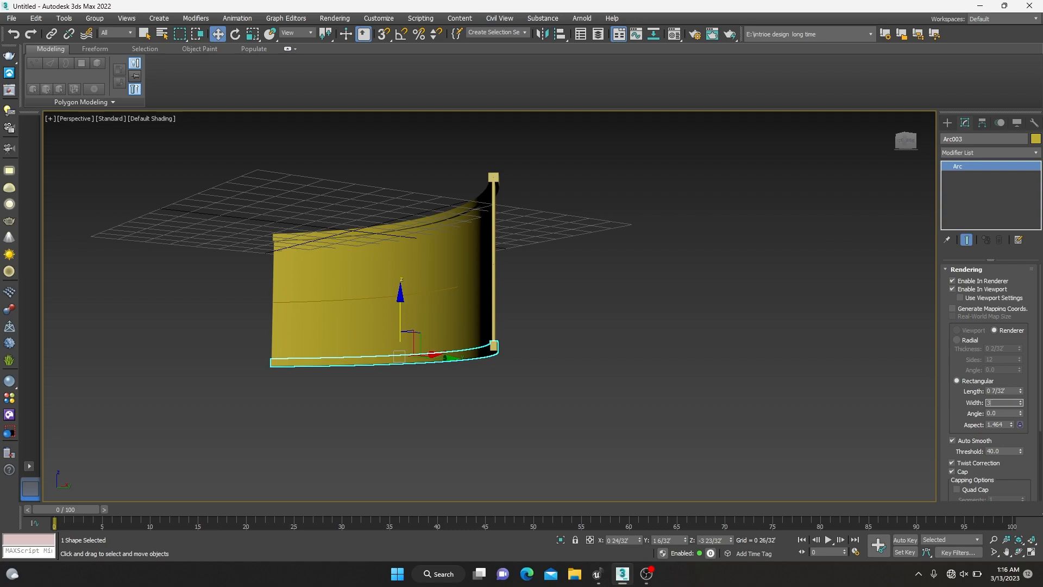
key(Return)
alt+middle_drag(663, 274, 326, 300)
click(752, 318)
scroll(529, 223, up, 6)
click(528, 243)
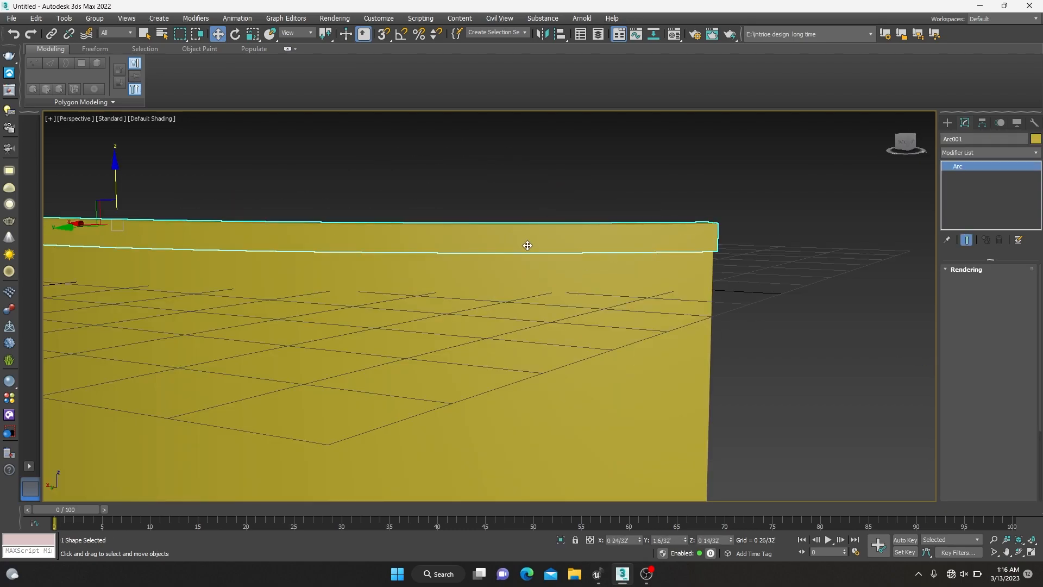
Draw a straight vertical line in the Front view from the top rail to the bottom rail, near the panel's positive-X end.
scroll(527, 245, down, 8)
key(alt+w)
right_click(458, 402)
key(alt+w)
key(alt+w)
right_click(685, 196)
key(alt+w)
scroll(680, 198, down, 4)
scroll(665, 348, down, 3)
middle_drag(690, 467, 635, 329)
click(722, 271)
click(947, 123)
click(965, 209)
scroll(641, 374, up, 3)
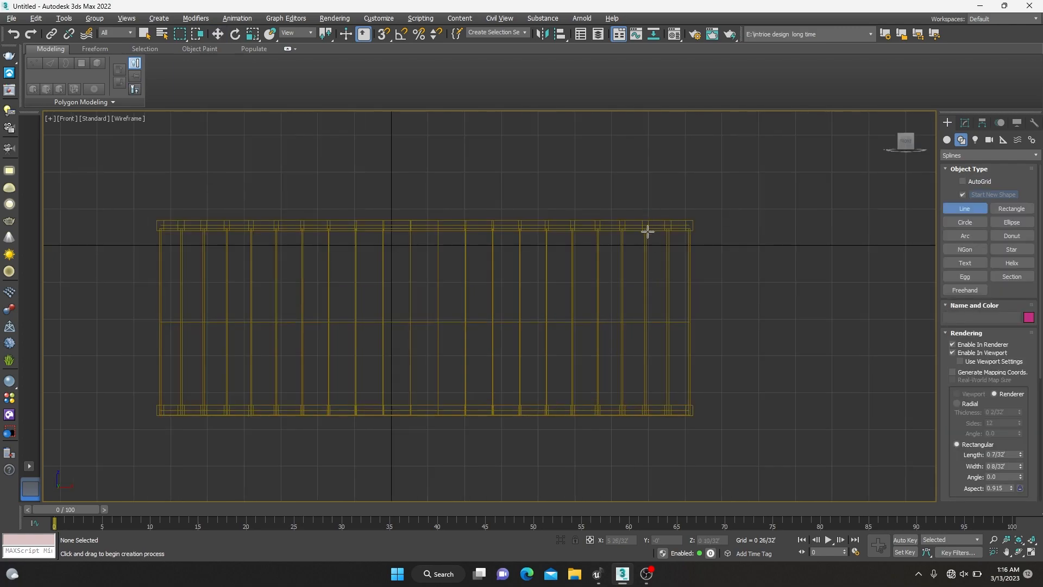
click(648, 224)
shift+click(648, 409)
right_click(706, 421)
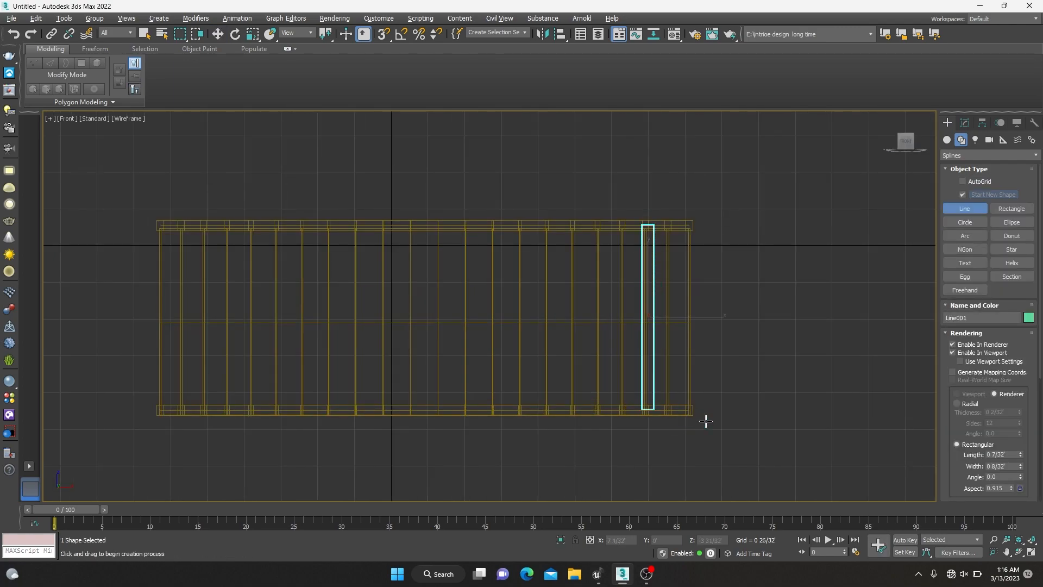
Reduce the vertical line's rectangular width to 3/32'.
drag(1021, 470, 1024, 487)
click(817, 390)
right_click(839, 421)
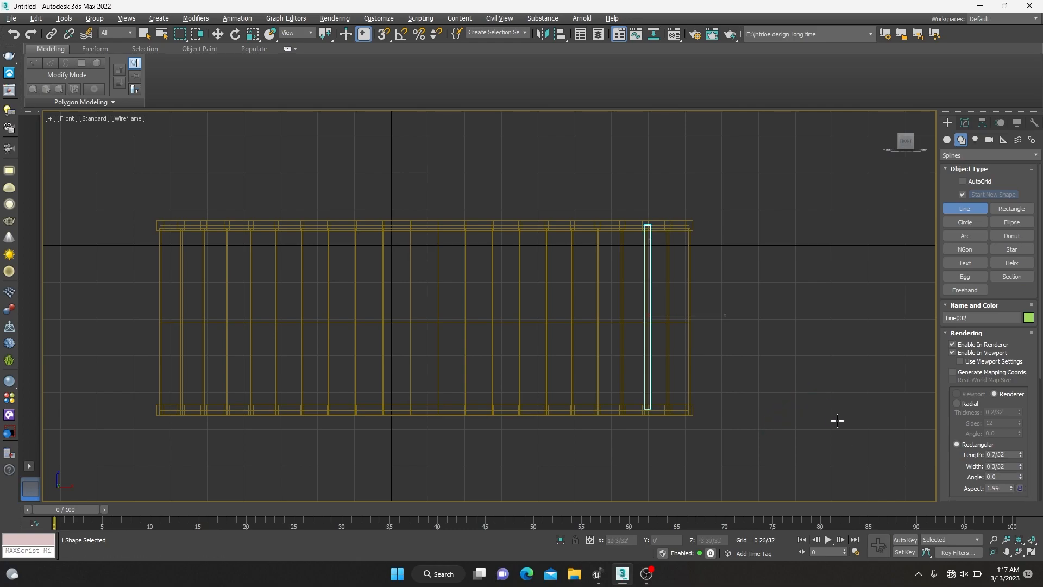
key(alt+w)
middle_click(652, 430)
key(alt+w)
alt+middle_drag(554, 415, 617, 396)
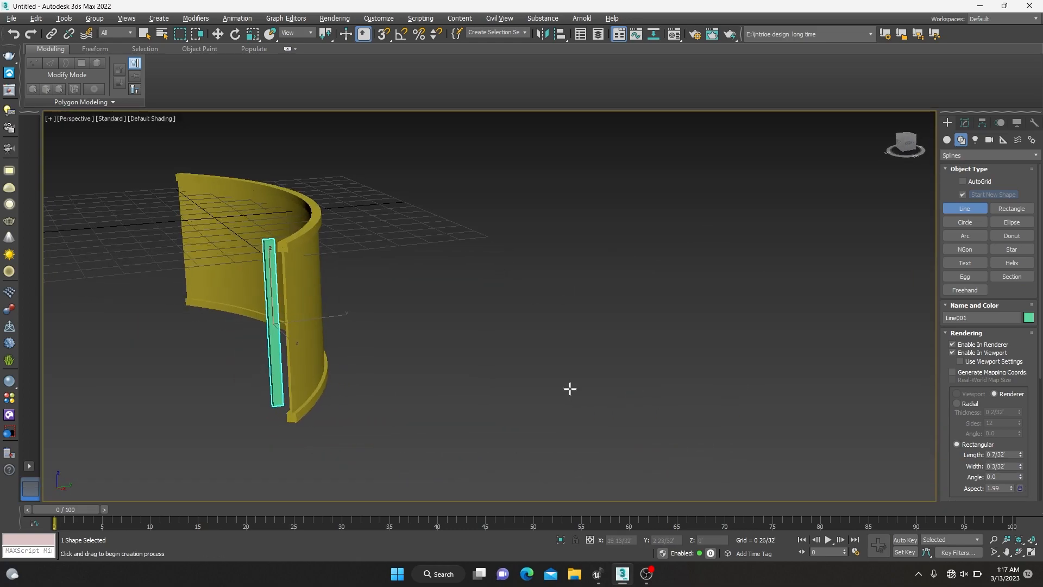
Set the vertical line's rectangular section to length 3/32' and width 1/32'.
scroll(276, 341, up, 5)
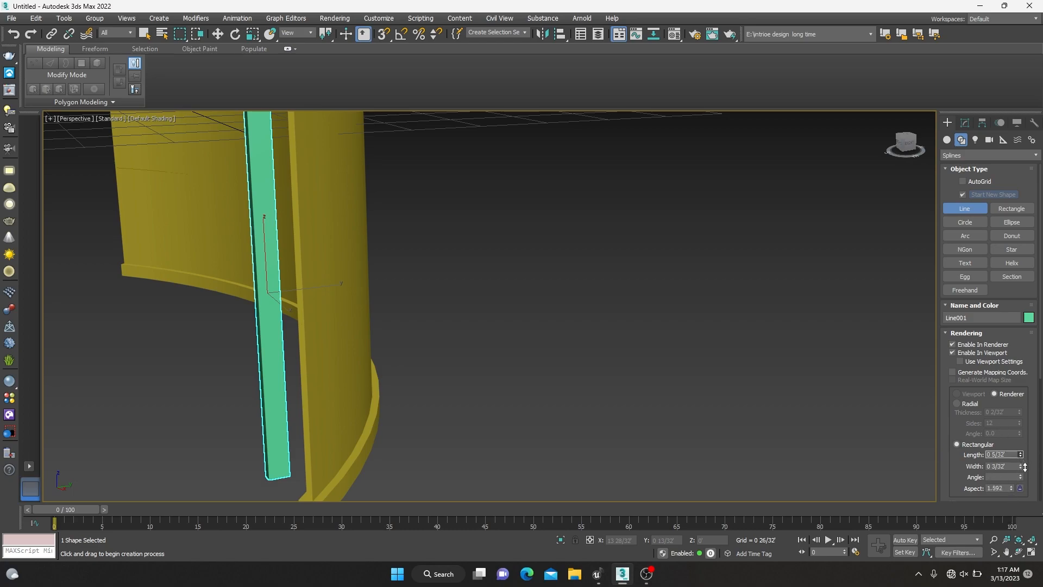
scroll(615, 375, down, 6)
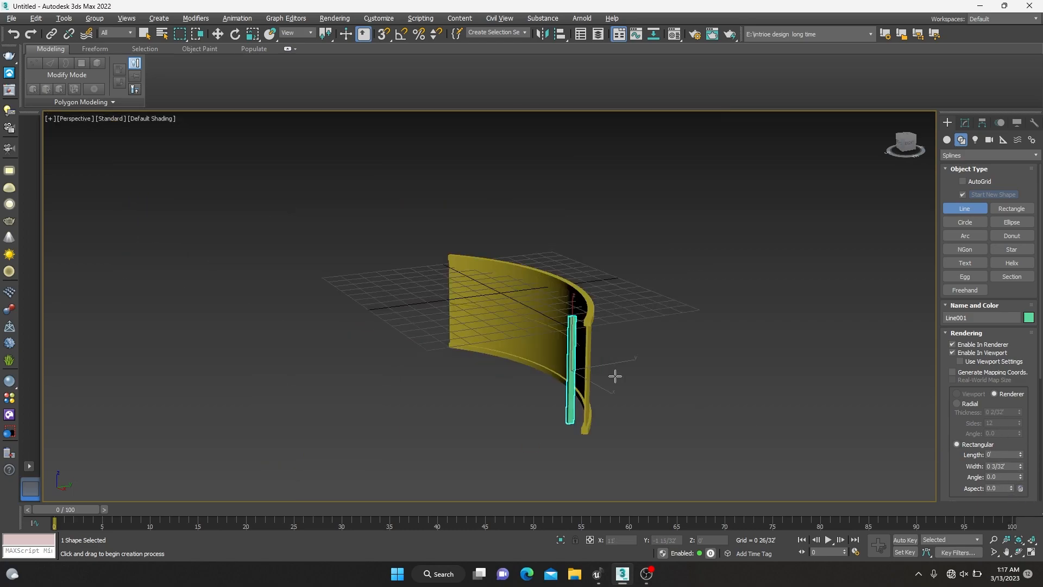
alt+middle_drag(615, 375, 642, 397)
scroll(577, 340, up, 4)
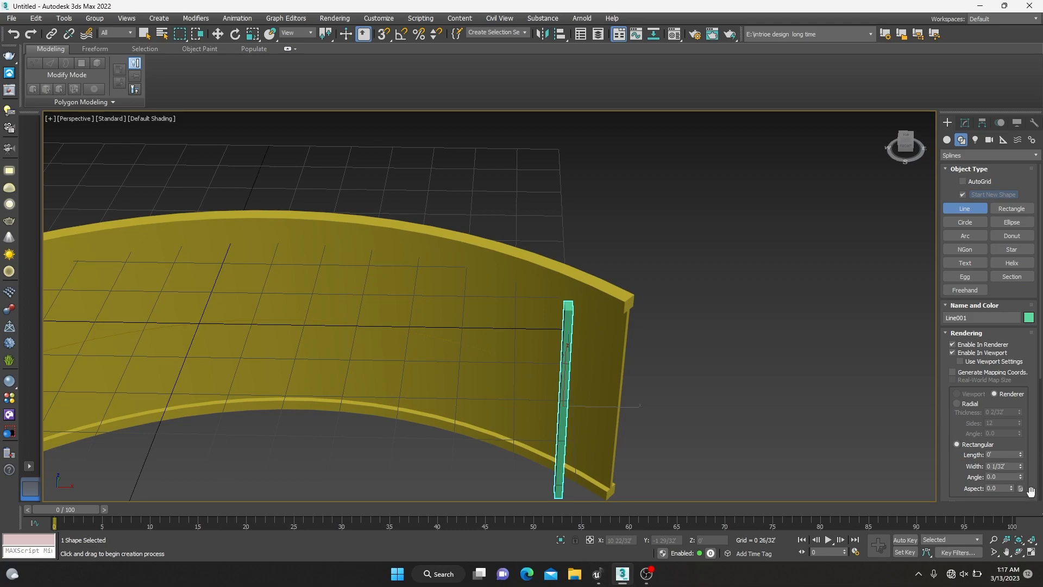
click(965, 124)
drag(1020, 404, 1027, 430)
scroll(570, 293, up, 5)
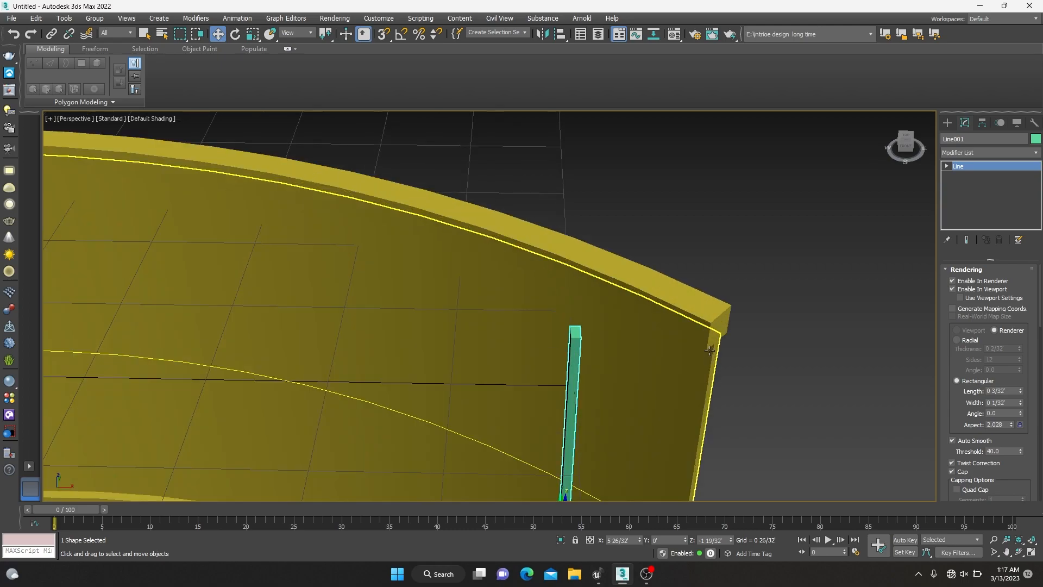
Move the vertical bar along Y to about 29/32', against the panel's outer face, and set its rectangular length to 1/32'.
scroll(679, 353, down, 5)
alt+middle_drag(707, 348, 620, 337)
drag(673, 391, 710, 399)
alt+middle_drag(710, 400, 660, 429)
scroll(712, 380, up, 5)
scroll(680, 366, down, 4)
scroll(552, 402, up, 5)
Rotate the vertical bar about its vertical axis to follow the panel's curve, then deselect it.
key(e)
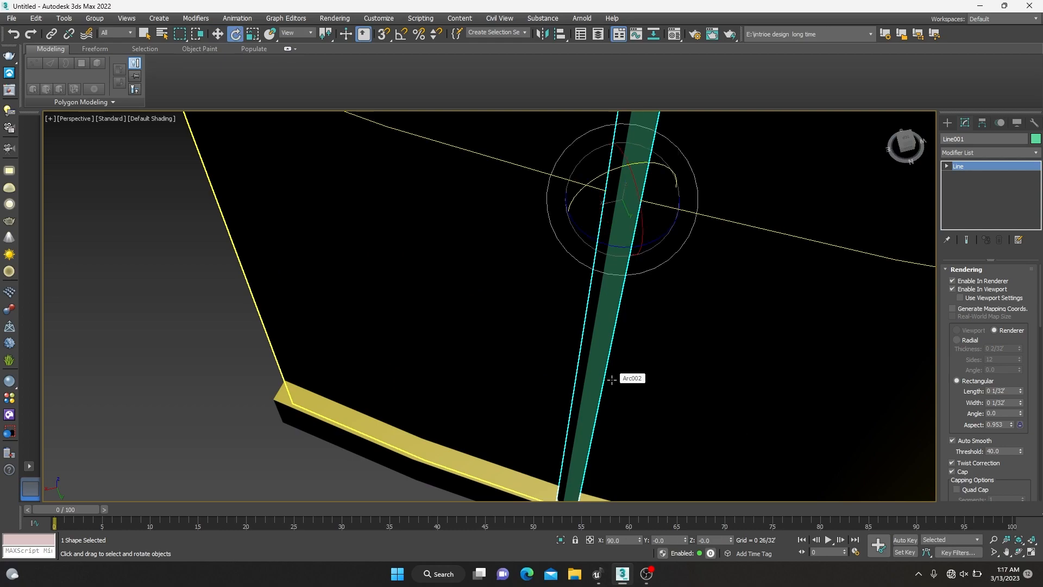
drag(596, 237, 566, 221)
alt+middle_drag(565, 221, 689, 270)
click(748, 428)
scroll(742, 424, down, 5)
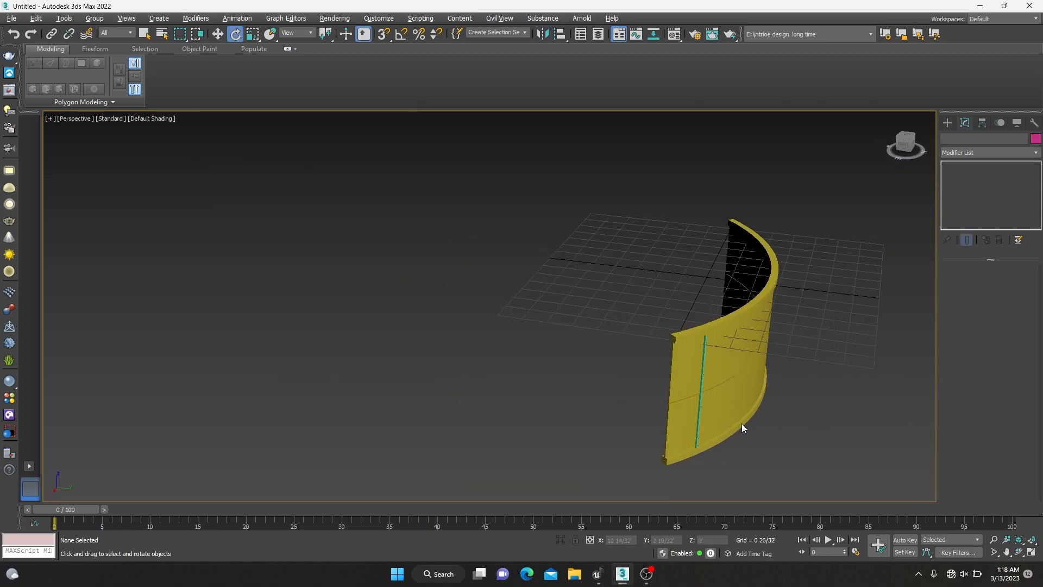
Scale the vertical bar slightly along its height to fit it between the top and bottom rails.
scroll(740, 381, up, 6)
click(742, 326)
scroll(735, 427, down, 5)
alt+middle_drag(736, 427, 686, 382)
click(680, 386)
middle_drag(810, 424, 682, 377)
scroll(629, 413, up, 5)
click(571, 401)
key(r)
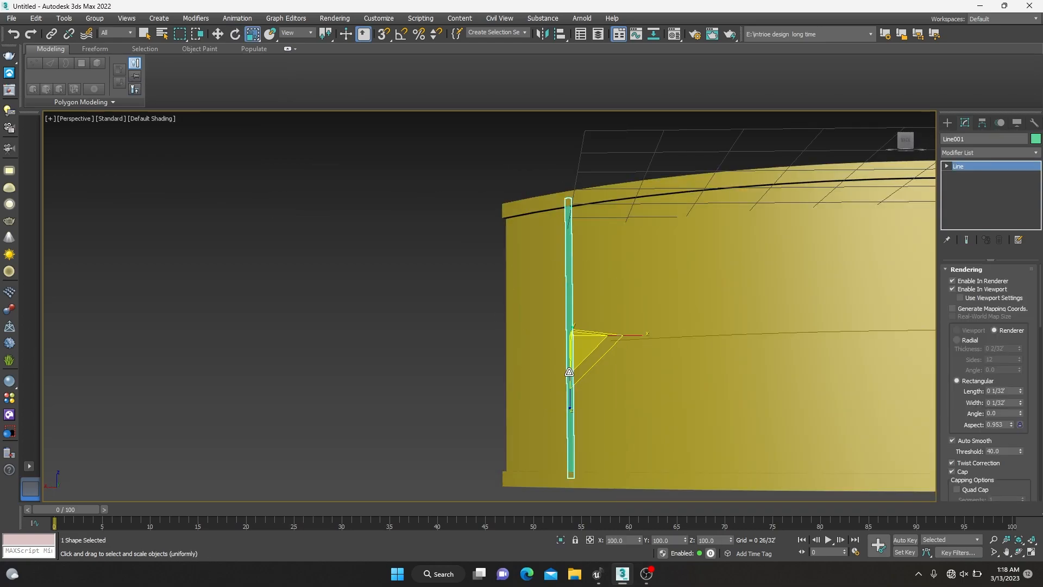
drag(571, 406, 575, 409)
scroll(575, 409, down, 5)
alt+middle_drag(575, 409, 630, 451)
key(w)
key(m)
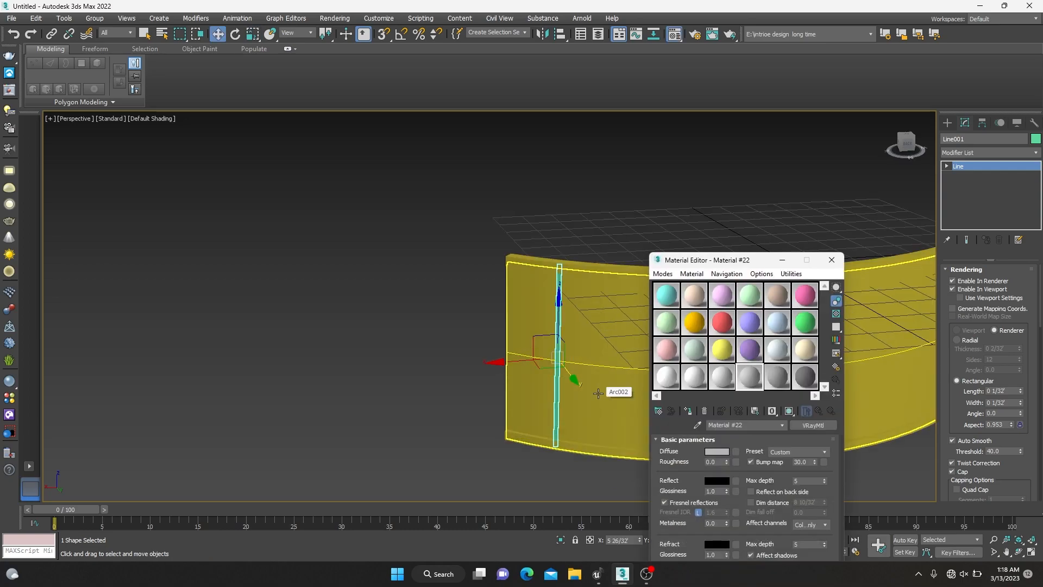
click(813, 426)
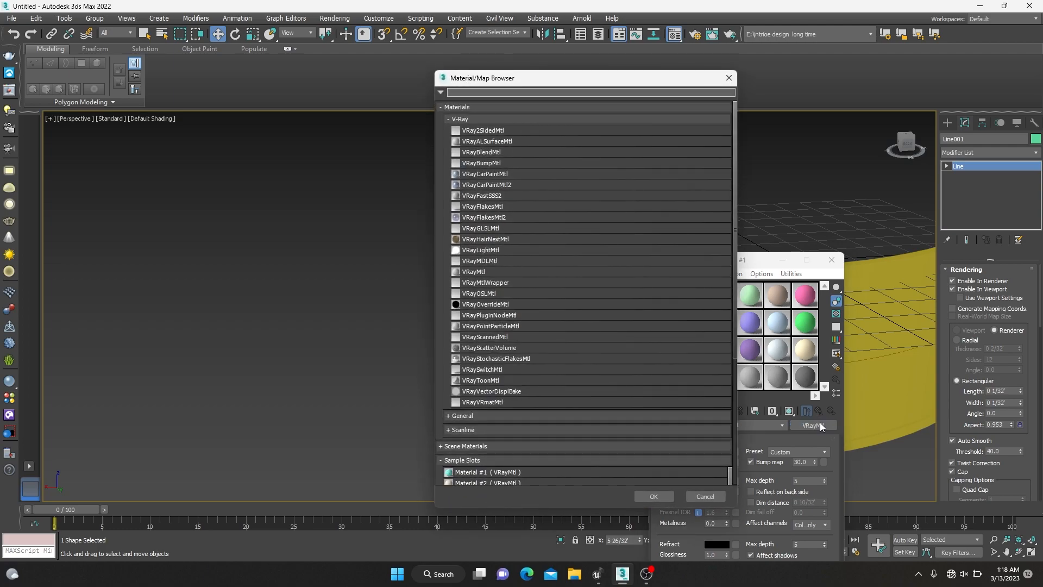
click(729, 78)
click(831, 260)
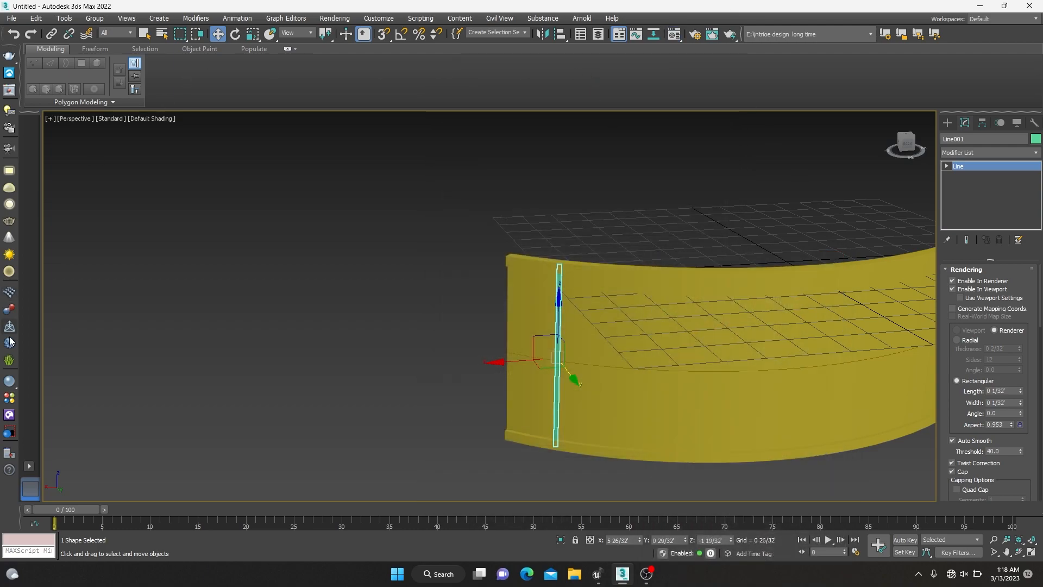
Browse the wood and laminate materials in the V-Ray Material Library.
click(9, 398)
click(354, 300)
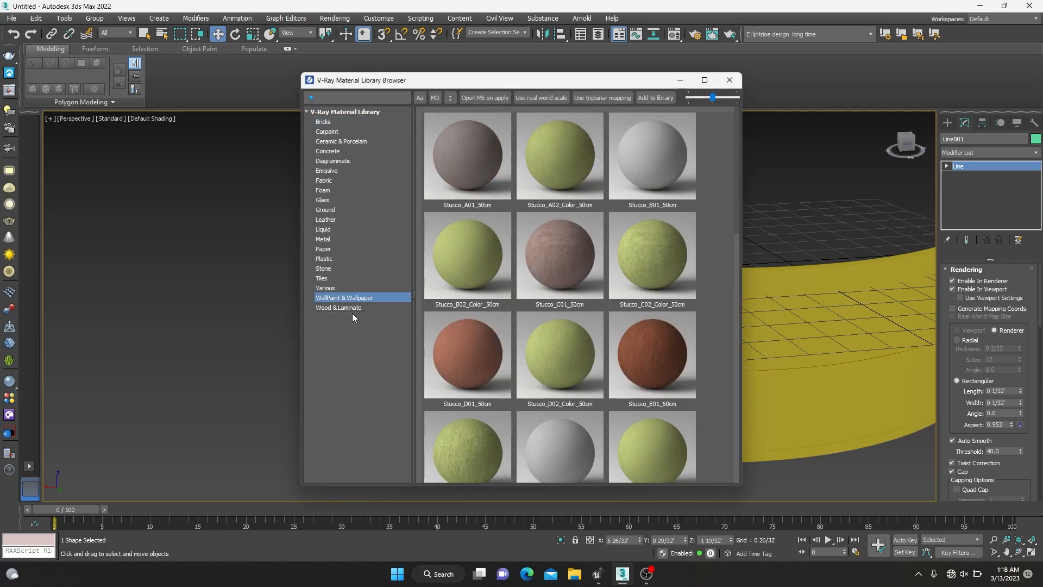
click(352, 309)
scroll(614, 381, down, 5)
scroll(549, 414, up, 8)
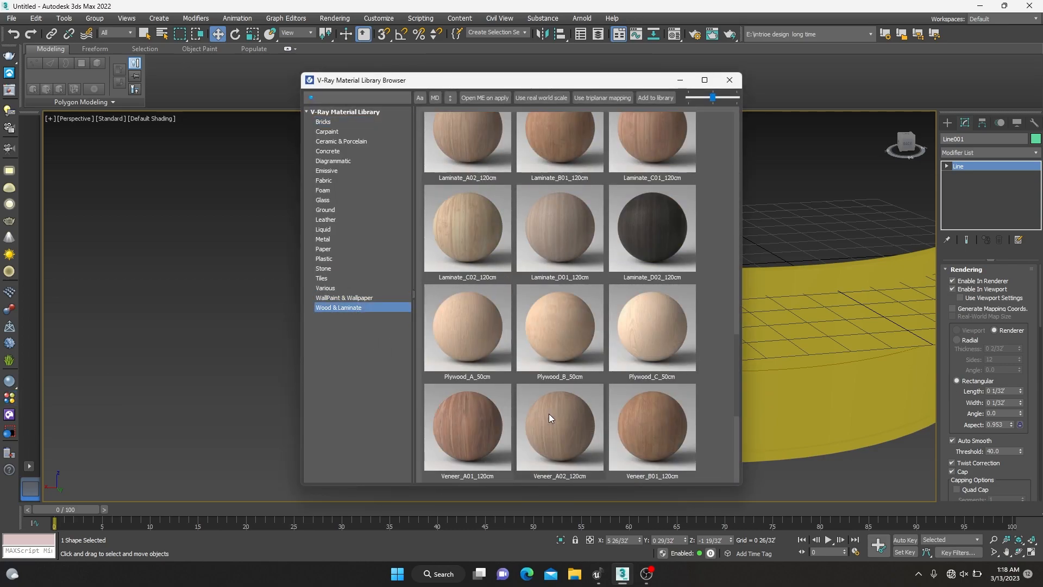
drag(652, 80, 600, 64)
scroll(259, 156, down, 5)
Apply the Aluminum_Anodized_DarkGray metal material from the library to both rails and the vertical bar.
click(325, 223)
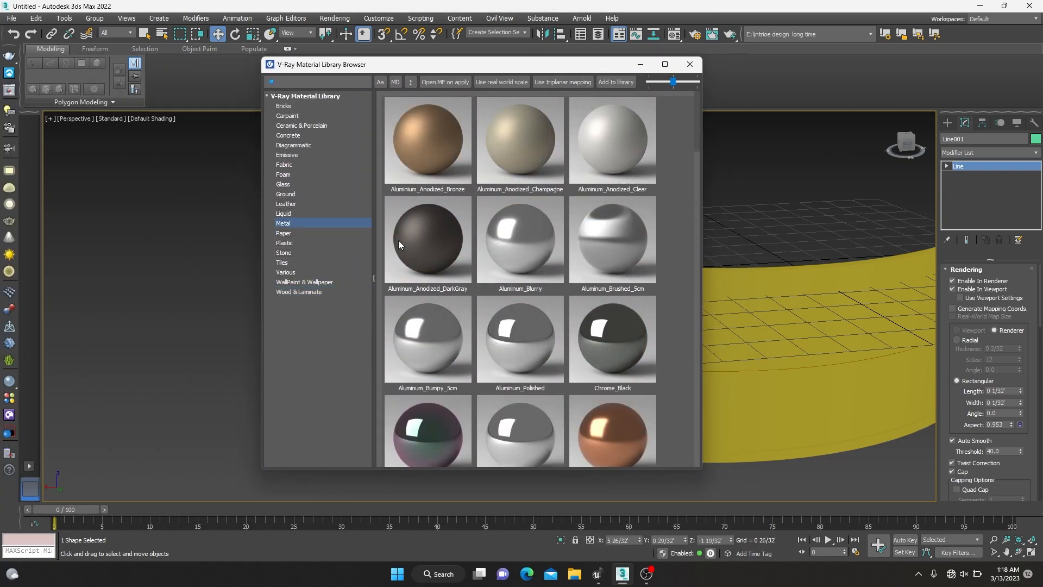
drag(589, 63, 386, 68)
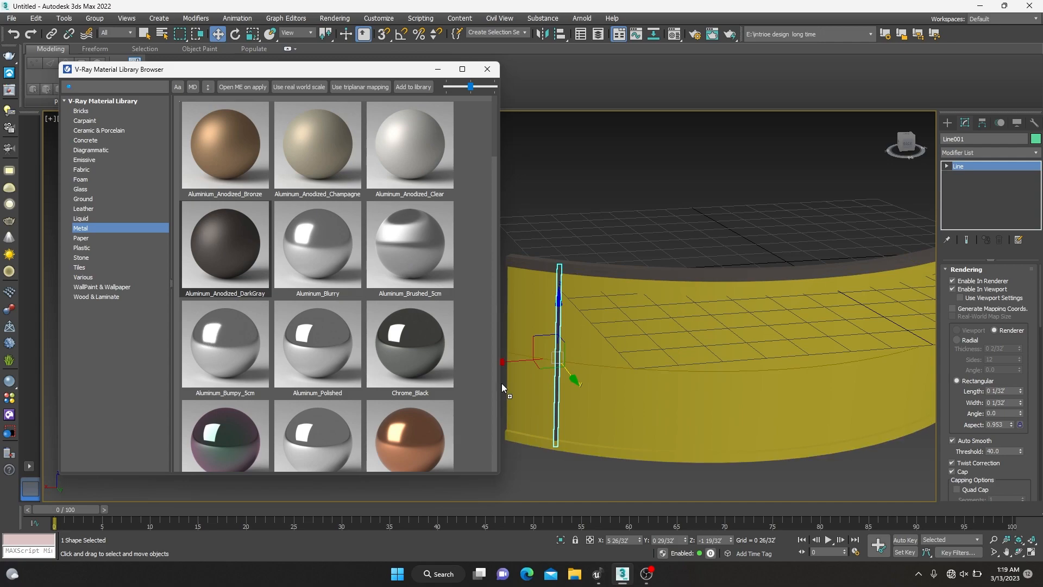
drag(592, 452, 593, 453)
click(485, 71)
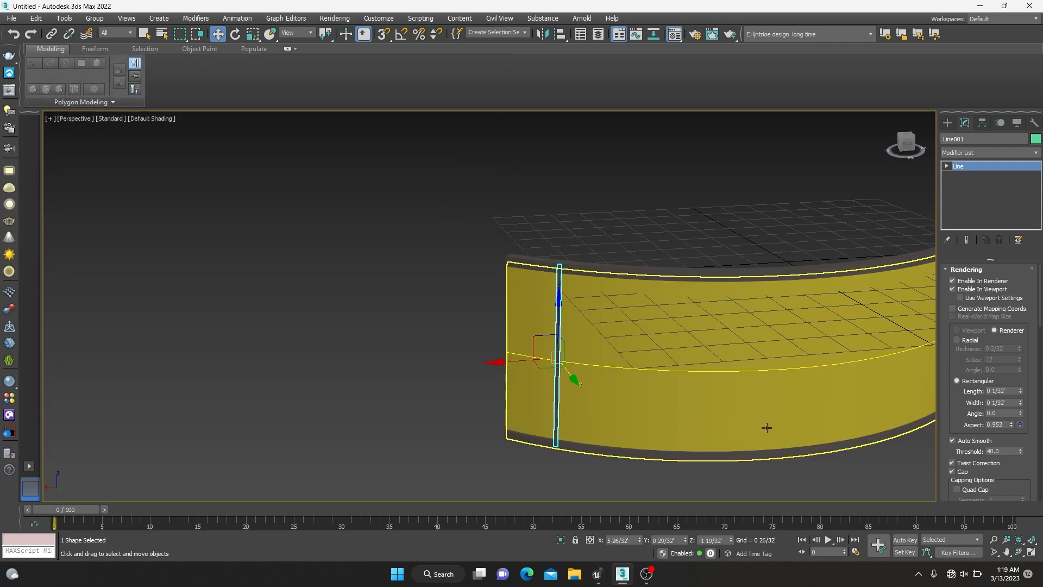
Set the diffuse colour of Material #1 to a medium green and deselect the bar.
key(m)
click(717, 452)
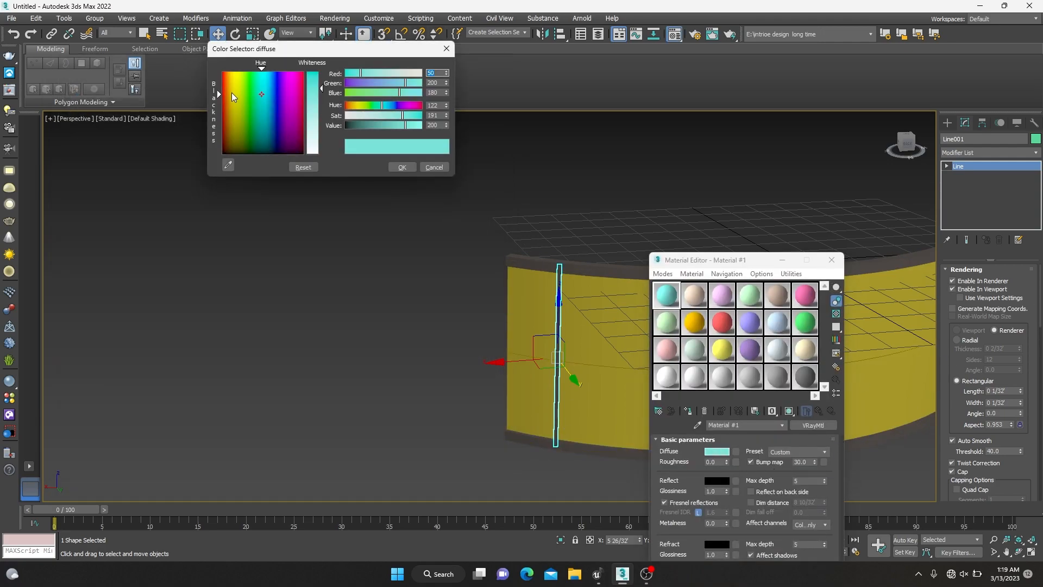
click(261, 102)
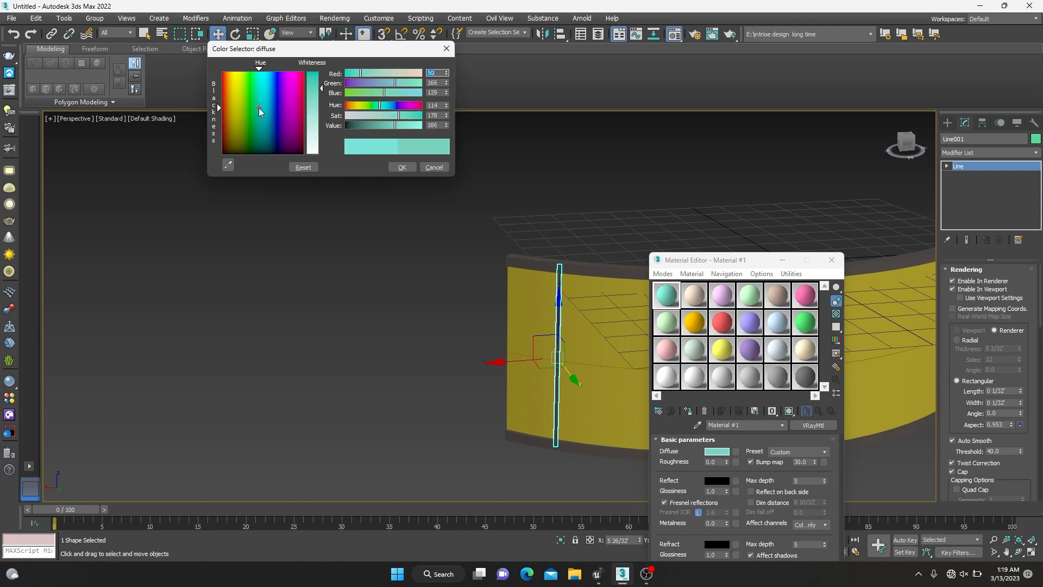
click(255, 109)
drag(314, 86, 314, 83)
click(402, 168)
click(877, 482)
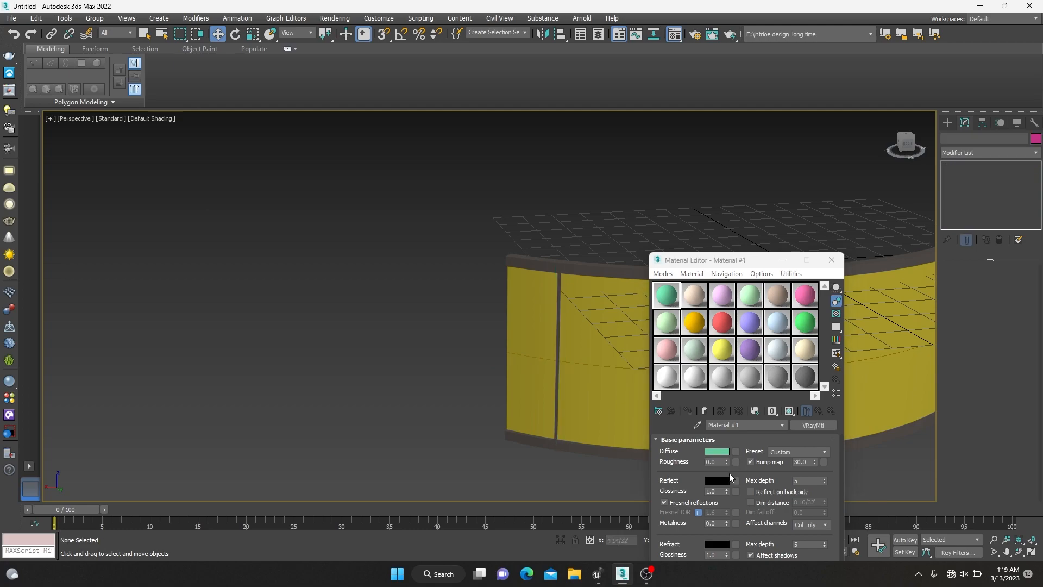
Give Material #1 a mid-grey reflection and a light-grey refraction of 196, and assign it to the curved panel.
click(716, 480)
click(312, 136)
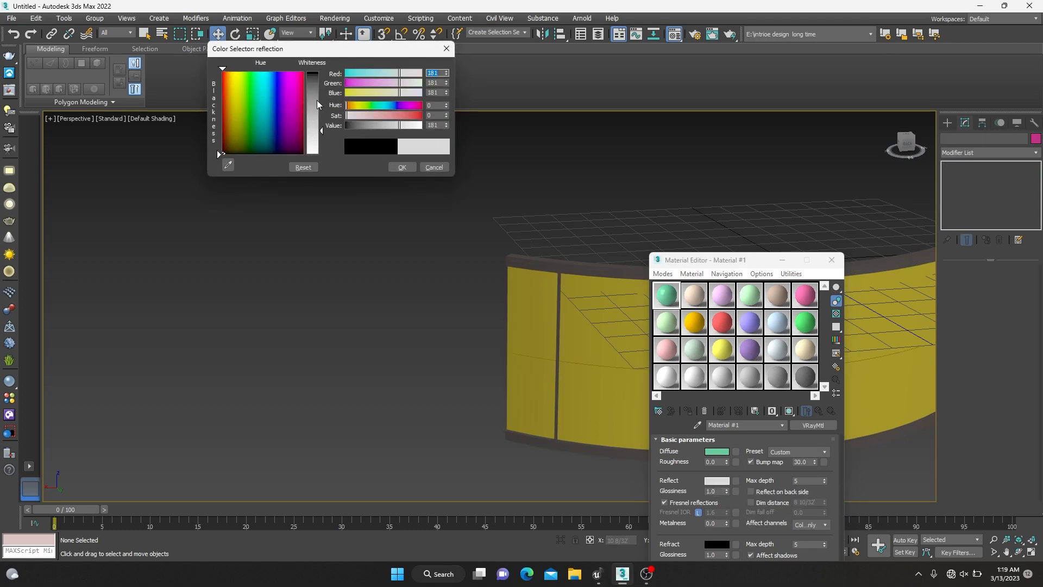
click(317, 100)
click(402, 168)
click(717, 544)
click(315, 118)
click(317, 135)
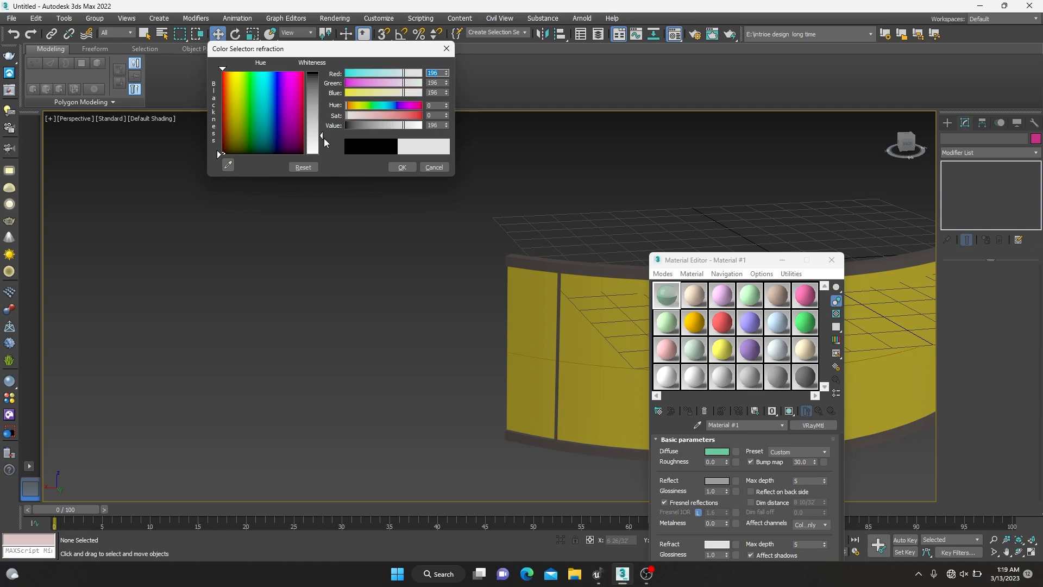
click(401, 168)
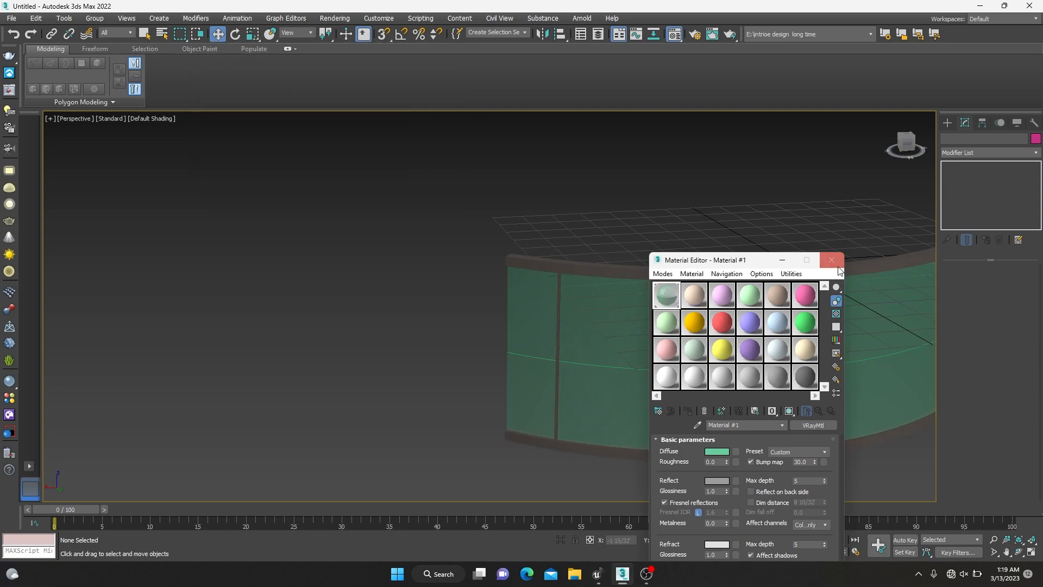
Lighten the diffuse colour of Material #1 to a very pale green and close the Material Editor.
click(716, 451)
click(316, 97)
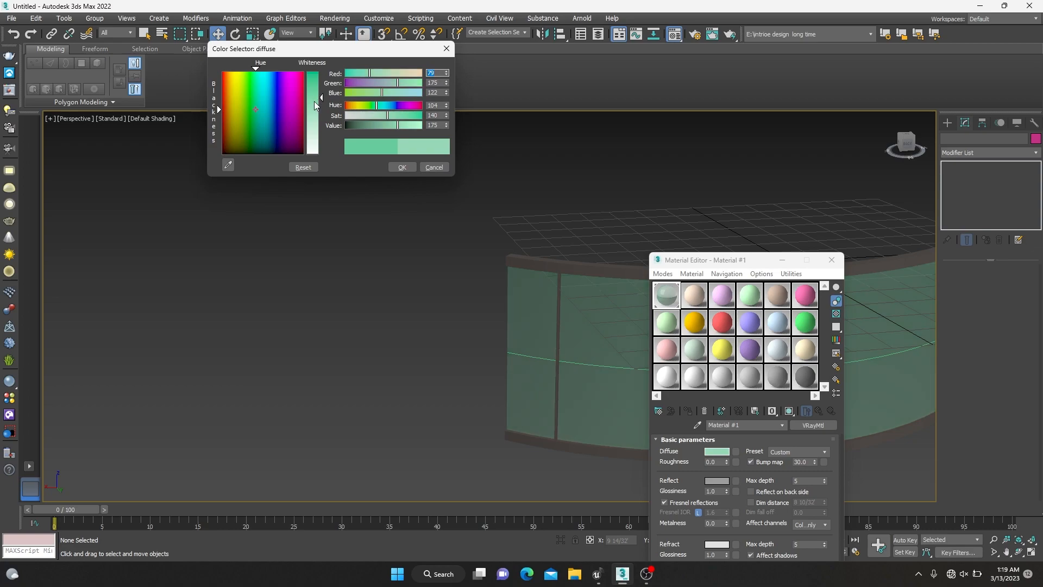
click(403, 167)
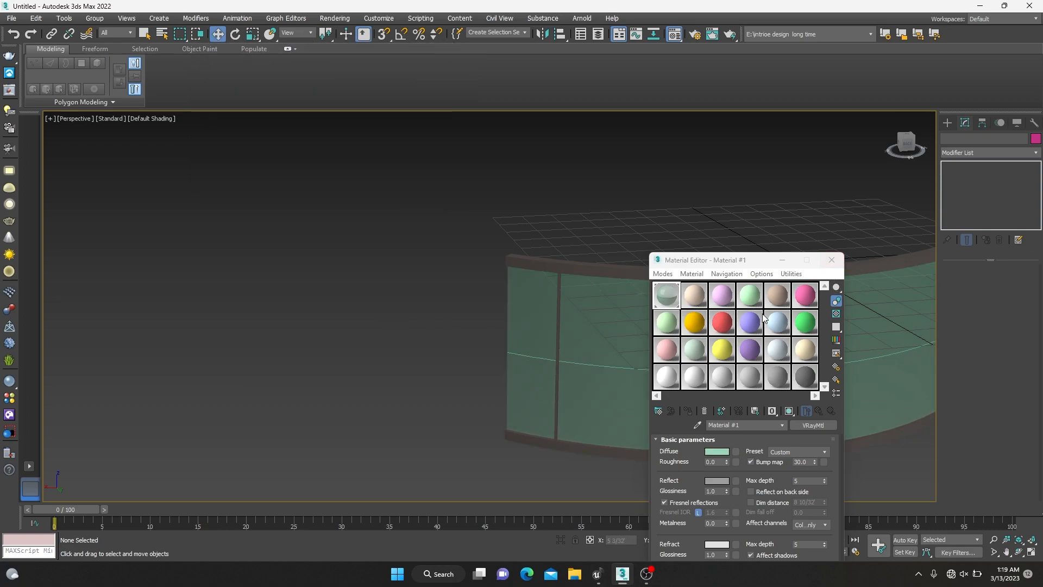
click(717, 452)
click(312, 116)
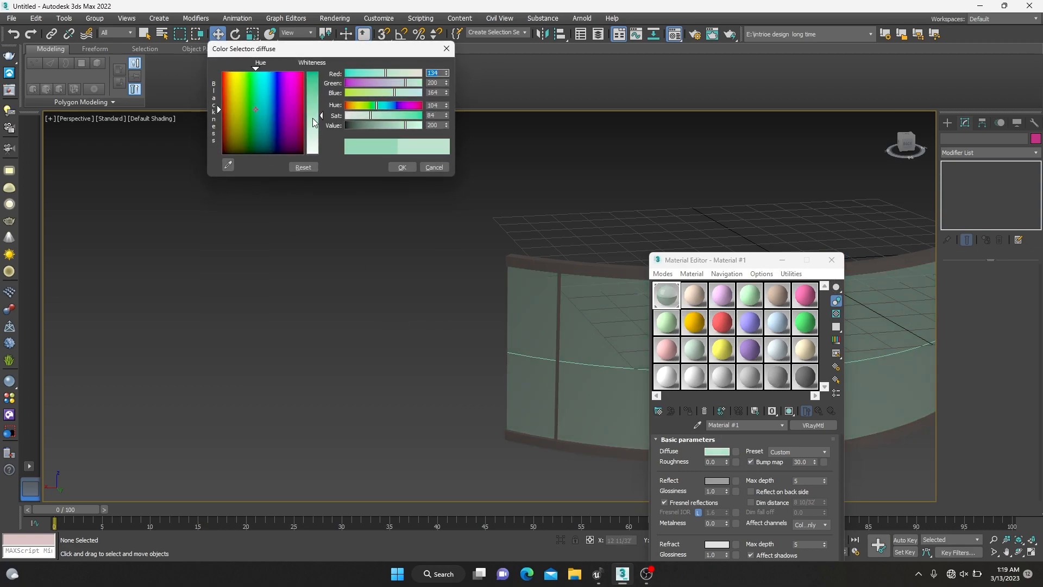
click(316, 131)
click(402, 167)
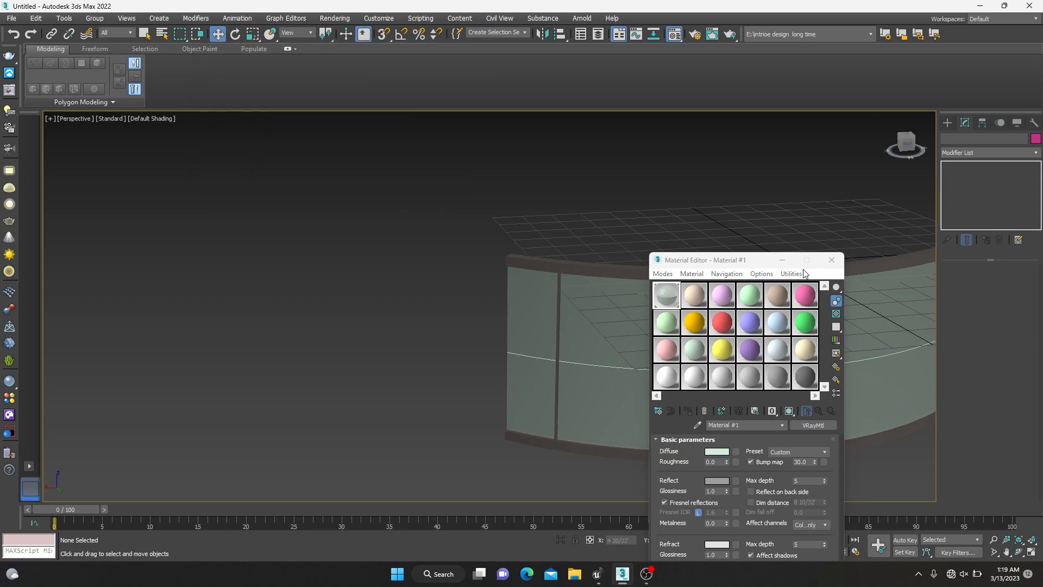
click(832, 260)
Move the vertical bar along X to about -2 26/32'.
click(561, 327)
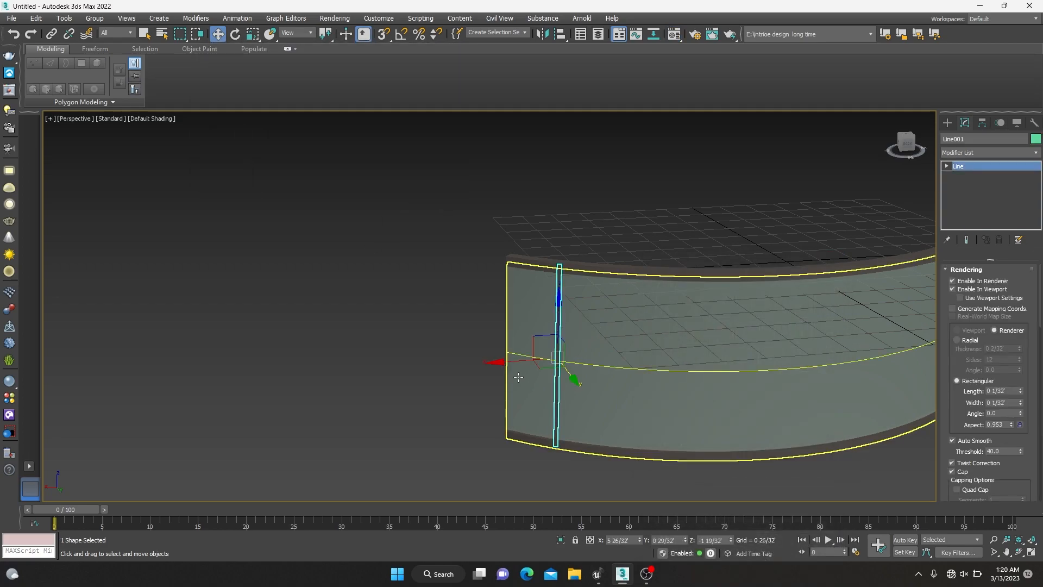
drag(525, 356, 878, 338)
alt+middle_drag(782, 375, 789, 390)
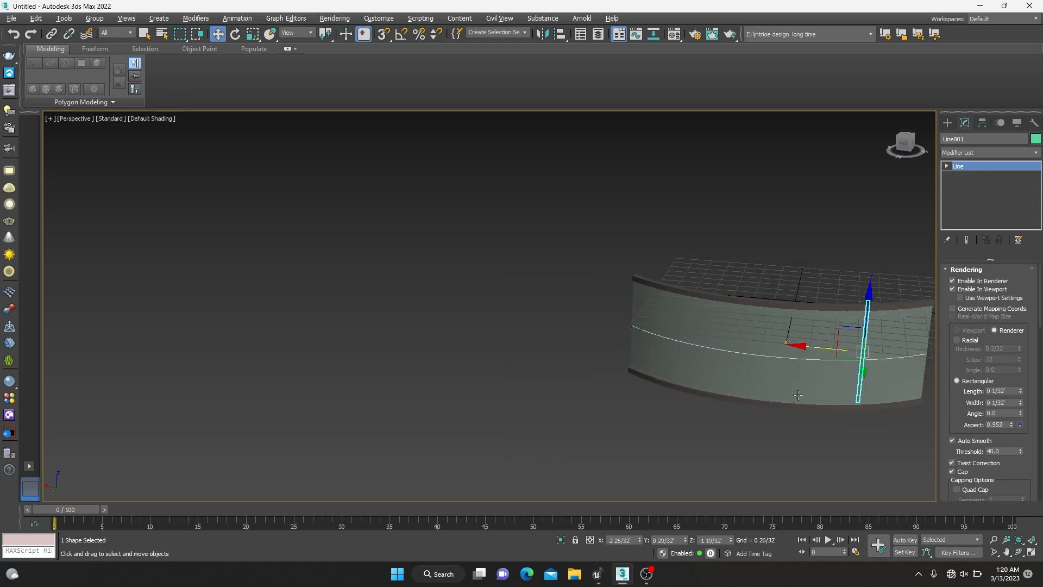
Place the vertical bar on the arc at Y about 1 18/32' in the Top wireframe view and rotate it to follow the curve.
key(t)
key(F3)
drag(317, 420, 318, 360)
scroll(312, 375, up, 8)
key(e)
drag(301, 325, 275, 264)
key(w)
drag(247, 331, 288, 396)
Convert the vertical bar to an Editable Poly and move its vertices to deepen its section across the panel.
right_click(265, 385)
mouse_move(359, 506)
click(421, 521)
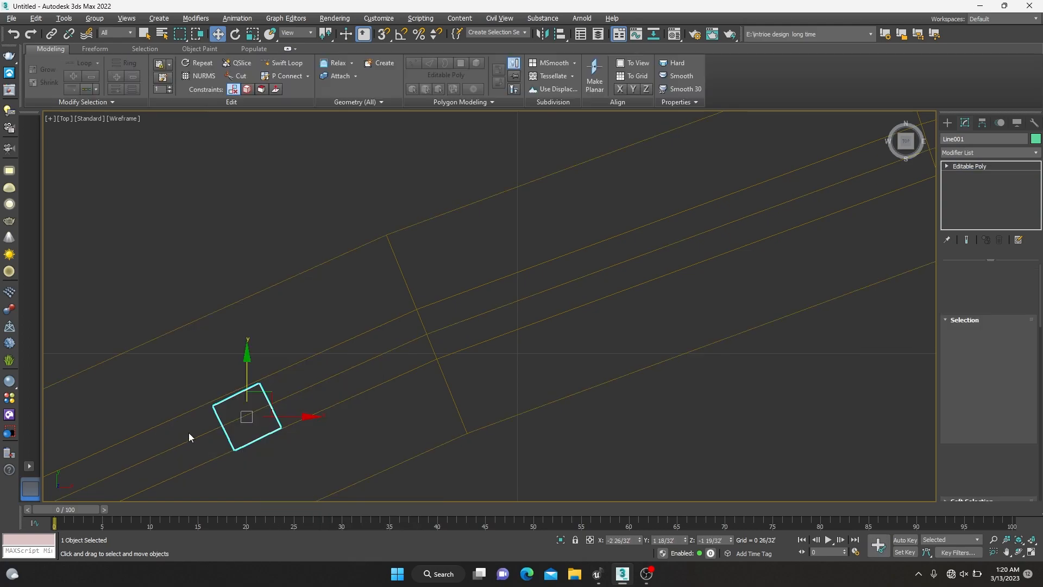
click(959, 283)
drag(350, 424, 350, 425)
drag(232, 361, 227, 334)
drag(283, 368, 271, 368)
click(968, 283)
Copy the bar further along the arc toward its crown and rotate the copy about -20° to follow the curve.
scroll(277, 379, down, 3)
scroll(288, 396, down, 5)
scroll(462, 380, up, 2)
mouse_move(495, 371)
shift+mouse_down()
mouse_move(563, 355)
mouse_move(540, 340)
mouse_move(535, 299)
shift+mouse_up()
click(519, 331)
scroll(535, 361, up, 3)
scroll(543, 326, up, 5)
key(e)
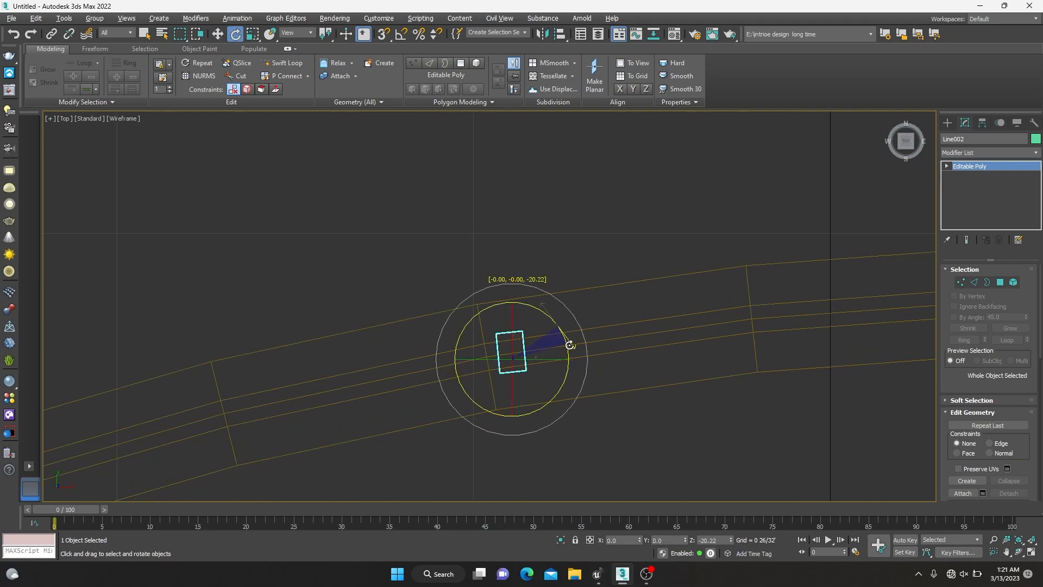
Copy the second bar past the arc's crown to about X 1 19/32', Y 2 9/32', and rotate the copy to match the curve.
scroll(570, 345, down, 3)
key(w)
mouse_move(598, 351)
shift+mouse_down()
mouse_move(704, 349)
mouse_move(882, 318)
shift+mouse_up()
click(515, 329)
middle_drag(495, 420, 157, 426)
drag(526, 358, 614, 378)
scroll(571, 323, up, 5)
key(e)
scroll(590, 403, down, 5)
key(w)
scroll(587, 397, down, 6)
middle_drag(622, 425, 438, 383)
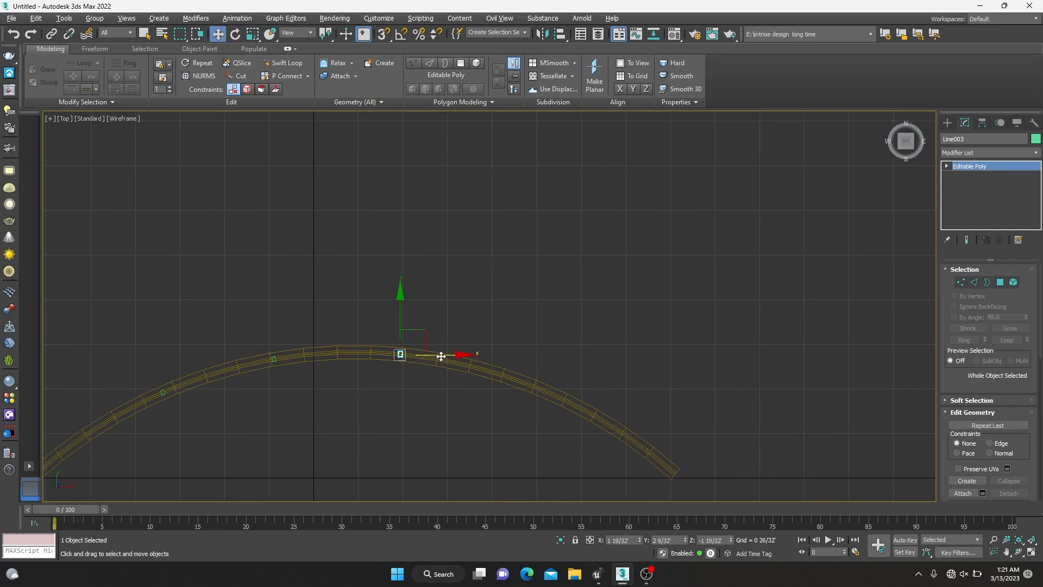
click(313, 394)
Copy the first bar along X to the opposite side of the arc, at about X 4 4/32'.
click(163, 392)
drag(197, 392, 578, 392)
key(ctrl+z)
shift+drag(221, 396, 594, 426)
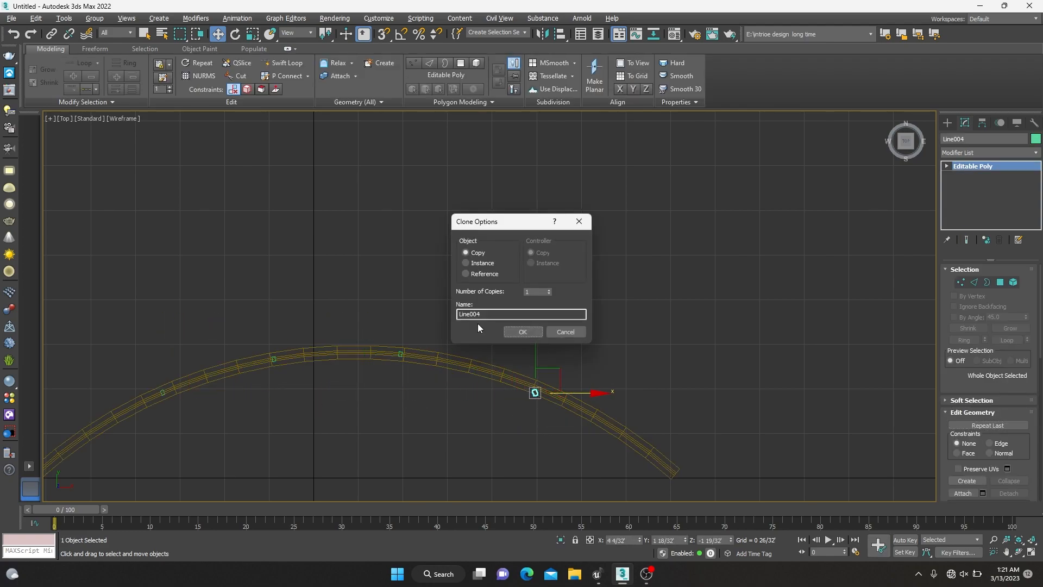
click(523, 332)
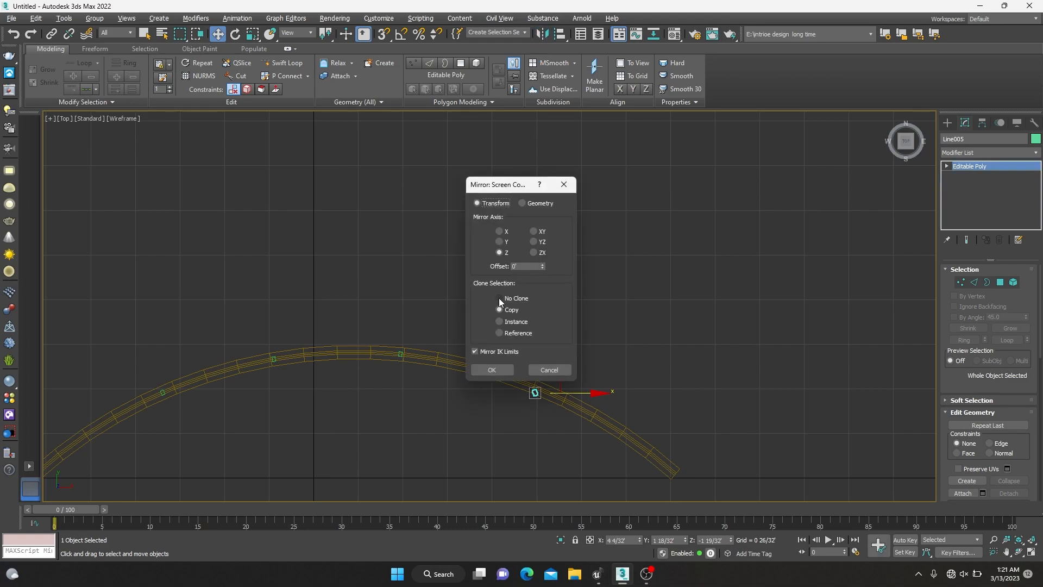
Mirror the new bar without cloning it and move it along Y to about 1 22/32', onto the arc.
click(493, 369)
scroll(531, 384, up, 6)
drag(558, 410, 562, 366)
scroll(562, 366, down, 8)
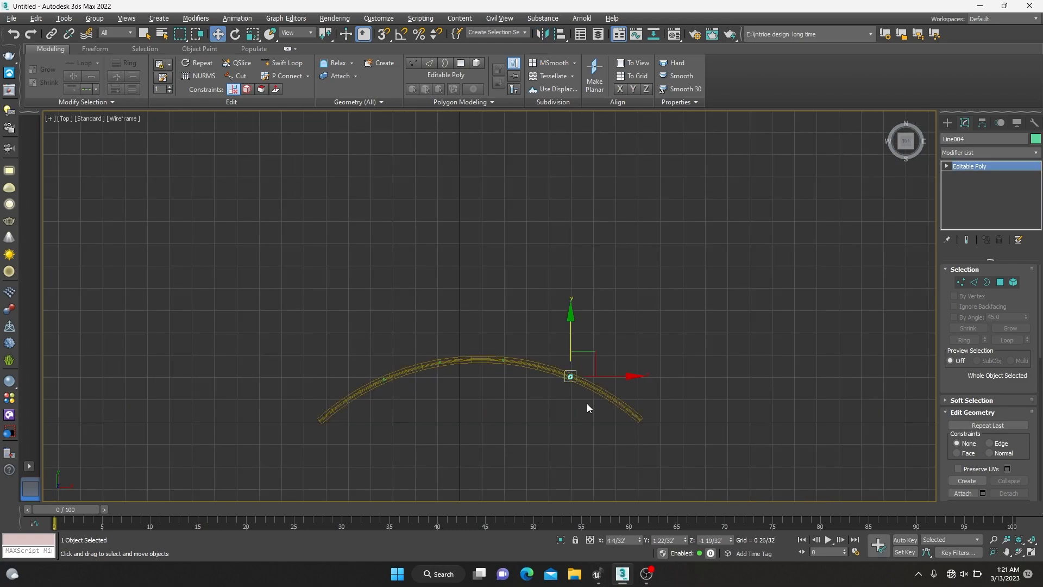
Isolate the top rail in the Perspective view and convert it to an Editable Poly.
key(alt+w)
middle_click(556, 431)
key(alt+w)
click(645, 280)
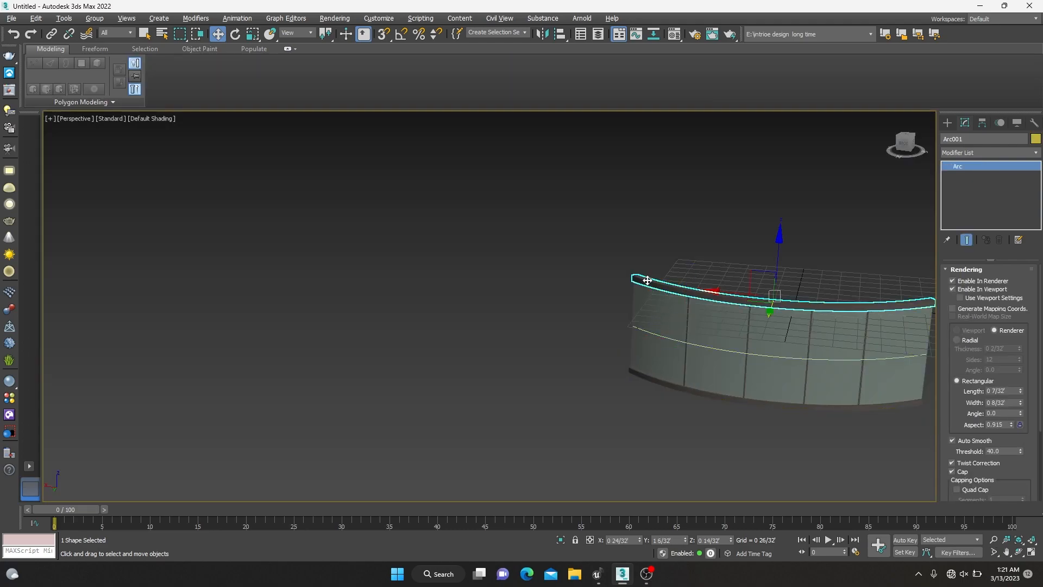
key(alt+q)
alt+middle_drag(330, 343, 383, 291)
scroll(383, 294, down, 3)
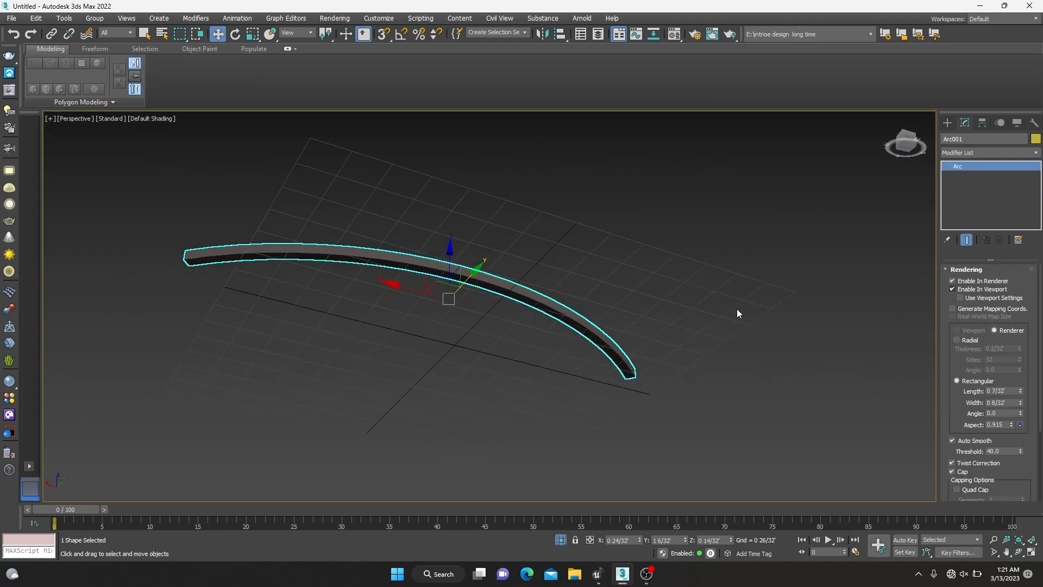
right_click(523, 292)
mouse_move(593, 415)
click(673, 426)
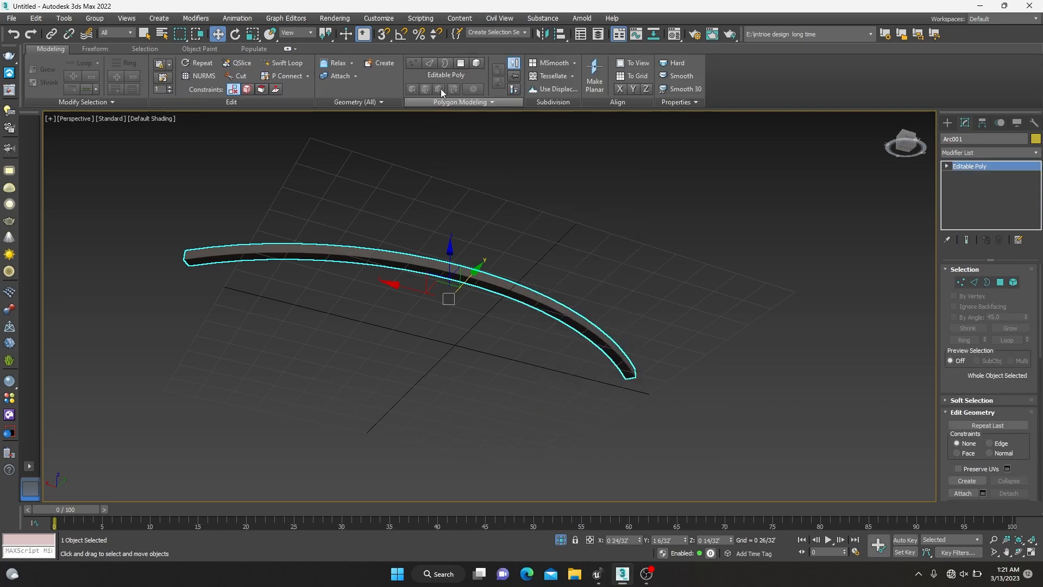
Show edged faces and add Swift Loop edges near both rail ends and at three spots between them to form narrow segments.
click(283, 63)
scroll(153, 240, up, 4)
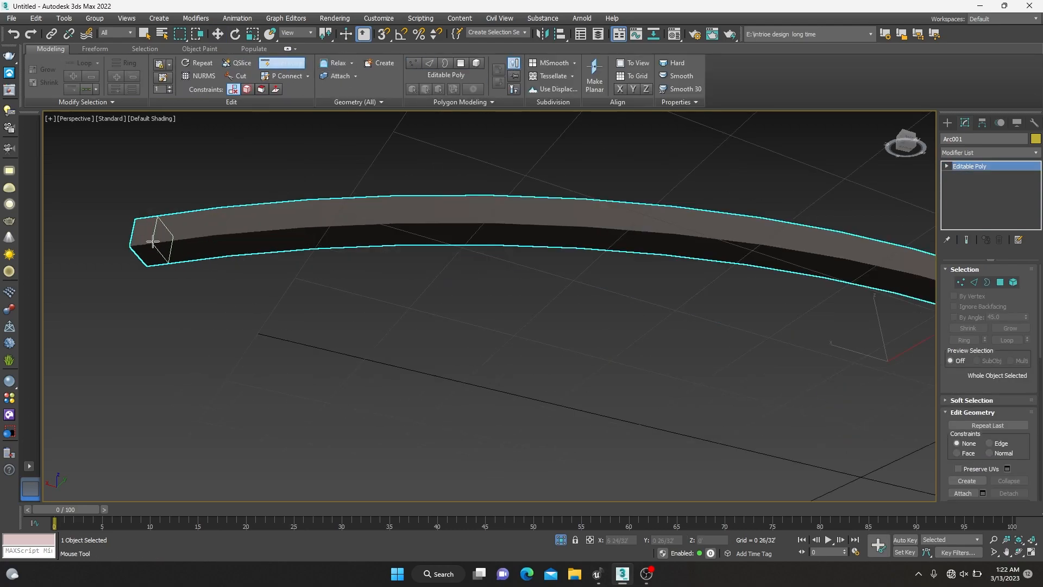
scroll(308, 250, down, 2)
key(F4)
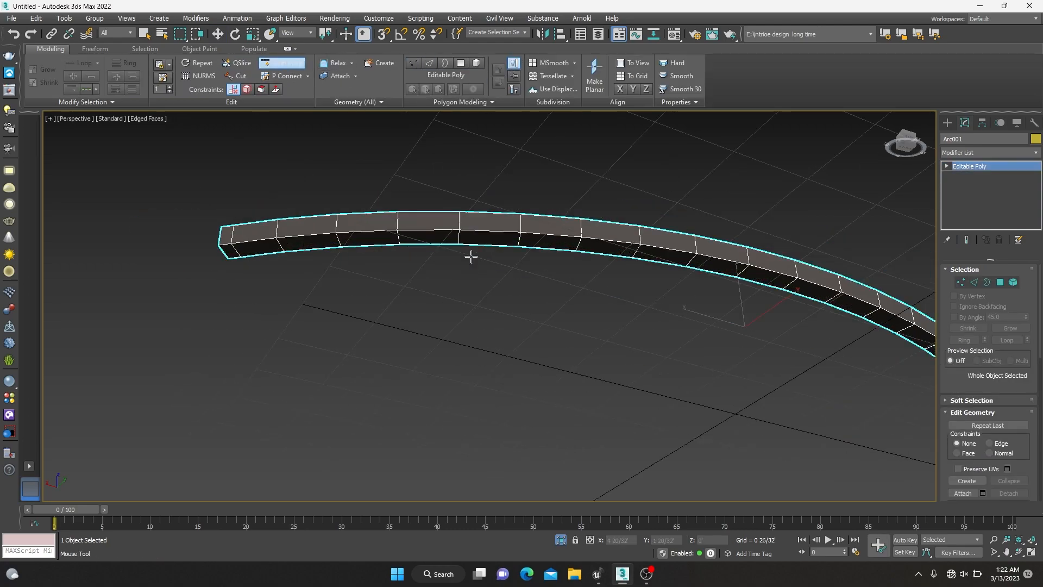
middle_drag(691, 255, 418, 321)
middle_drag(674, 409, 453, 300)
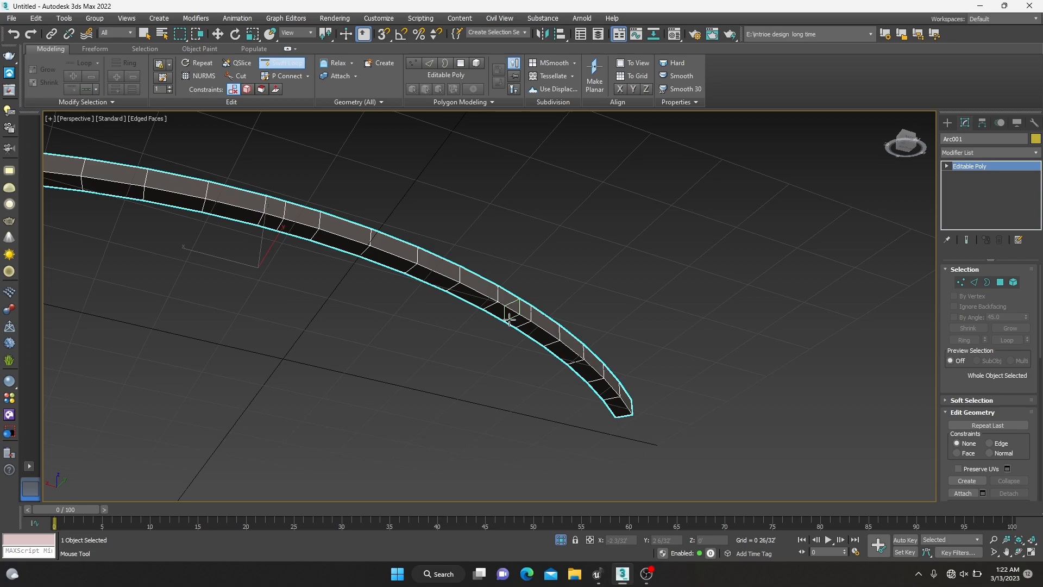
middle_drag(614, 375, 507, 283)
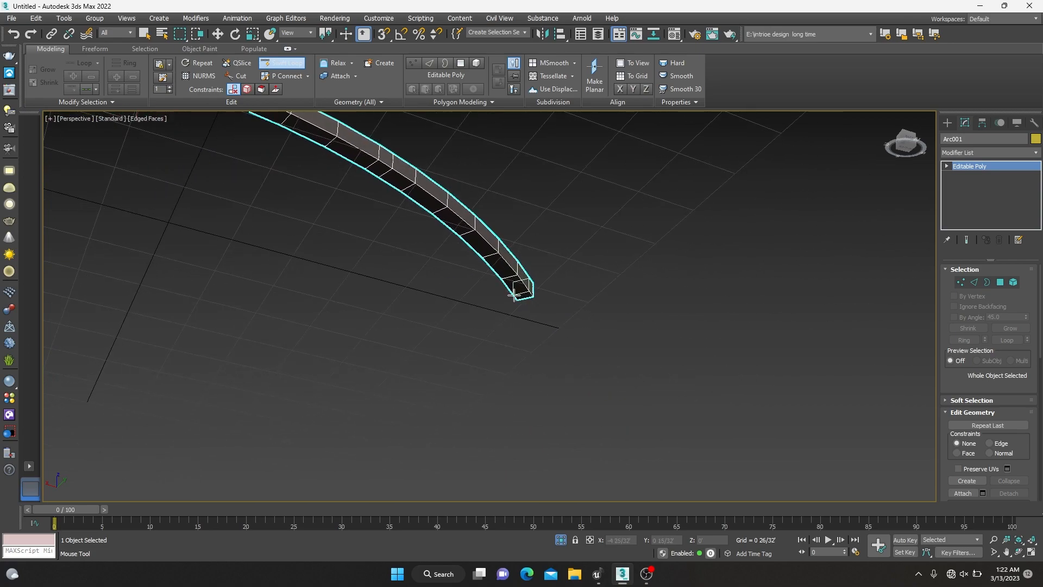
Select the five narrow polygons on the top rail's underside, at both ends and the three intermediate spots.
click(1000, 282)
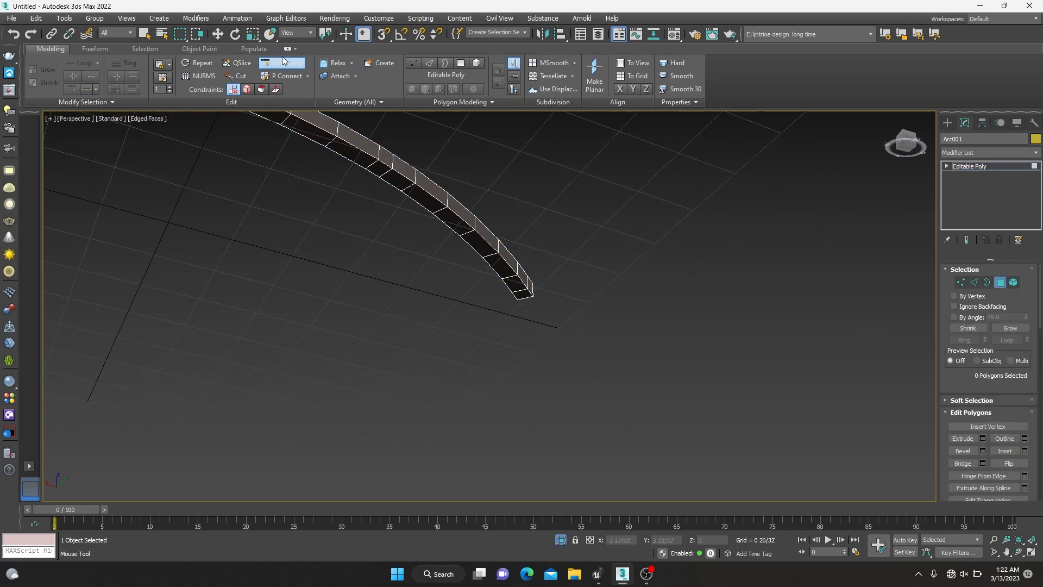
click(524, 296)
middle_drag(487, 286, 595, 336)
scroll(595, 336, down, 3)
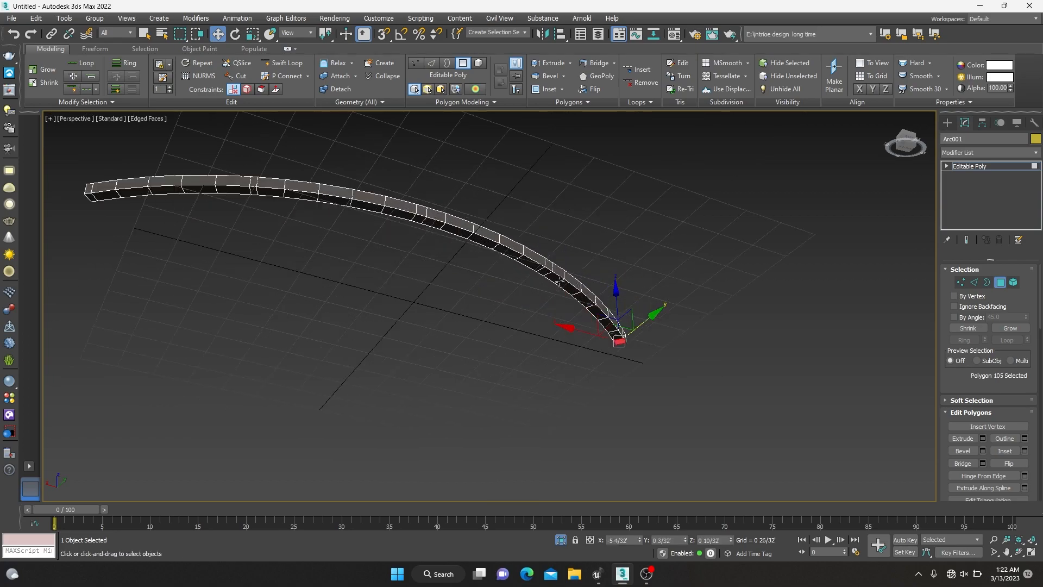
scroll(527, 260, up, 4)
ctrl+click(524, 259)
middle_drag(405, 276, 650, 362)
ctrl+click(515, 238)
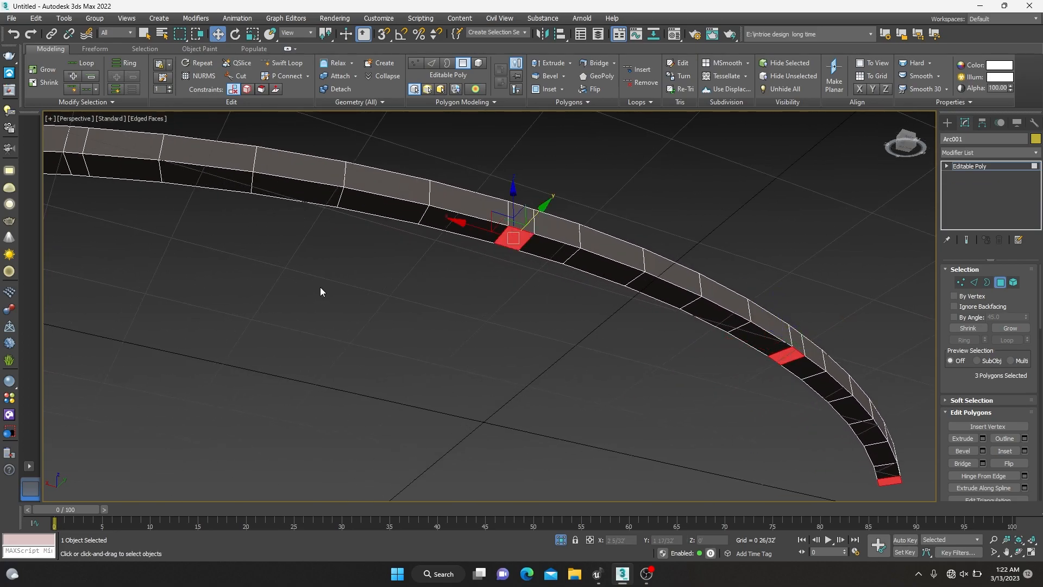
middle_drag(307, 288, 657, 348)
ctrl+click(471, 233)
middle_drag(224, 271, 672, 290)
ctrl+click(483, 263)
scroll(482, 262, down, 7)
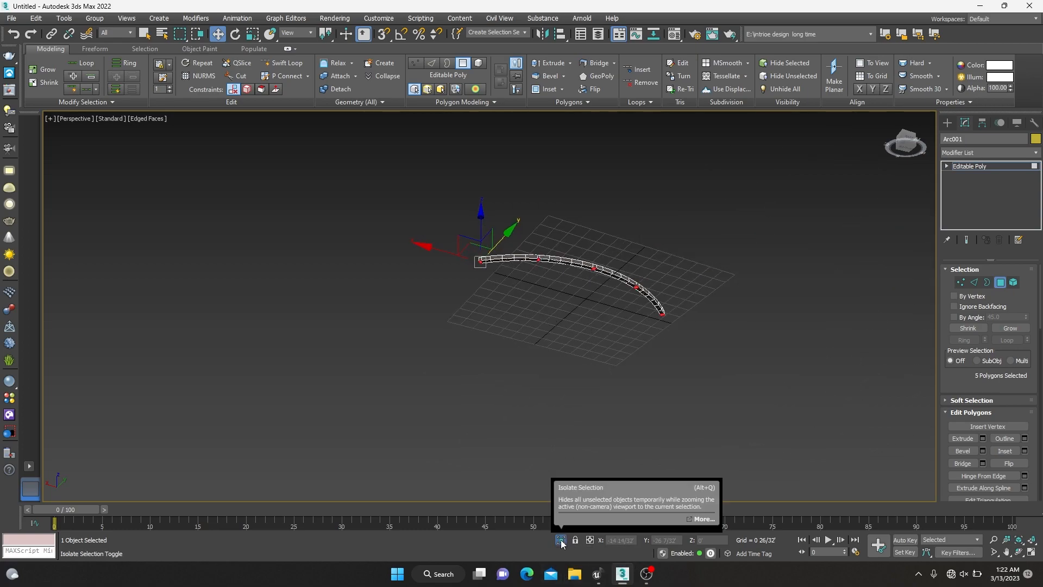
Extrude the five selected top rail polygons downward about 2 31/32' and exit isolation to compare them with the panel.
right_click(588, 360)
click(472, 391)
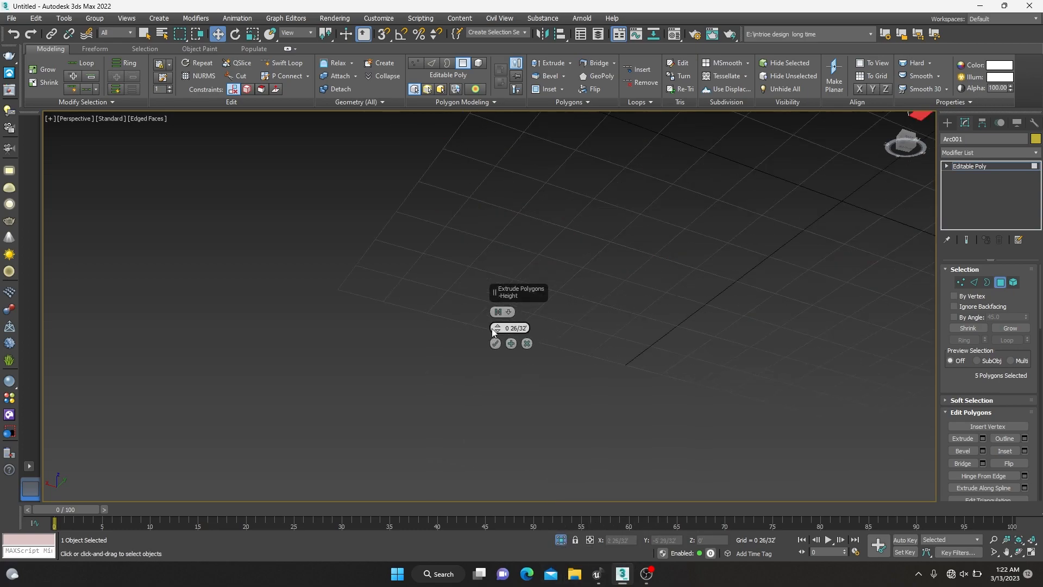
drag(494, 328, 505, 207)
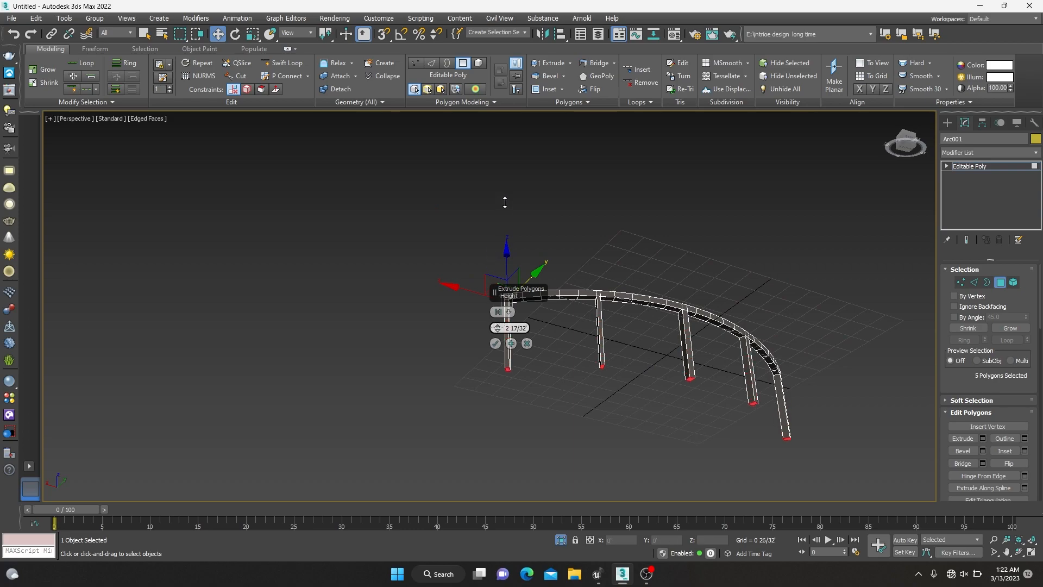
click(495, 344)
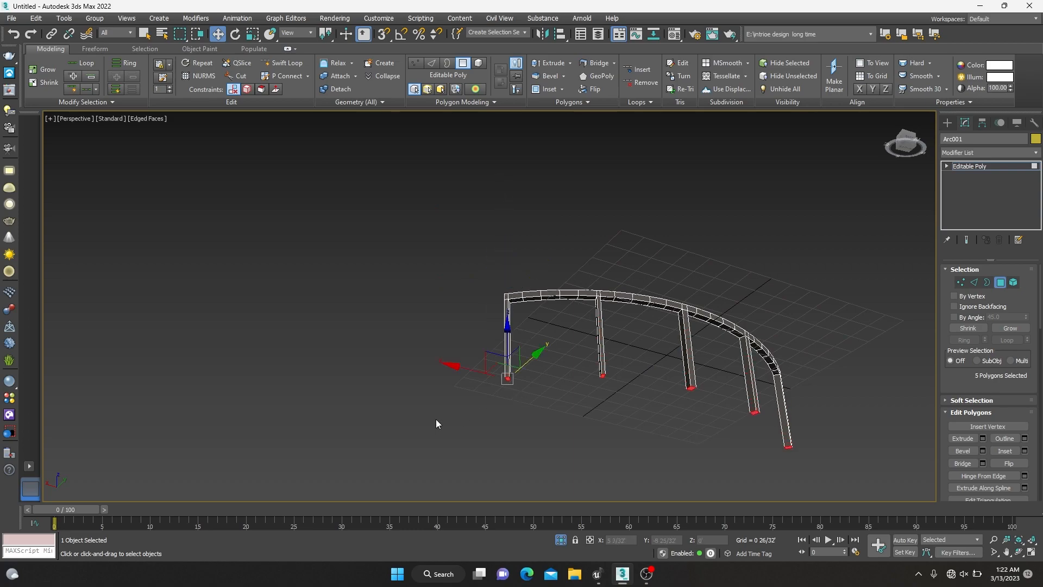
click(560, 539)
scroll(682, 384, up, 5)
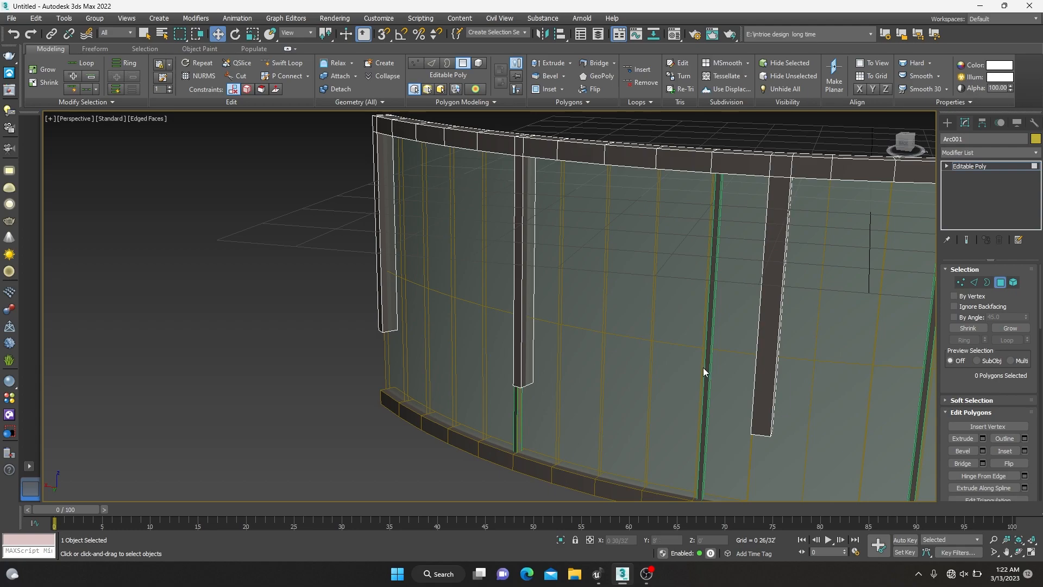
scroll(705, 357, down, 5)
Leave polygon editing and try deleting the separate vertical bars from the glass panel.
click(958, 166)
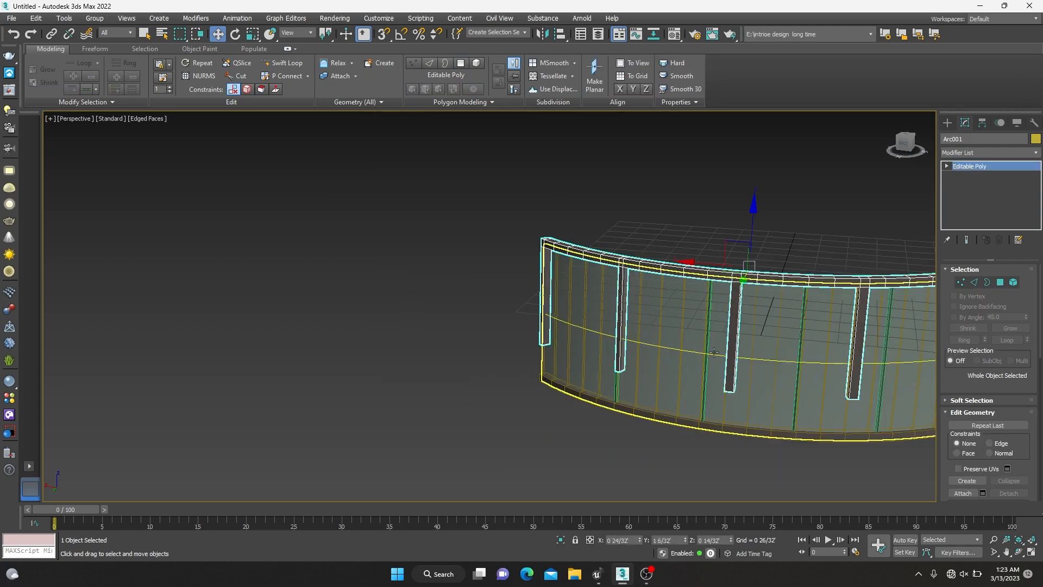
click(629, 374)
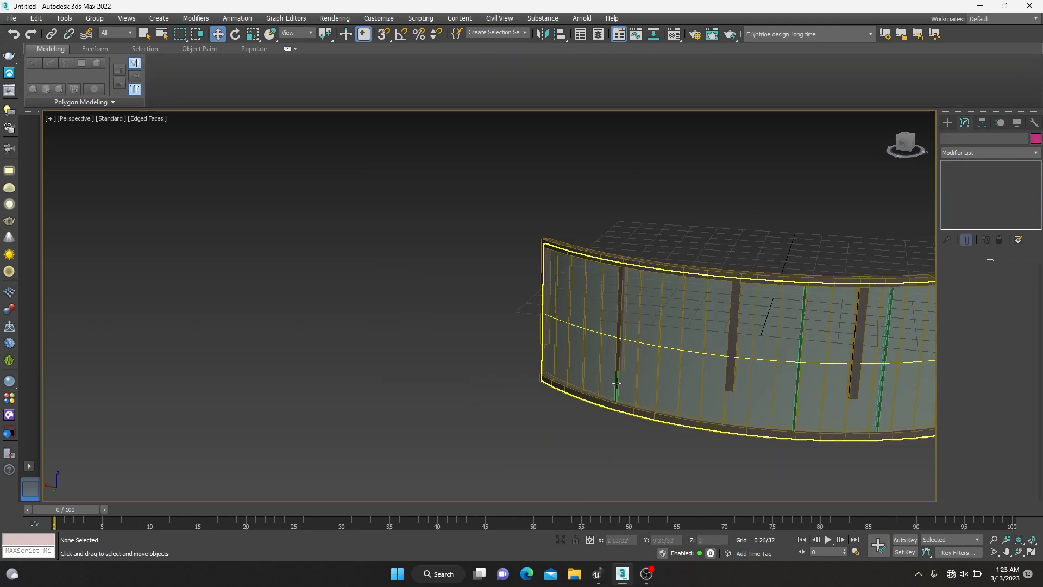
middle_drag(765, 390, 695, 409)
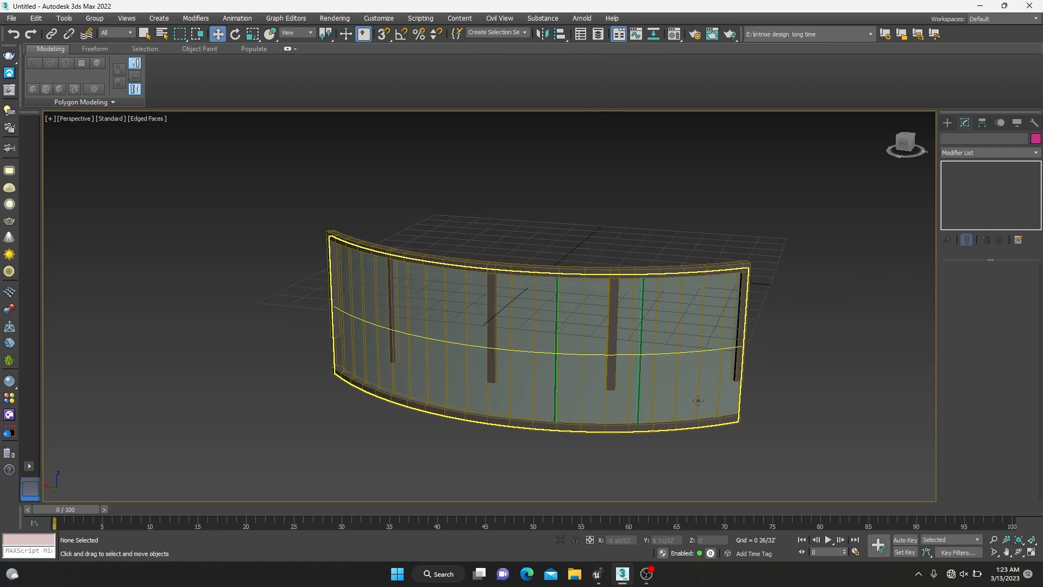
key(ctrl+z)
key(Delete)
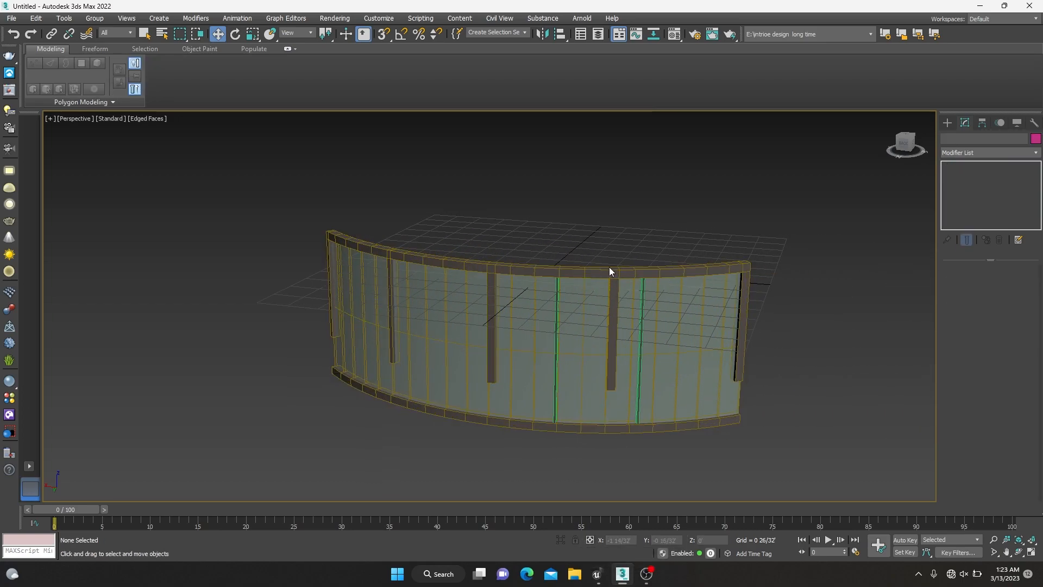
click(610, 272)
click(608, 342)
key(Delete)
Undo the bar deletions and the support extrusion on the top rail.
key(ctrl+z)
key(ctrl+z)
drag(583, 325, 804, 459)
key(ctrl+z)
key(ctrl+z)
key(ctrl+z)
key(ctrl+z)
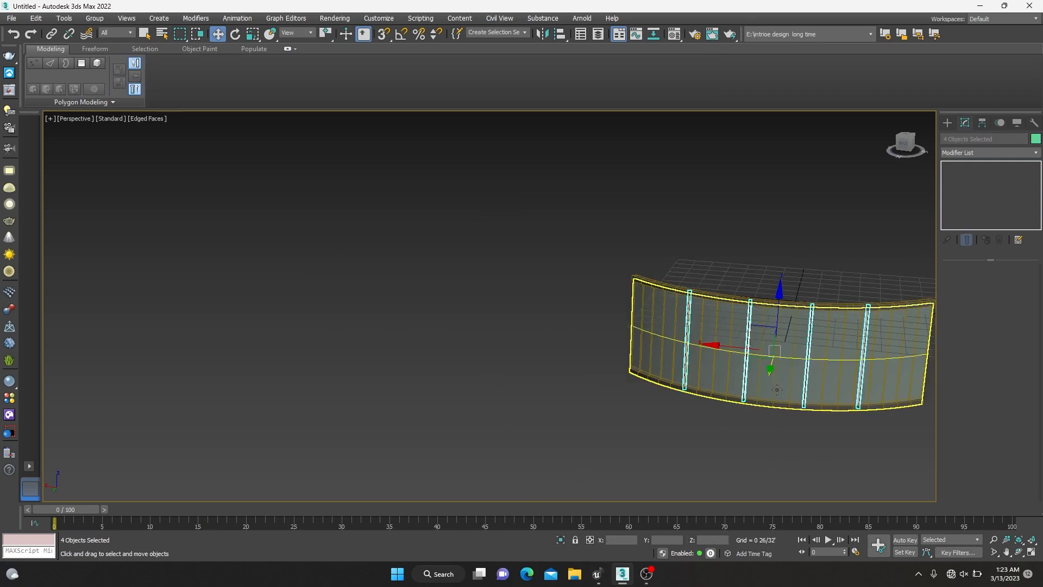
Isolate the top rail for edge editing and remove the added loop edge at the first intermediate spot.
alt+middle_drag(513, 387, 552, 411)
click(975, 282)
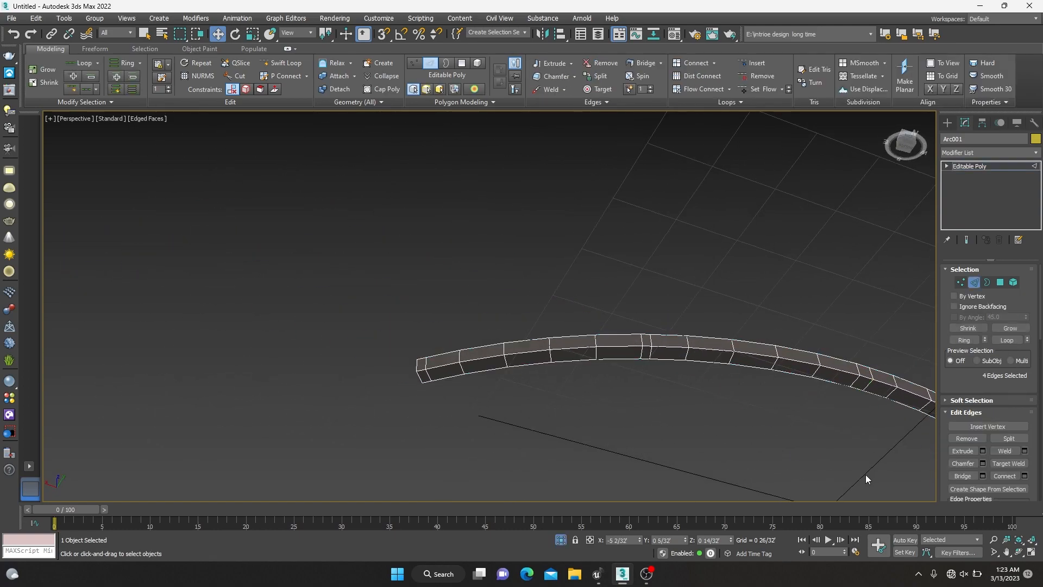
key(z)
scroll(385, 315, down, 5)
scroll(449, 289, up, 6)
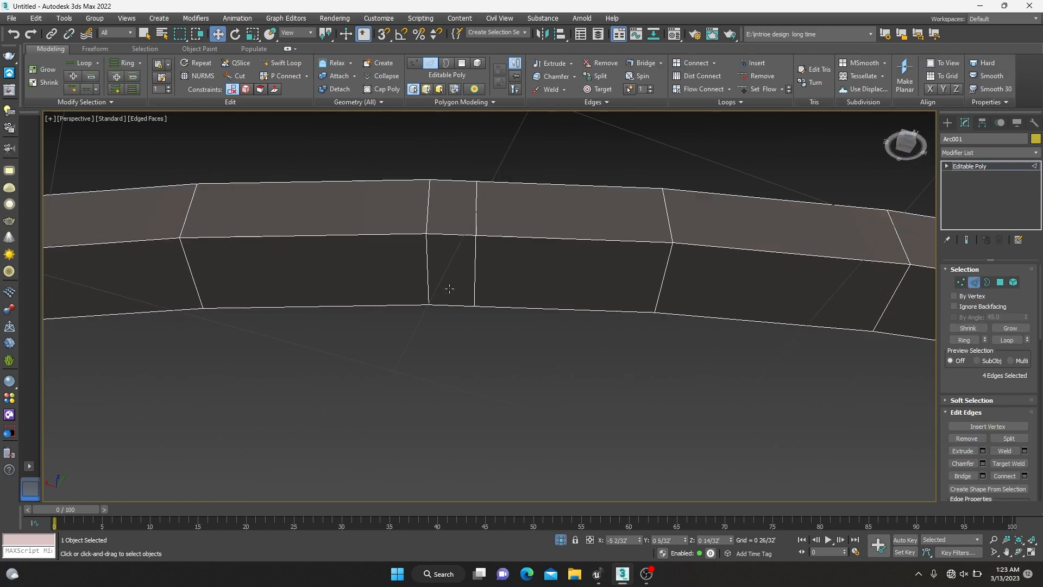
drag(445, 238, 410, 226)
key(ctrl+z)
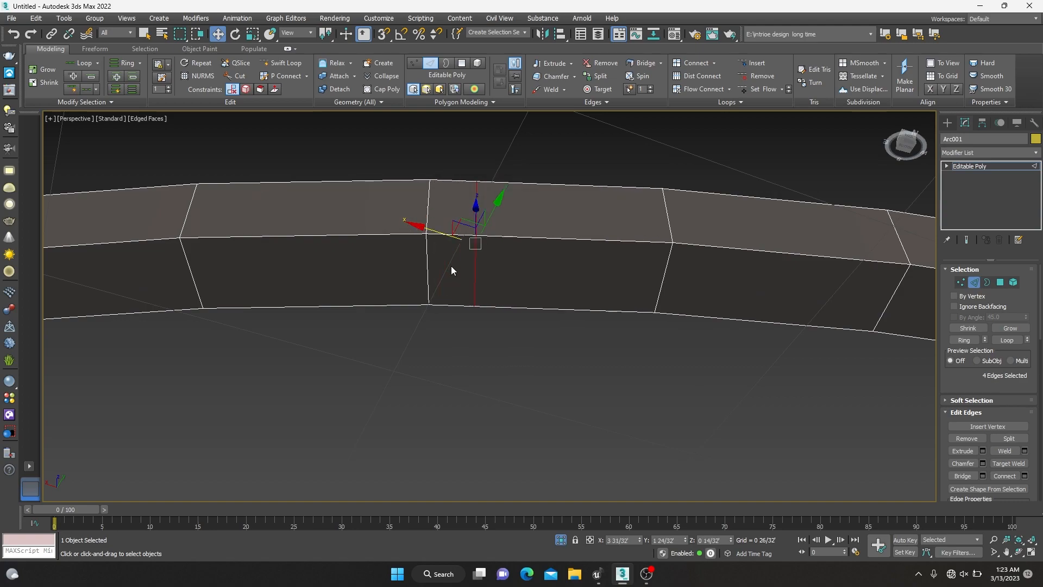
click(452, 267)
Add closer Swift Loop edges at the top rail's three intermediate spots to form narrower segments.
click(281, 63)
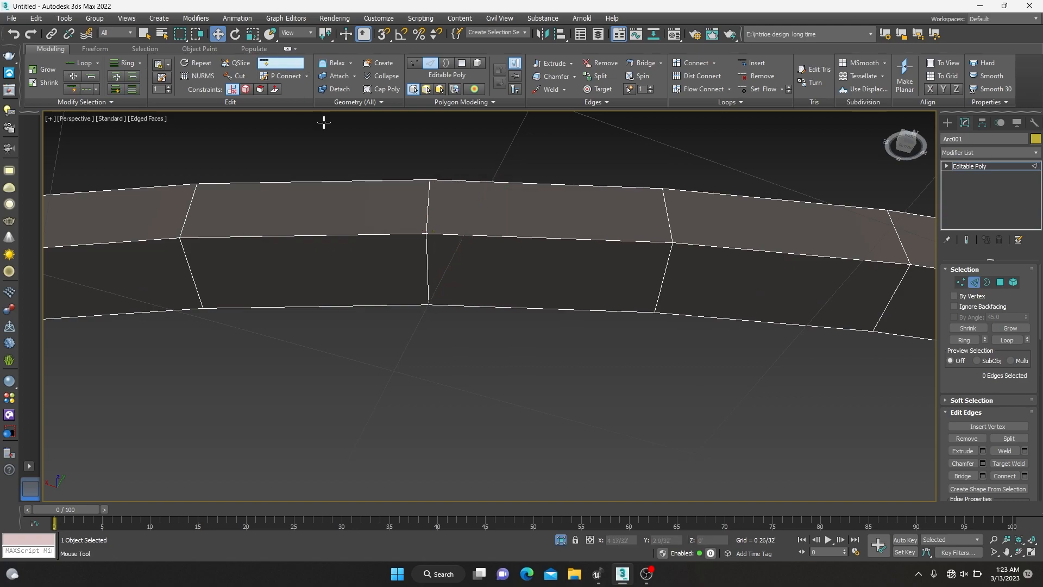
click(454, 245)
scroll(381, 245, down, 5)
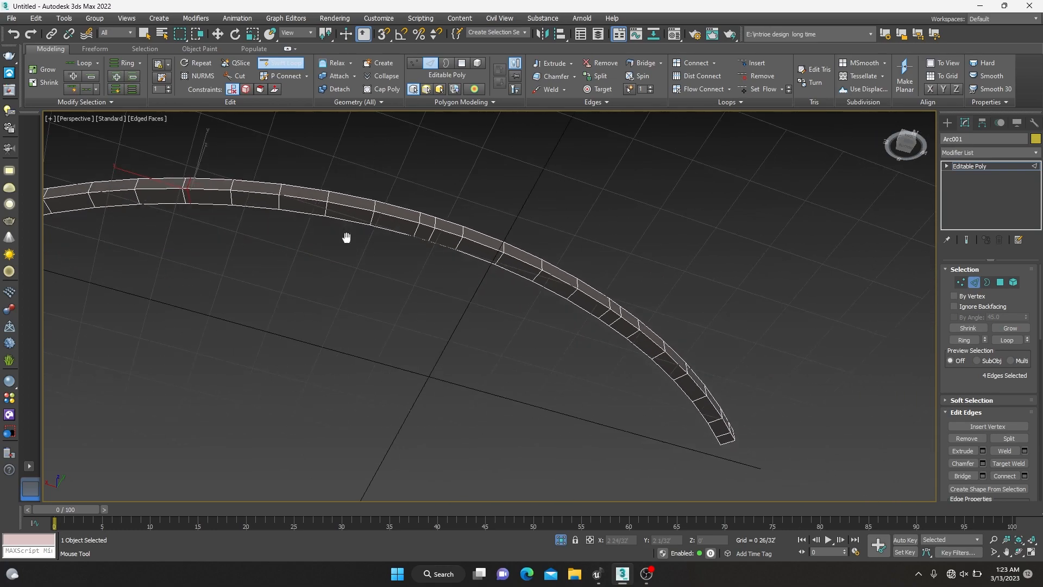
scroll(364, 223, up, 4)
scroll(500, 292, down, 3)
scroll(516, 272, up, 5)
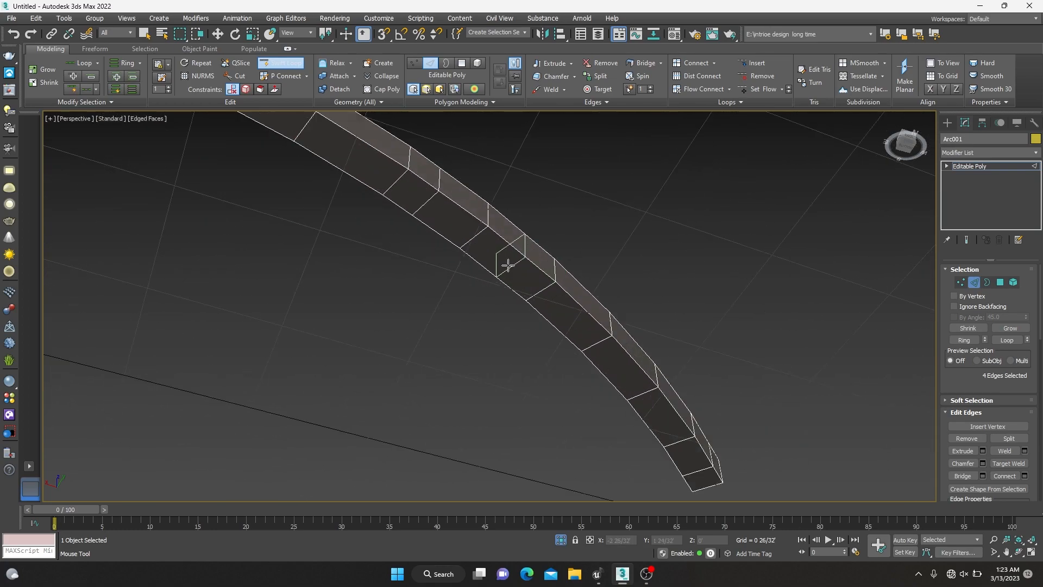
scroll(545, 292, down, 5)
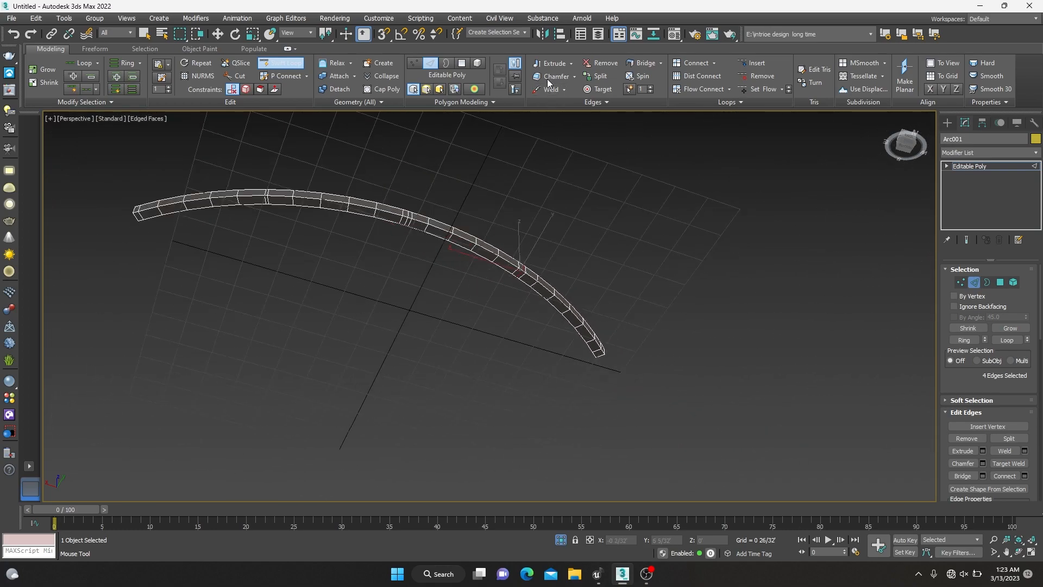
In polygon mode, deselect the extra underside polygons so only the five narrow ones at the ends and intermediate spots stay selected.
key(w)
click(1001, 282)
scroll(361, 270, up, 5)
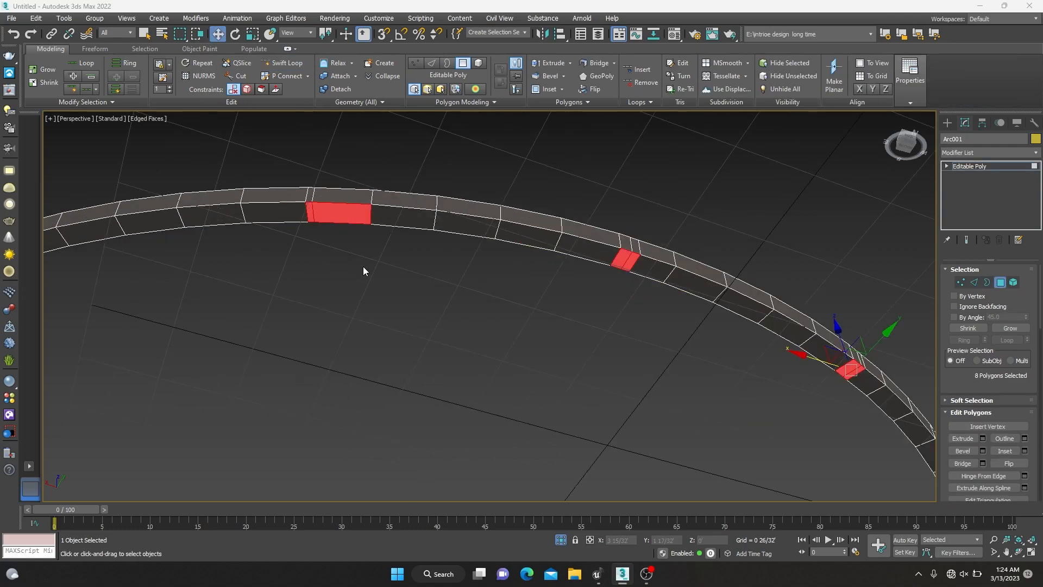
alt+drag(387, 248, 354, 215)
key(super)
key(super)
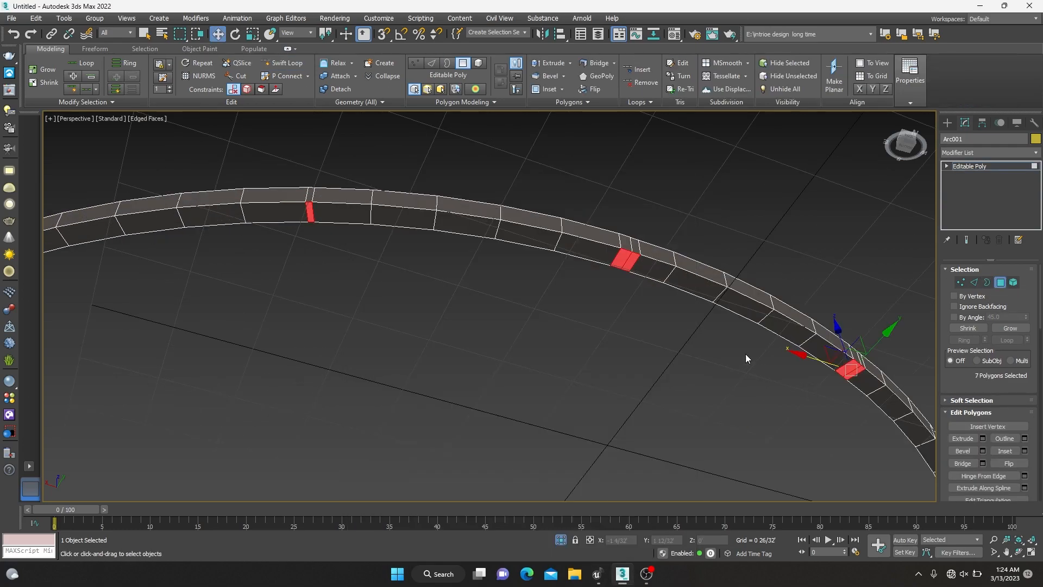
middle_drag(837, 356, 576, 246)
scroll(610, 277, up, 5)
alt+click(567, 243)
scroll(566, 240, down, 6)
middle_drag(479, 286, 651, 334)
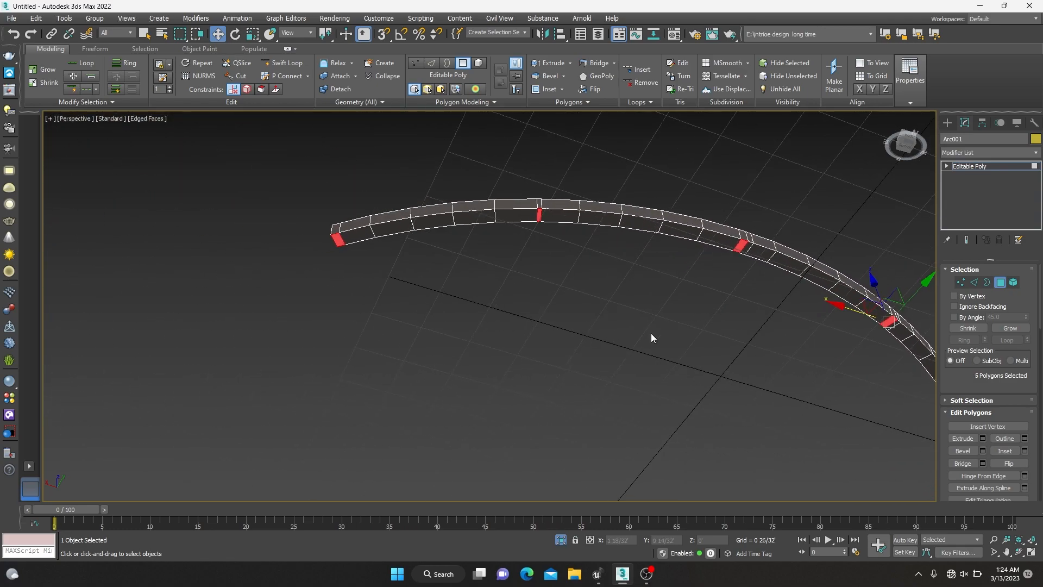
Exit isolation, extrude the five polygons about 3 31/32' down to the bottom rail, and leave polygon editing.
click(562, 540)
right_click(659, 385)
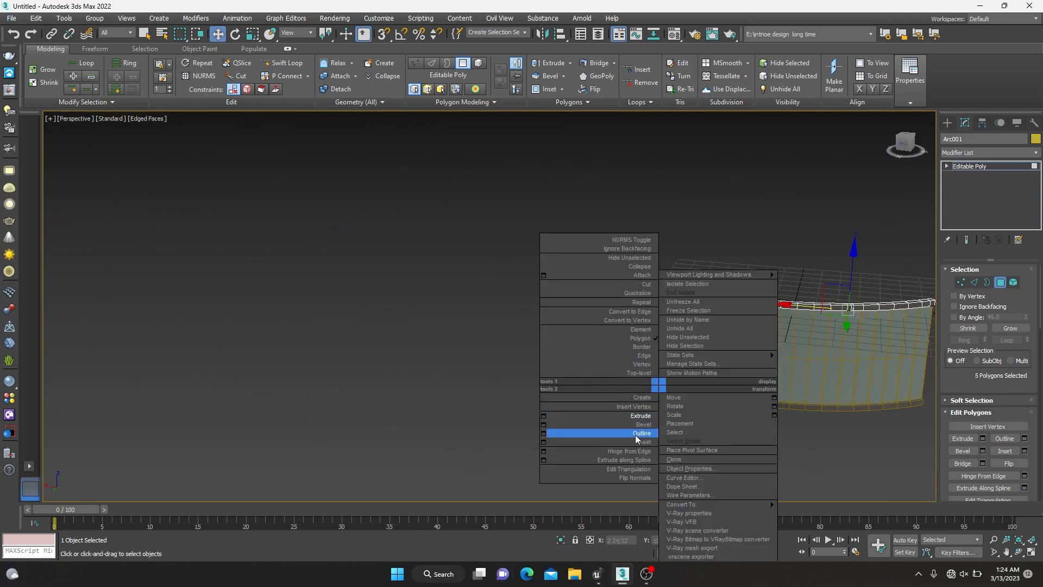
click(545, 417)
scroll(713, 380, up, 3)
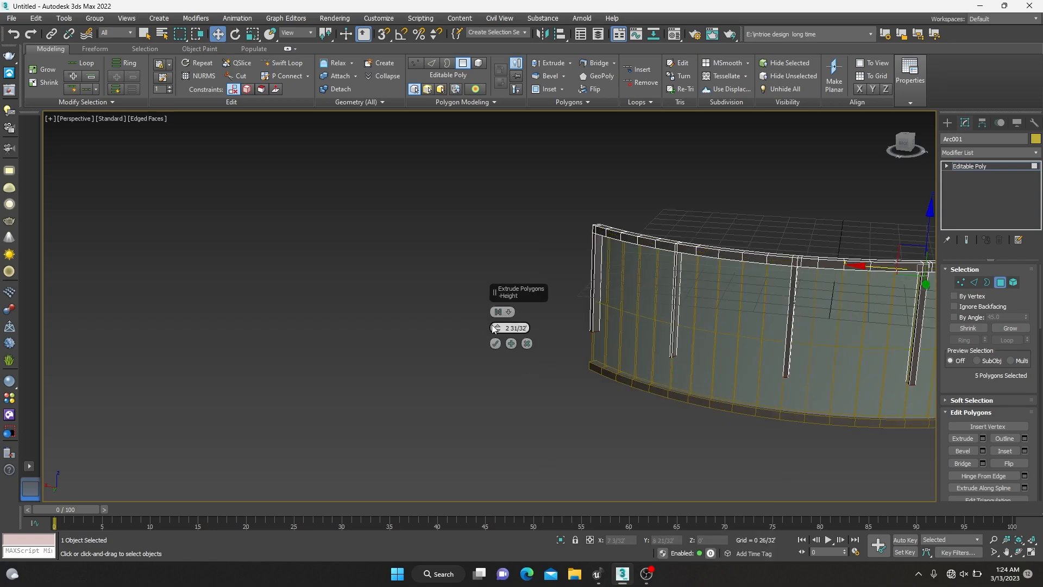
drag(497, 325, 510, 300)
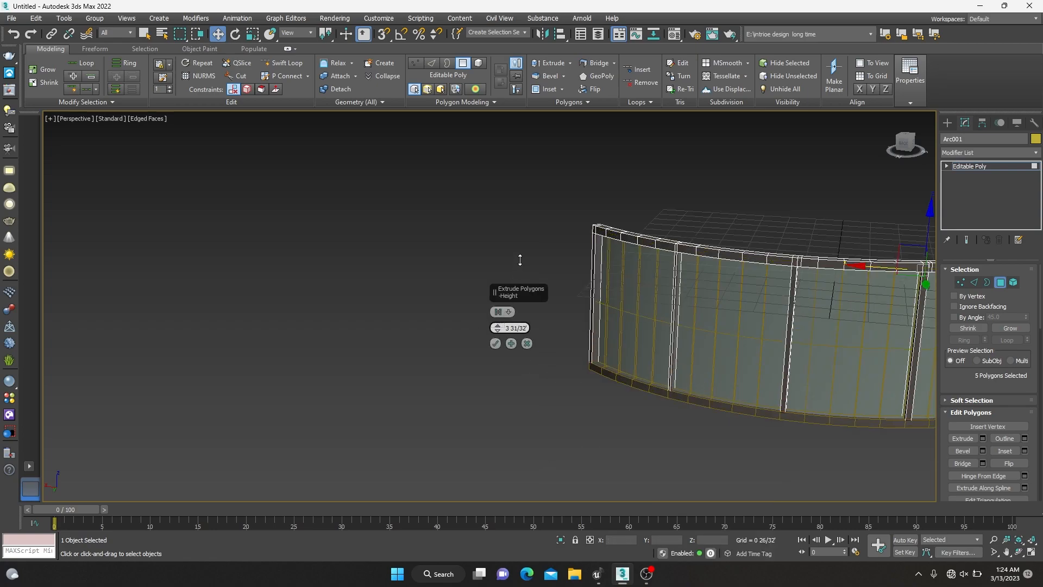
click(495, 344)
click(308, 347)
scroll(308, 348, down, 5)
alt+middle_drag(309, 350, 744, 448)
click(970, 165)
click(728, 272)
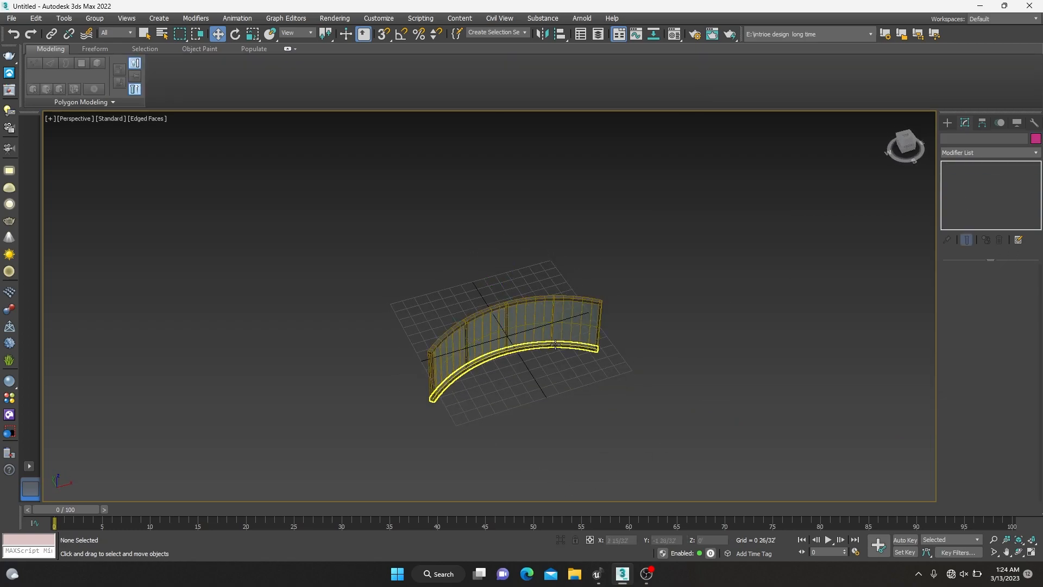
Select the side polygon of the intermediate support on the negative X side and move it along X to about -2 2/32'.
scroll(555, 345, up, 5)
scroll(544, 250, up, 4)
scroll(579, 302, down, 2)
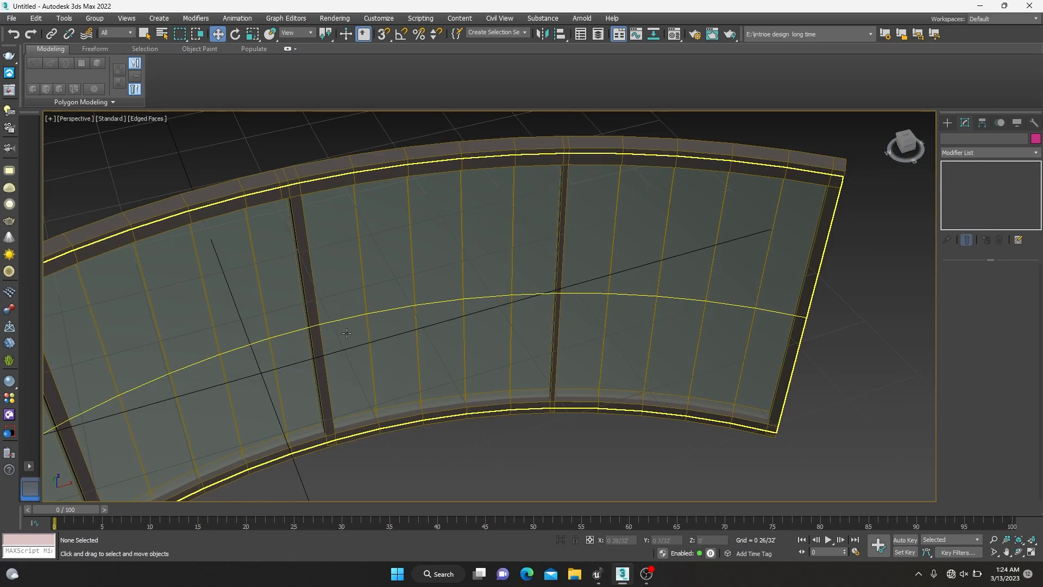
middle_drag(264, 332, 390, 312)
click(346, 377)
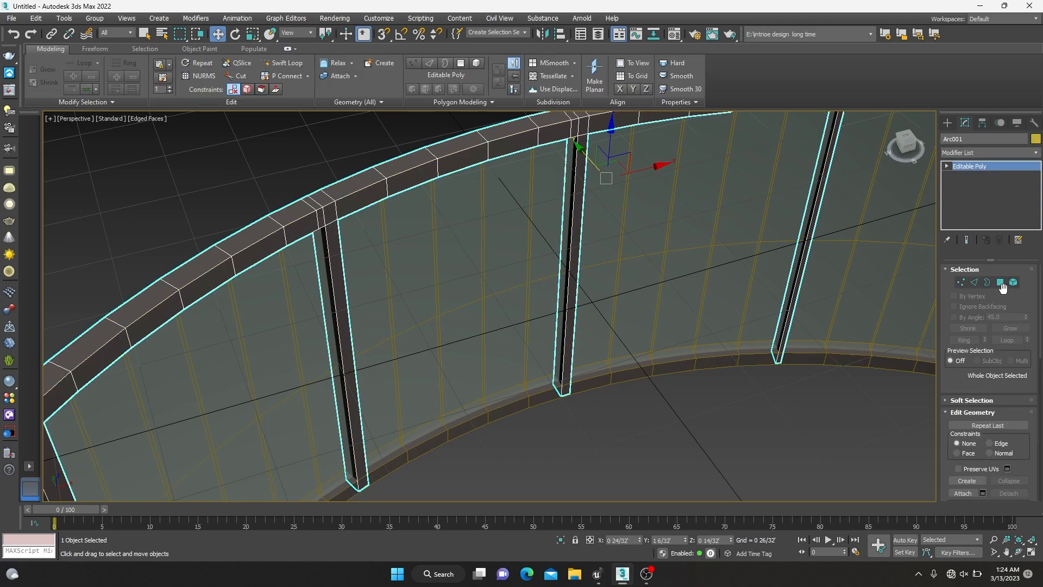
click(1002, 284)
scroll(321, 337, up, 4)
click(368, 330)
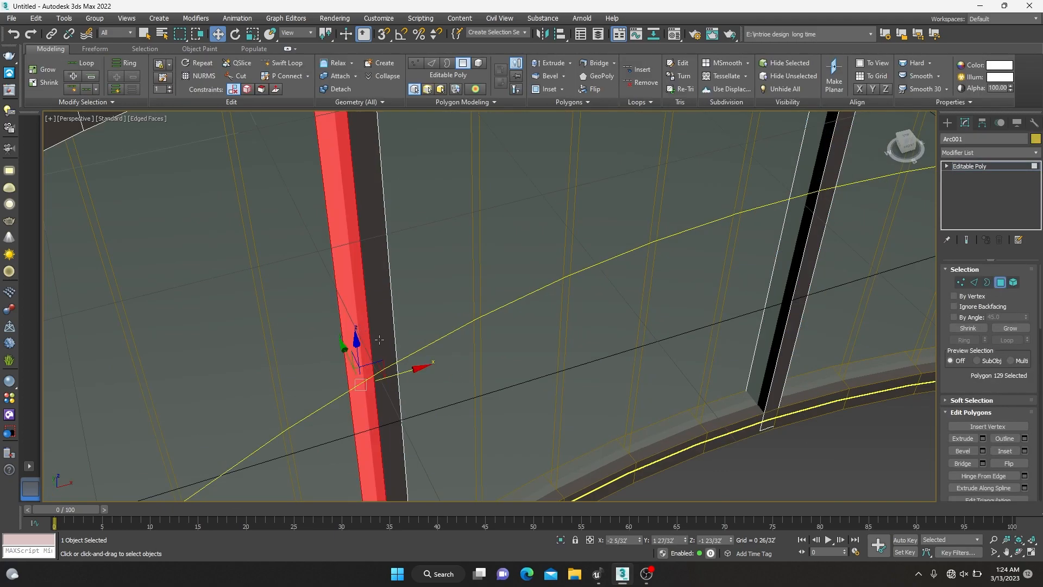
click(736, 491)
click(375, 399)
alt+middle_drag(415, 412, 402, 398)
drag(407, 384, 427, 381)
scroll(433, 382, down, 5)
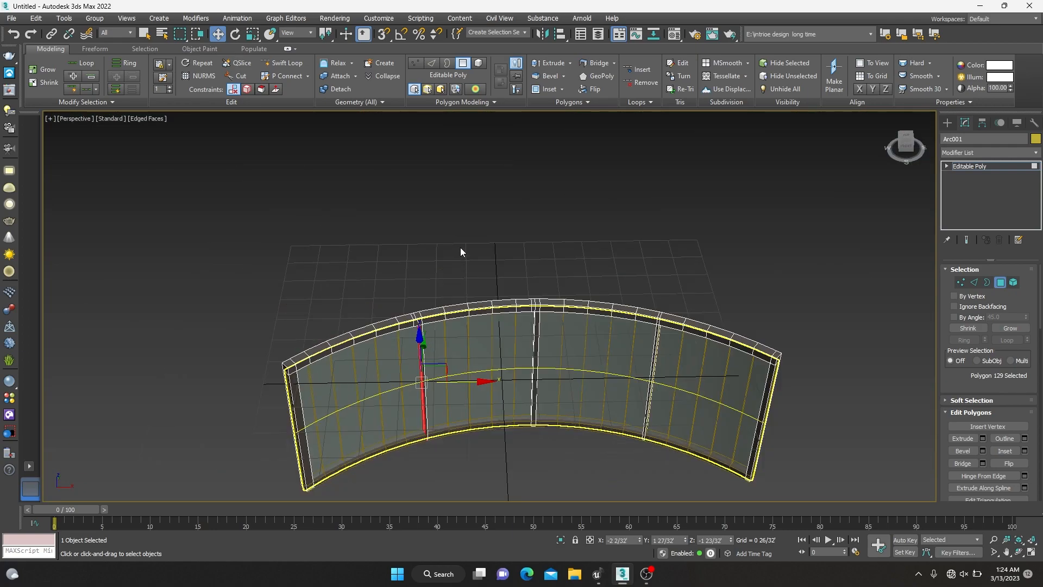
Select the middle support's side polygon to adjust it along X, then leave polygon editing and clear the selection.
click(461, 252)
scroll(543, 347, up, 5)
click(541, 341)
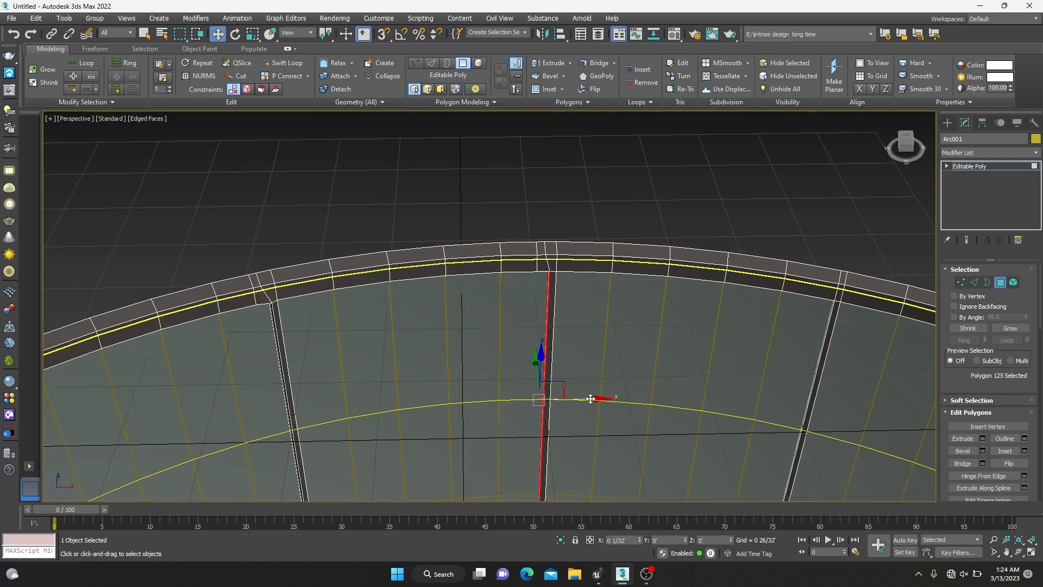
click(639, 216)
scroll(619, 335, down, 8)
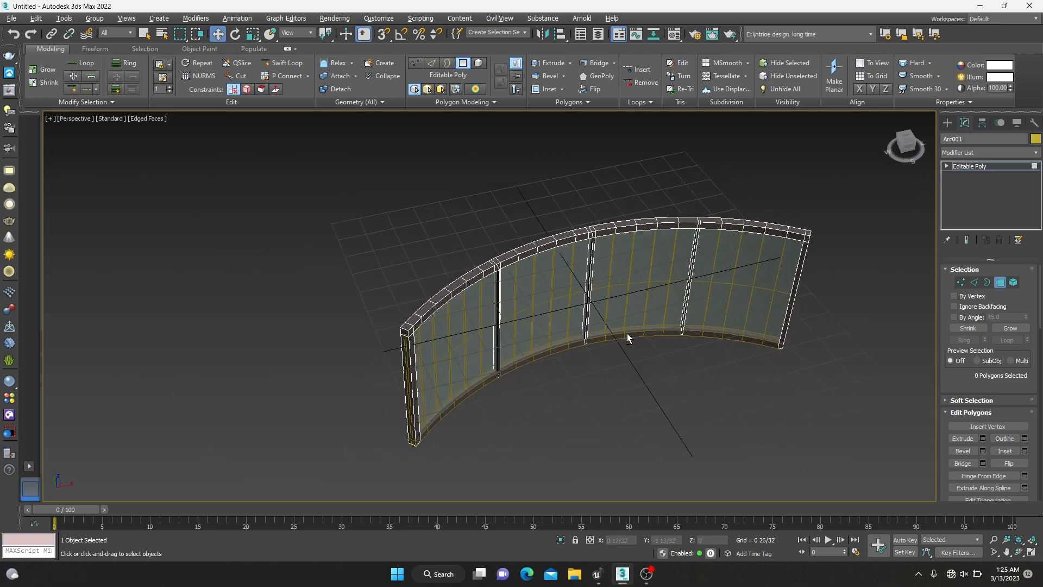
click(1007, 165)
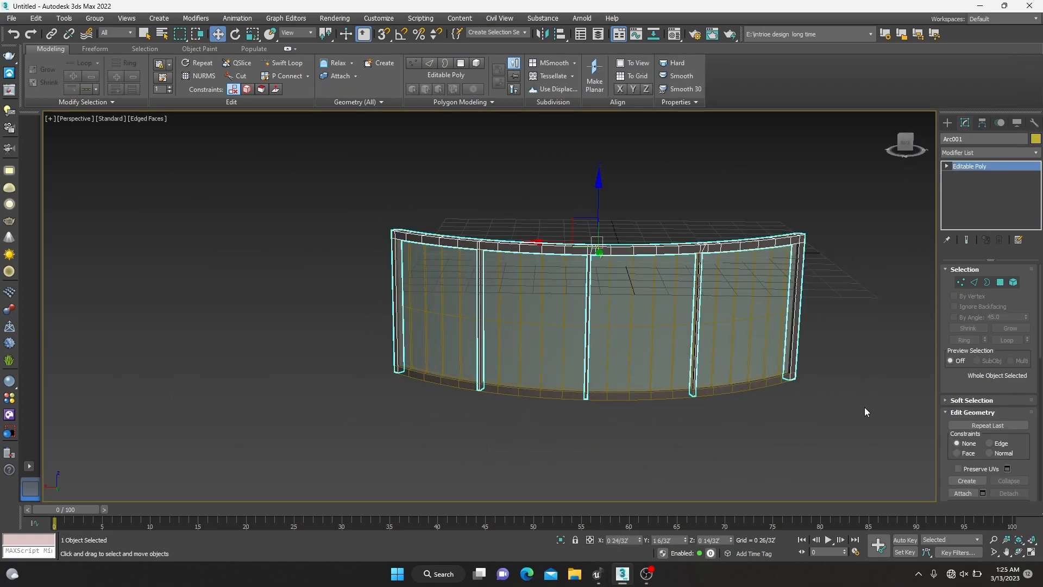
click(847, 410)
Clone the bottom rail as a single copy, moved along Y to about 0 7/32' on the panel's concave side.
key(alt+w)
key(alt+w)
scroll(536, 270, down, 5)
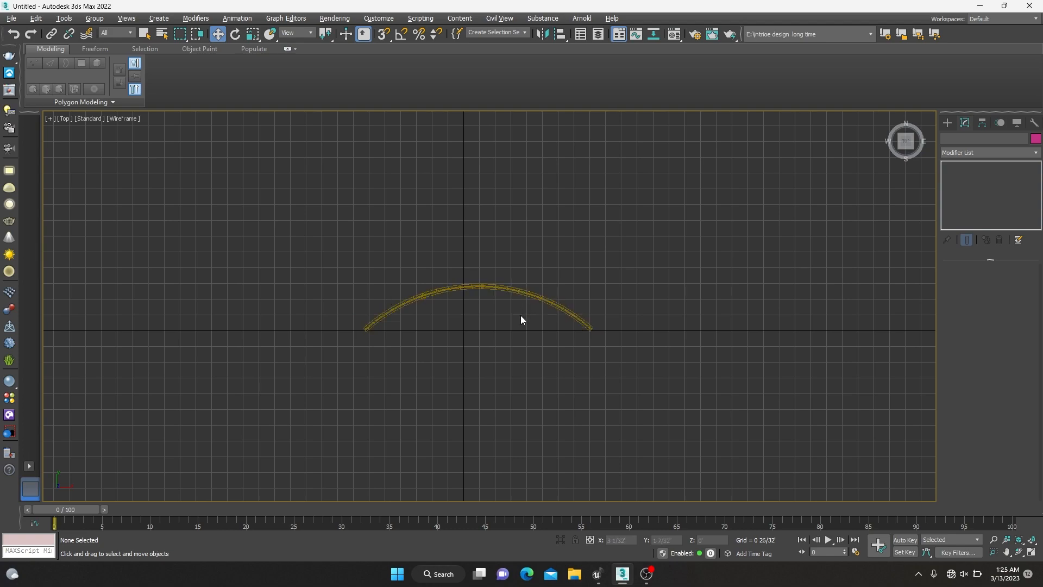
key(alt+w)
key(alt+w)
click(633, 407)
alt+middle_drag(635, 417, 696, 441)
shift+drag(649, 389, 615, 392)
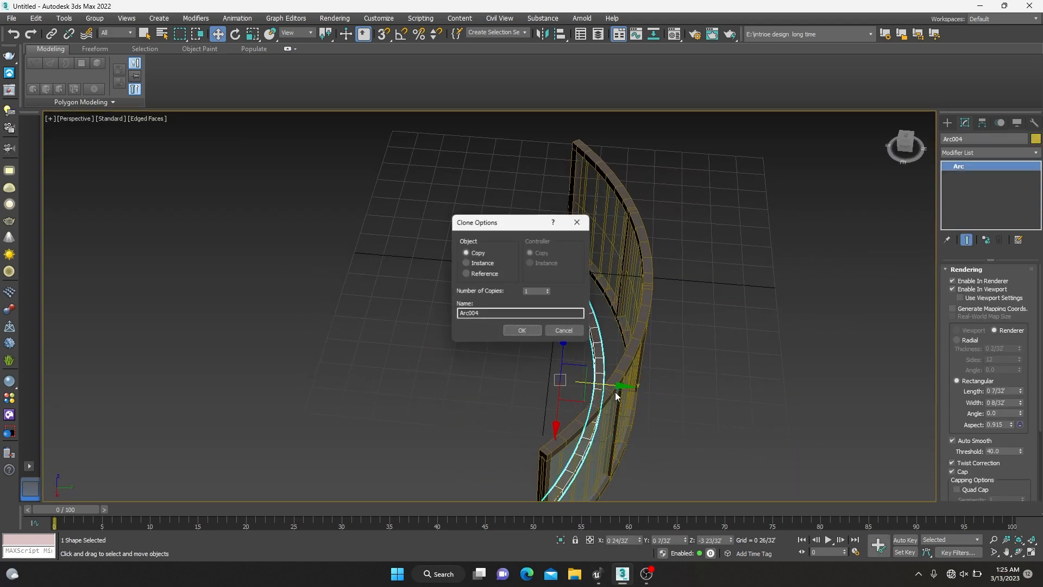
click(524, 328)
Try scaling the copied rail, undo the last scaling, and clear the selection.
scroll(591, 398, up, 2)
alt+middle_drag(591, 399, 521, 326)
key(r)
drag(515, 314, 522, 345)
alt+middle_drag(522, 345, 610, 393)
drag(588, 378, 631, 393)
key(ctrl+z)
scroll(726, 305, up, 4)
click(721, 306)
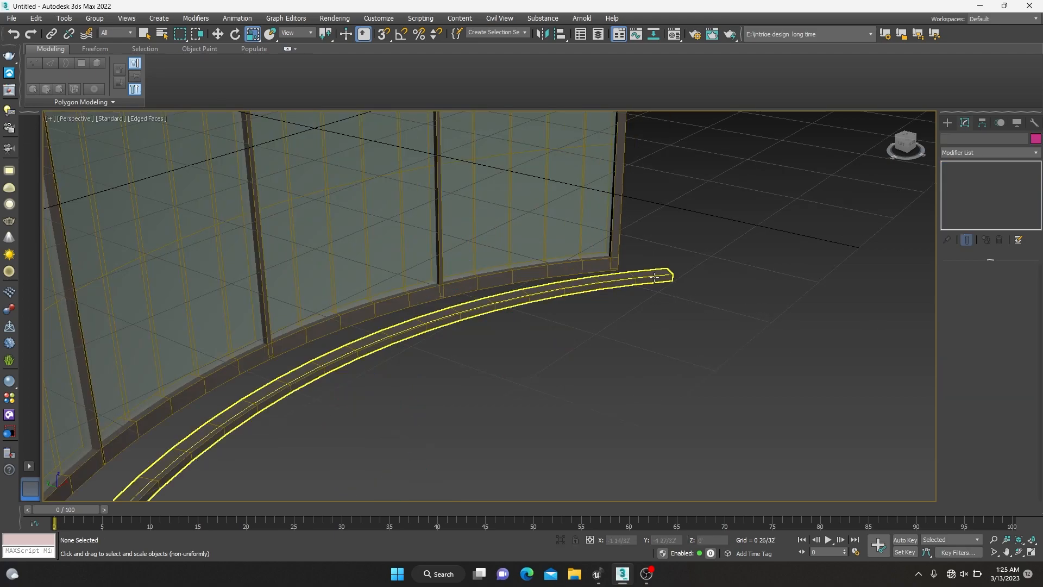
Move the copied rail back toward the panel's bottom rail, clear the selection, and show all four viewports.
scroll(652, 278, down, 5)
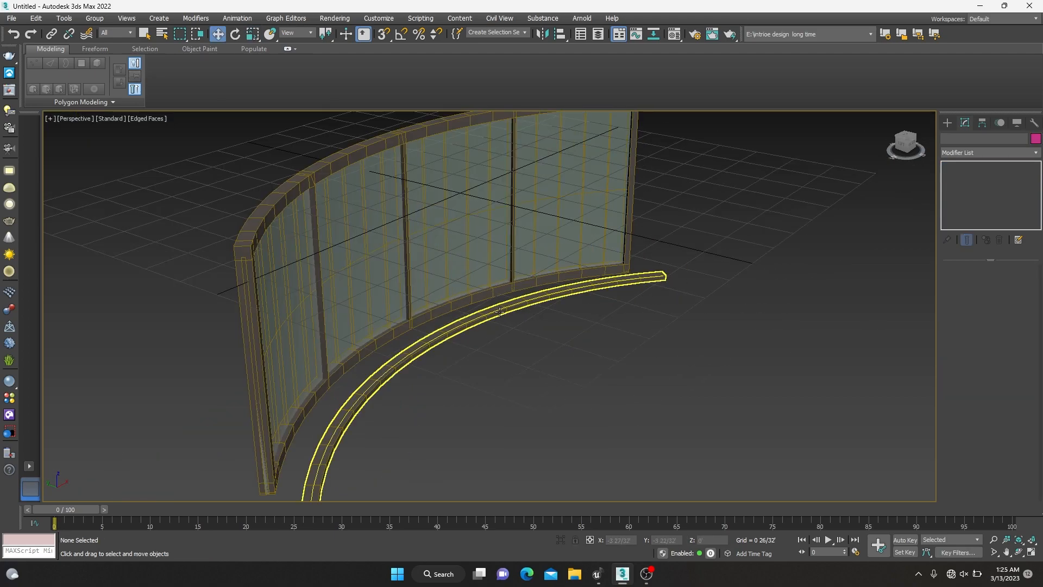
click(466, 328)
key(w)
drag(446, 345, 419, 319)
click(482, 360)
key(alt+w)
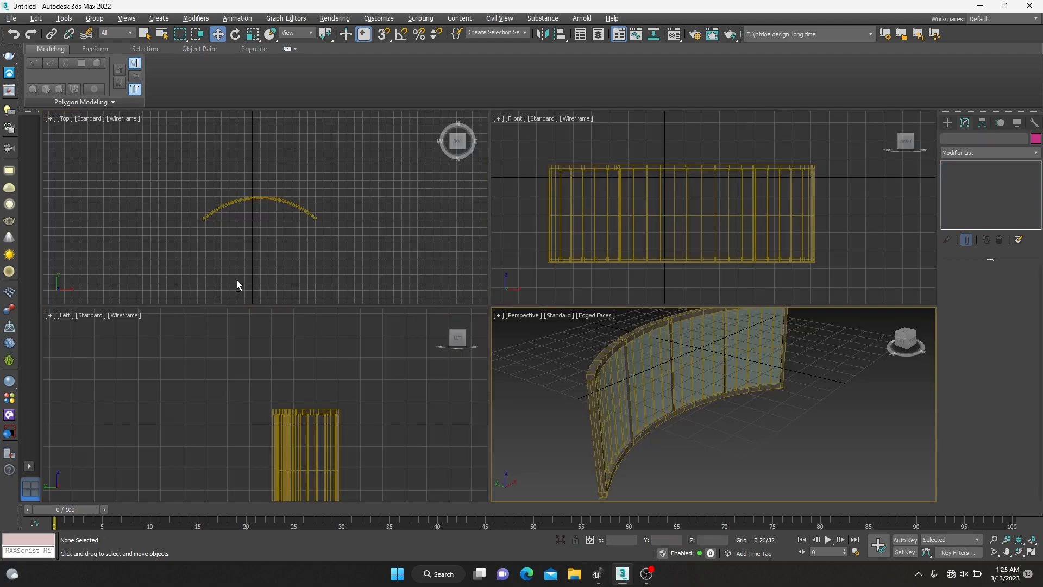
Enlarge the Top view, start the Line tool, and disable the spline's rendering in the renderer and viewport.
click(231, 290)
key(alt+w)
click(946, 123)
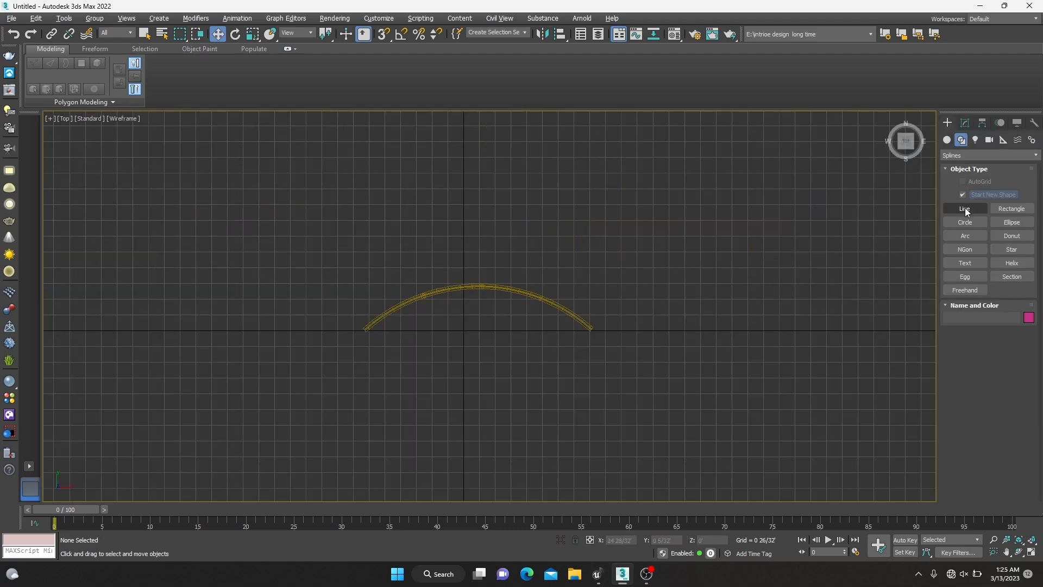
click(967, 212)
scroll(434, 355, up, 6)
middle_drag(479, 337, 481, 447)
click(267, 379)
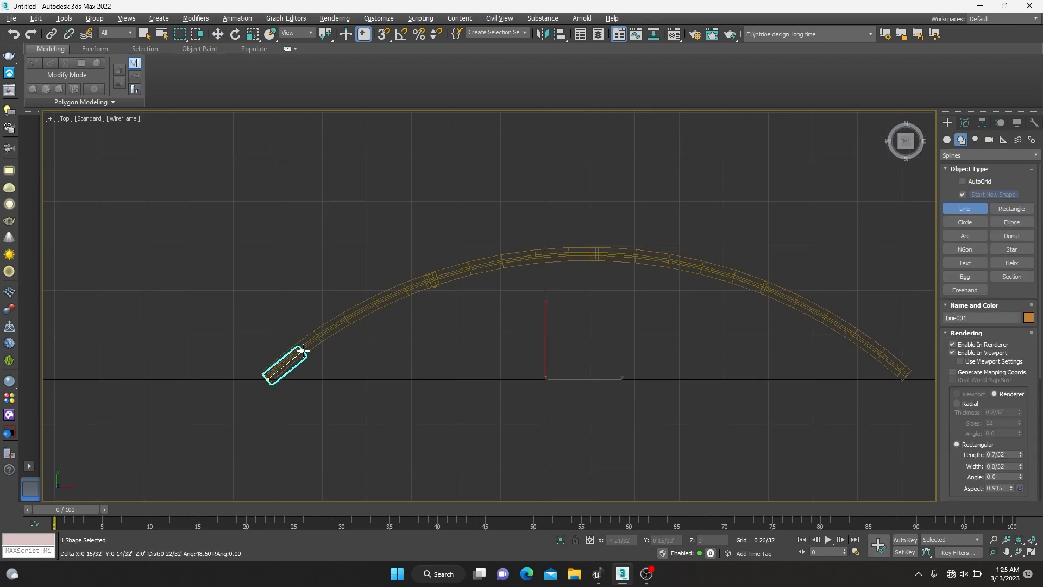
right_click(542, 448)
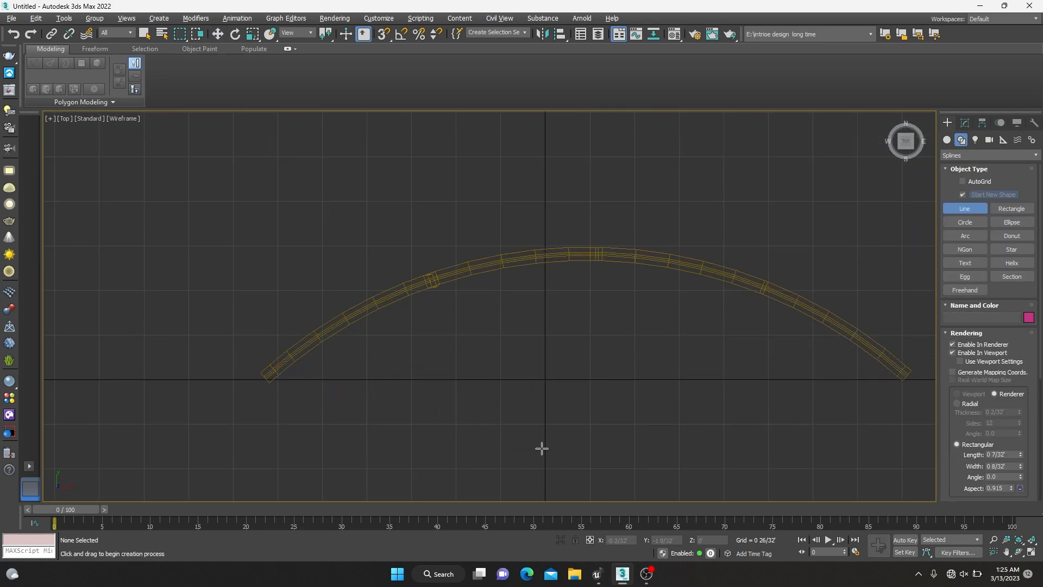
click(952, 353)
scroll(289, 368, up, 8)
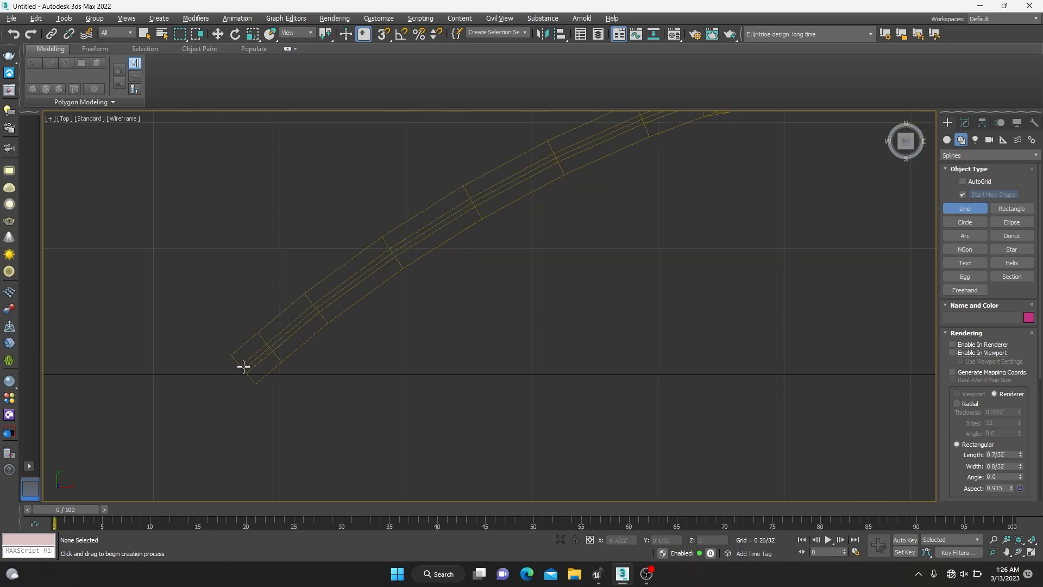
click(243, 368)
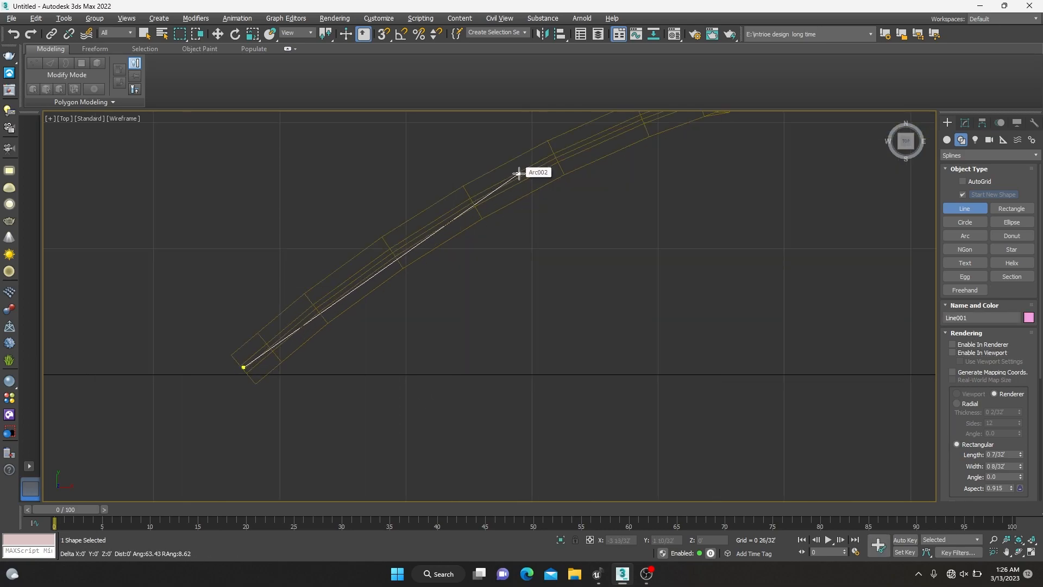
click(519, 174)
key(ctrl+z)
drag(345, 308, 936, 331)
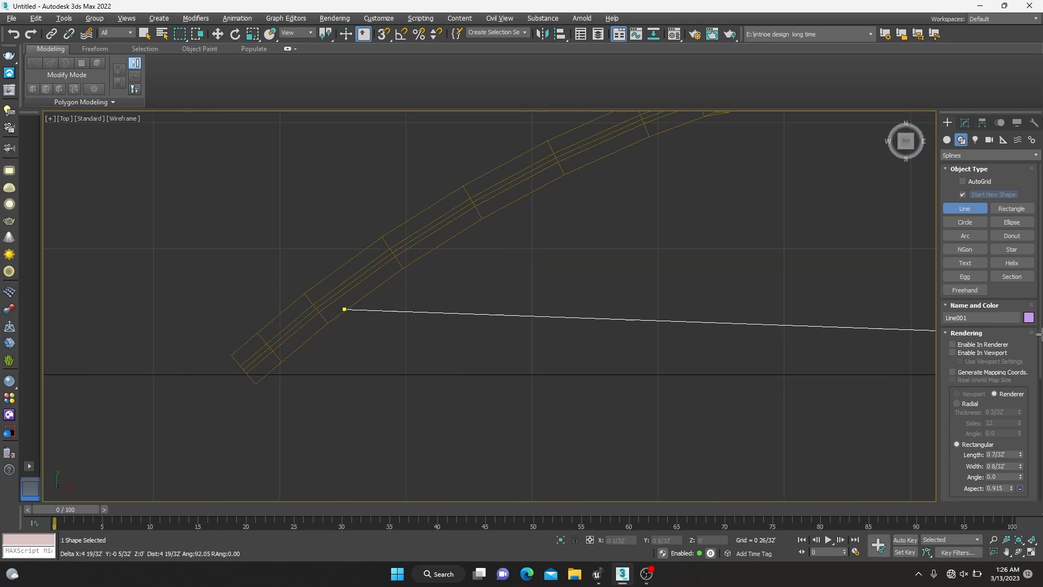
right_click(473, 443)
Trace the curved panel's centreline in the Top view with connected line points from its left end to its right end.
scroll(249, 358, up, 3)
click(237, 383)
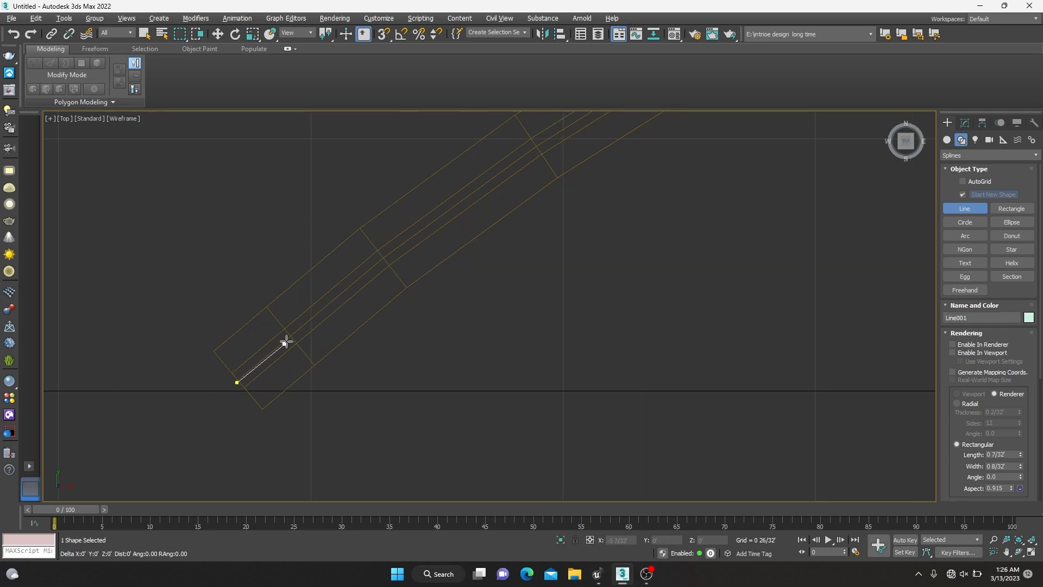
click(492, 176)
middle_drag(595, 163, 450, 449)
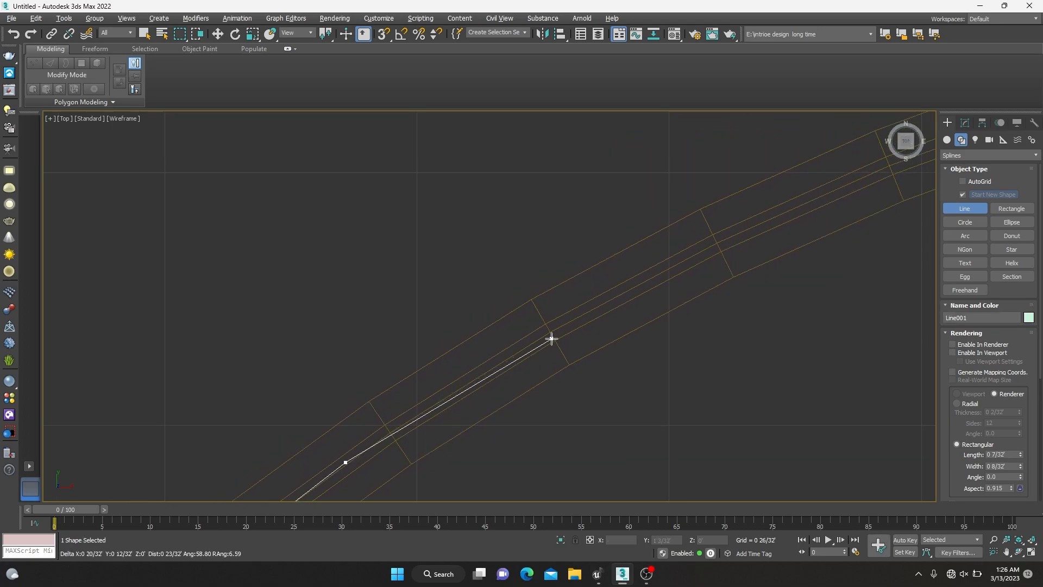
click(551, 336)
middle_drag(773, 270, 518, 388)
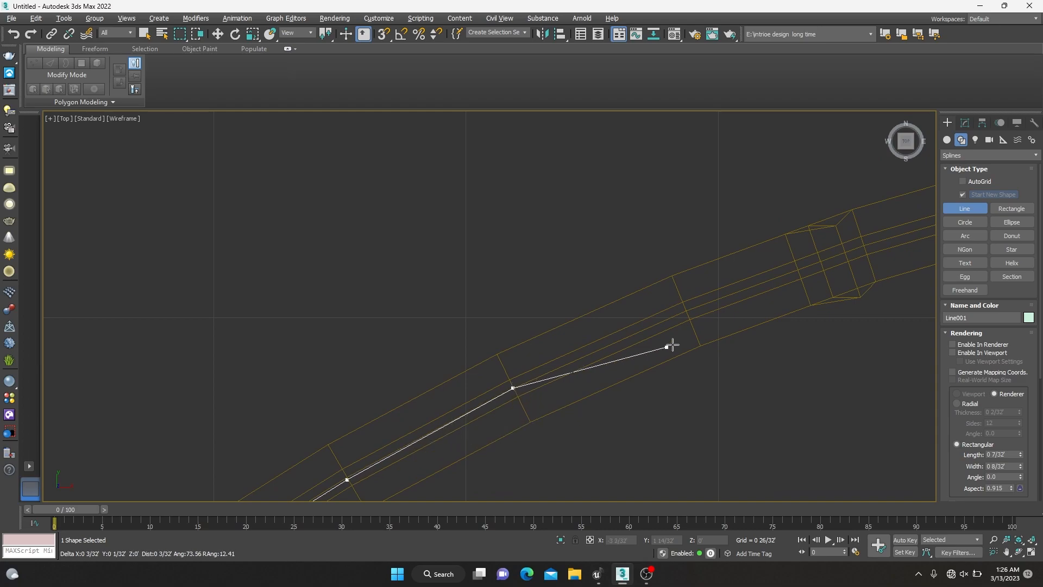
middle_drag(657, 348, 400, 426)
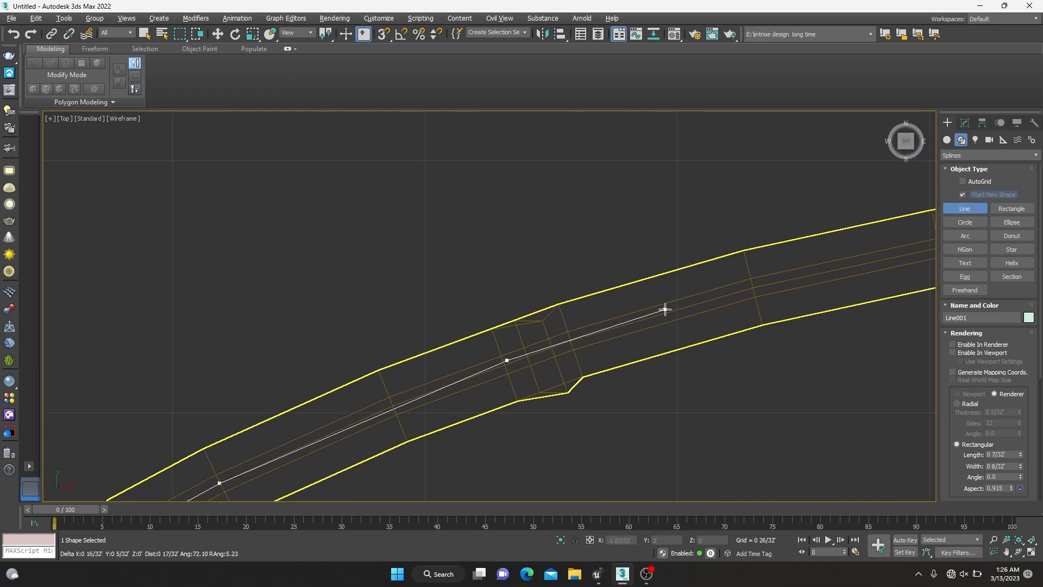
middle_drag(665, 309, 541, 345)
click(654, 335)
middle_drag(740, 331, 396, 405)
click(498, 377)
middle_drag(755, 367, 462, 396)
click(462, 396)
click(762, 415)
middle_drag(834, 421, 508, 314)
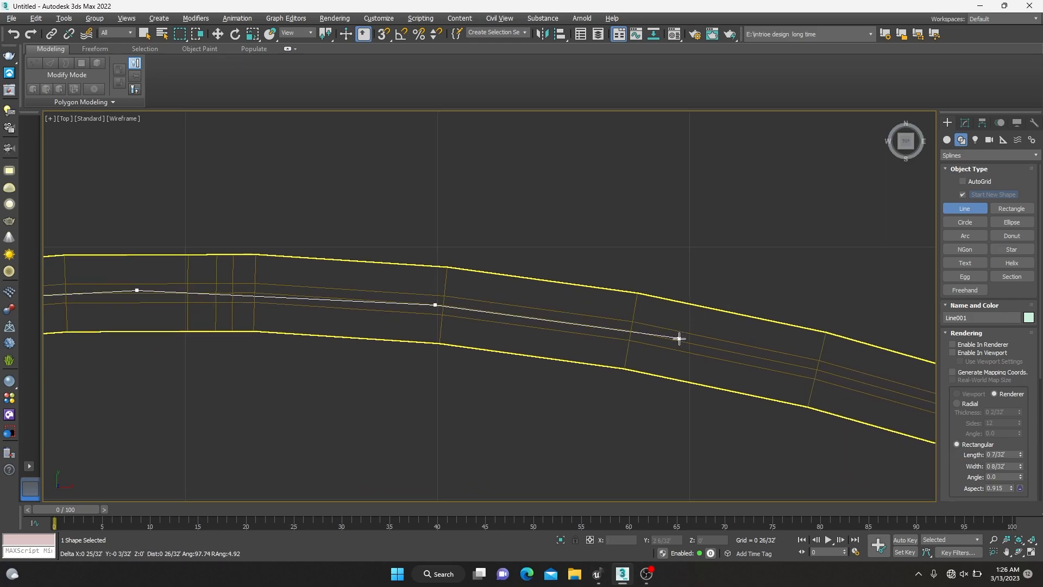
click(826, 372)
middle_drag(826, 373, 589, 328)
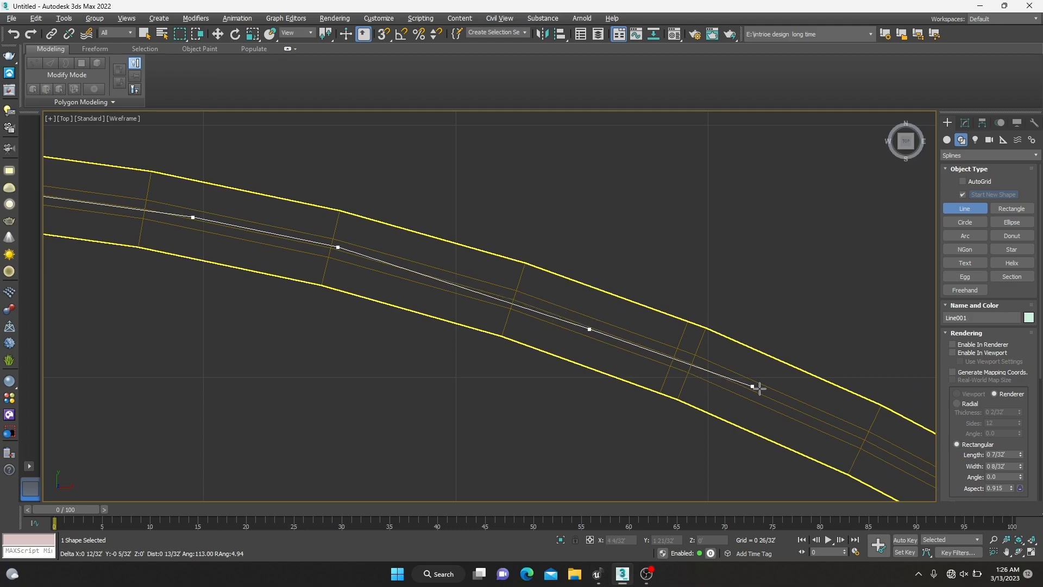
click(846, 427)
middle_drag(846, 426, 528, 309)
click(719, 407)
middle_drag(720, 408, 490, 199)
click(632, 305)
click(751, 409)
Add the straight sides and front edge of the floor outline and close the spline at its starting point.
scroll(766, 413, down, 8)
middle_drag(766, 424, 672, 318)
shift+click(697, 427)
click(445, 426)
scroll(445, 424, up, 6)
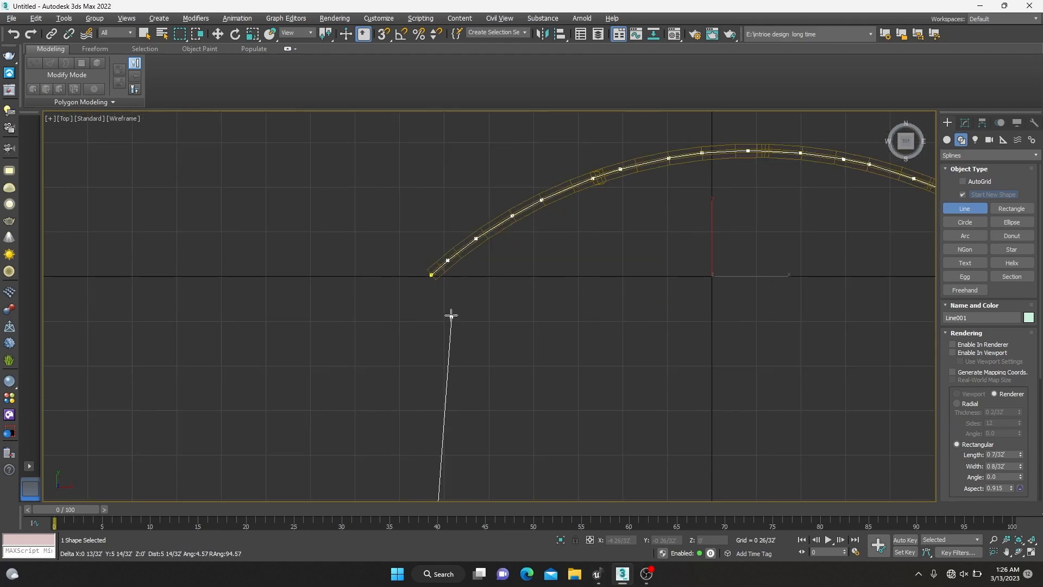
click(423, 256)
click(494, 300)
Apply an Extrude modifier to the closed floor outline and show it in the Perspective view.
scroll(494, 300, down, 4)
key(alt+w)
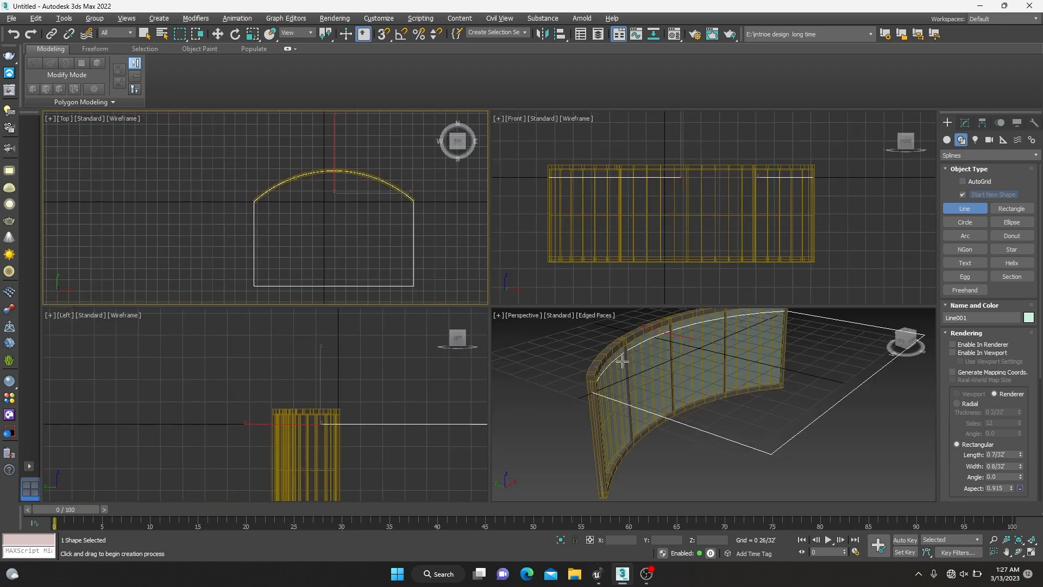
key(alt+w)
click(965, 123)
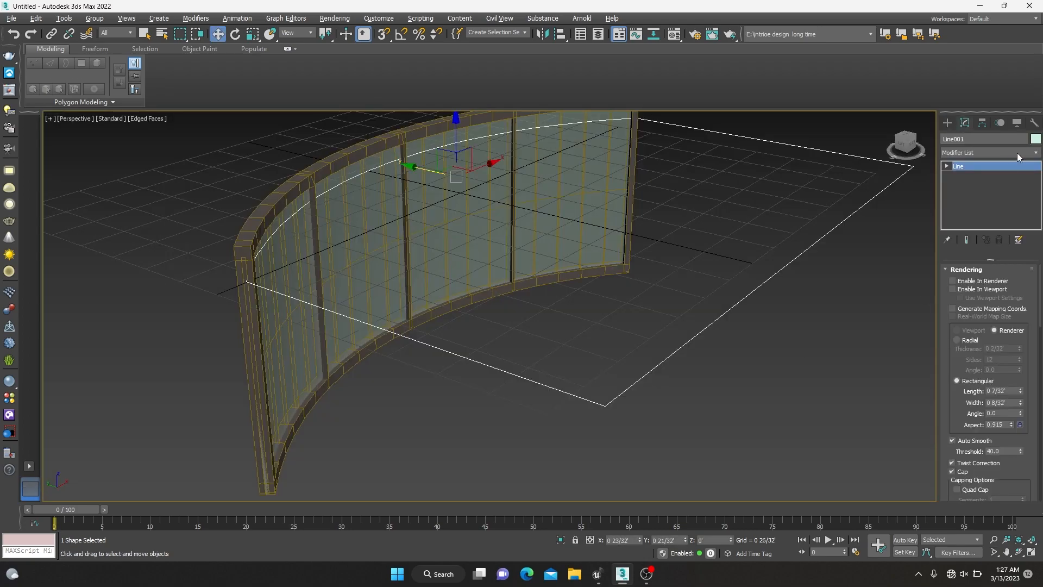
click(1019, 152)
scroll(1018, 152, down, 5)
scroll(1019, 155, down, 5)
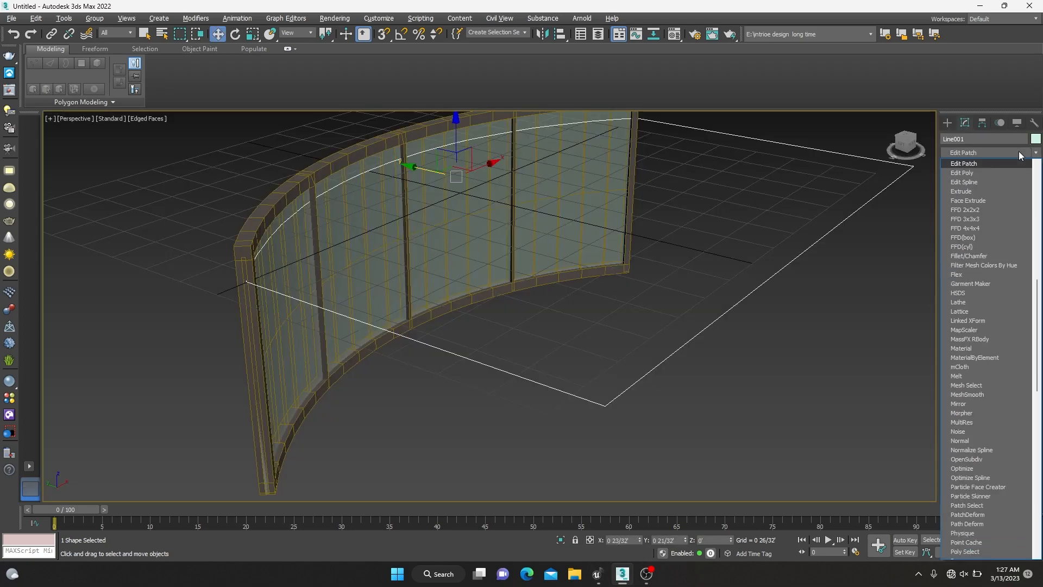
key(Return)
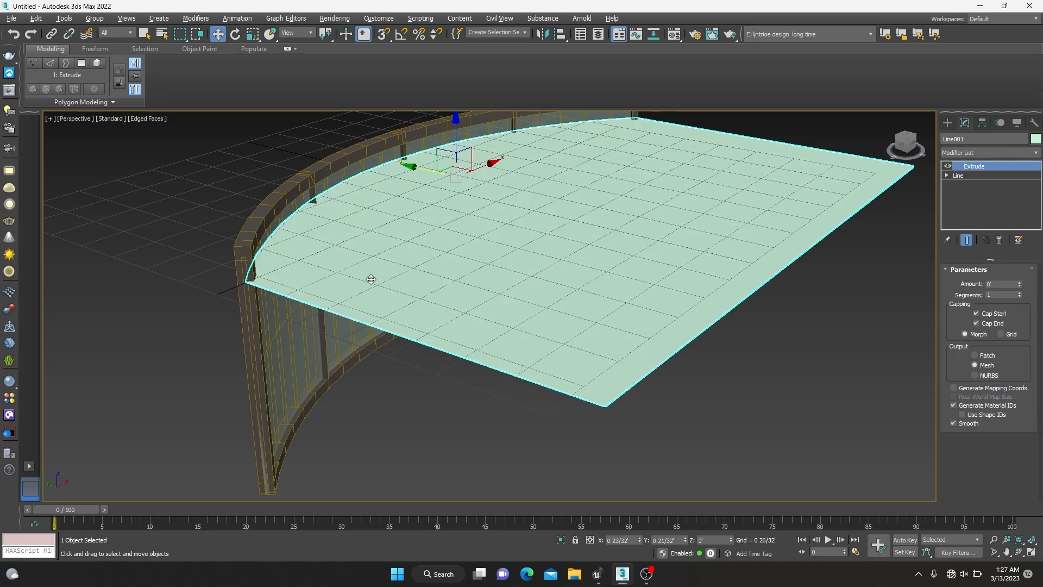
Assign a laminate flooring material from the V-Ray library's Wood & Laminate category to the floor.
click(9, 398)
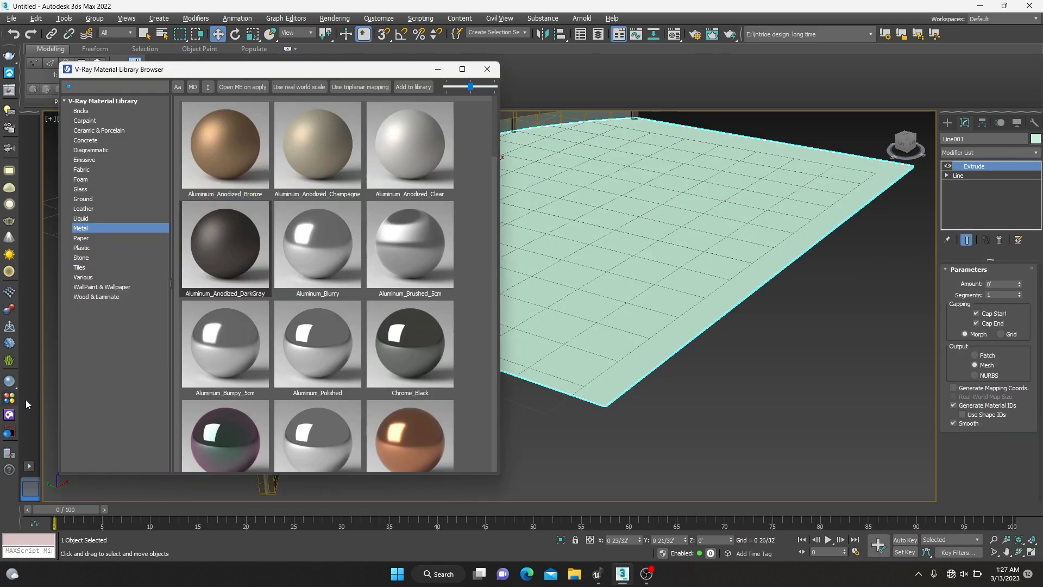
click(93, 298)
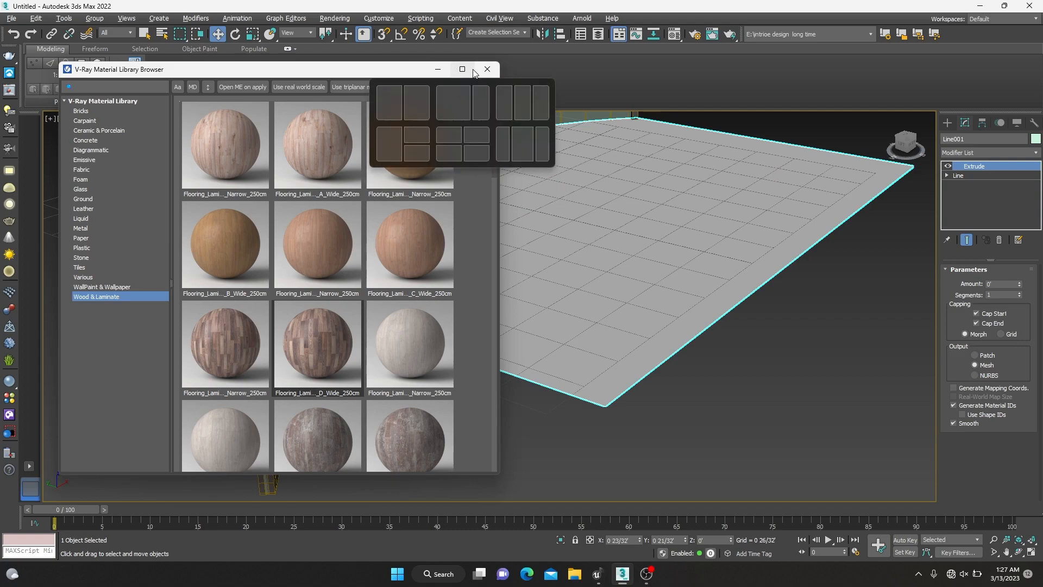
click(487, 70)
Add a UVW Map modifier with Box mapping to the floor, open its gizmo level, and return to the modifier's top level.
click(1034, 154)
key(u)
key(u)
key(u)
key(u)
key(u)
key(u)
key(Return)
click(968, 331)
click(977, 175)
key(q)
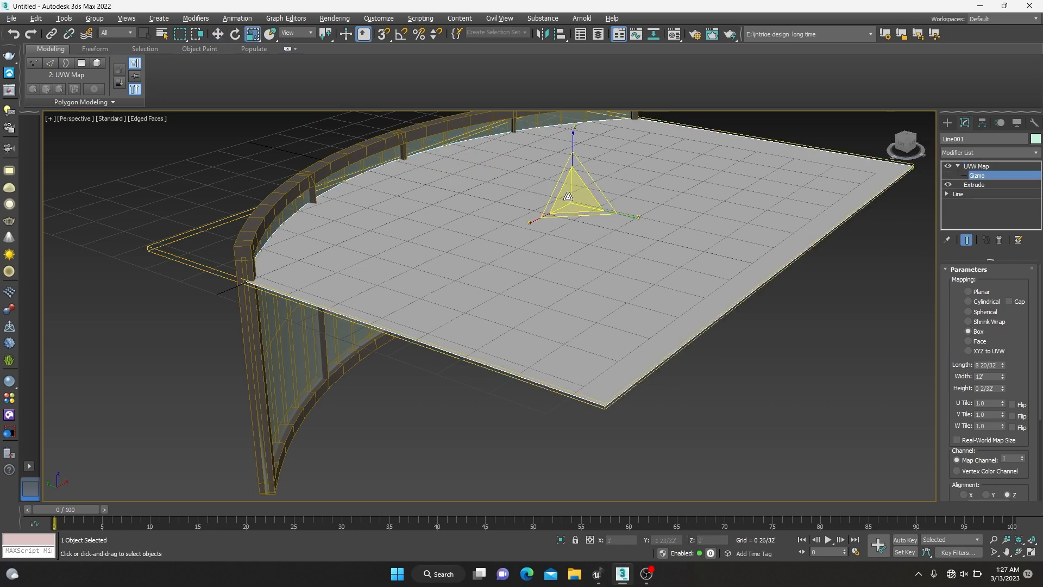
click(975, 167)
Move the floor down to the level of the bottom rail and clear the selection.
key(w)
drag(482, 282, 472, 304)
click(740, 217)
scroll(740, 218, down, 4)
alt+middle_drag(740, 217, 608, 242)
Draw a closed rectangular line in the Left view from the panel's end to the floor's outer edge, spanning the panel's height.
key(alt+w)
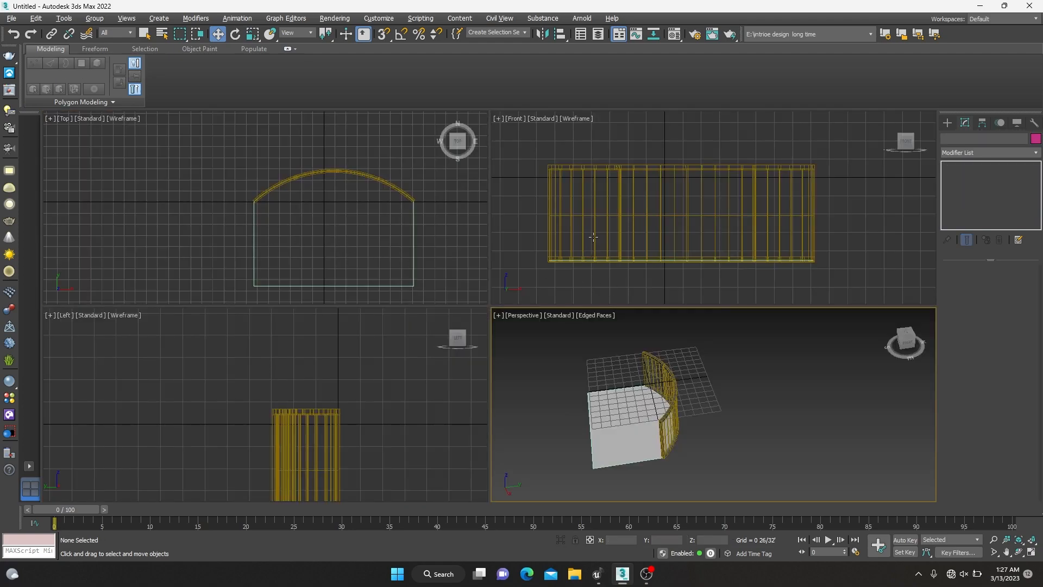
key(alt+w)
middle_drag(440, 422, 312, 331)
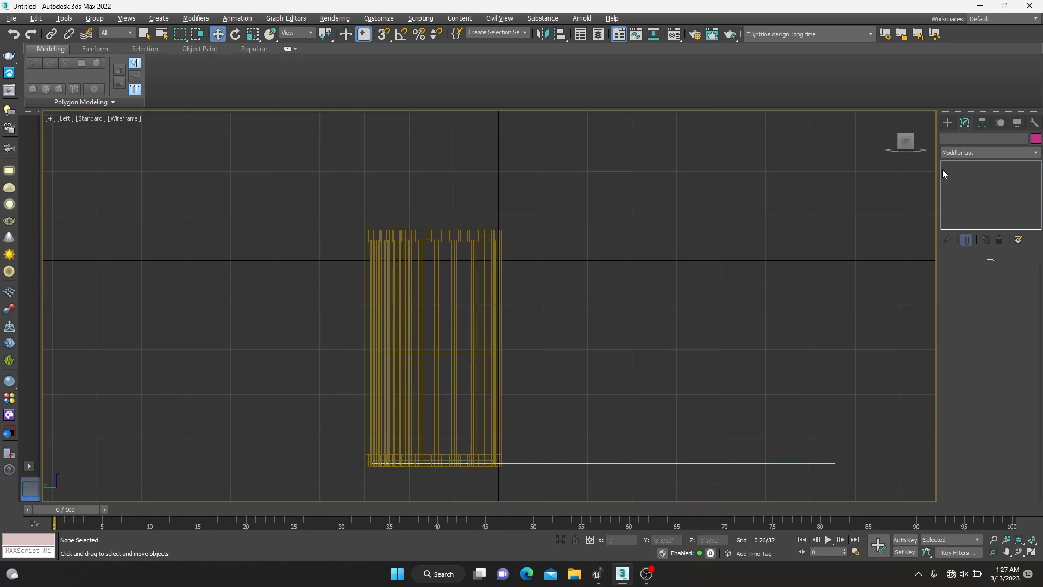
click(948, 123)
click(965, 209)
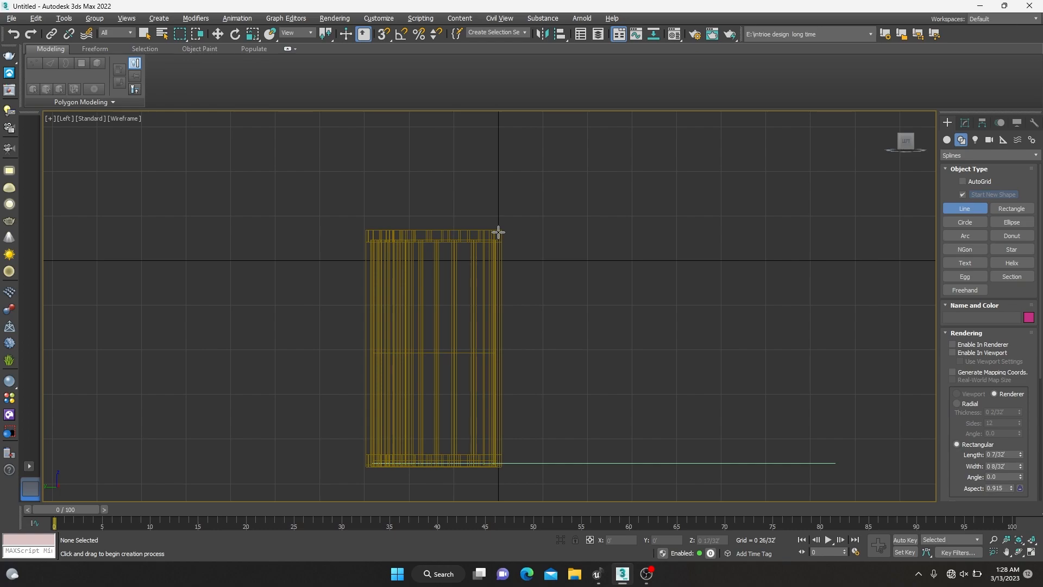
click(499, 232)
middle_drag(766, 247, 664, 232)
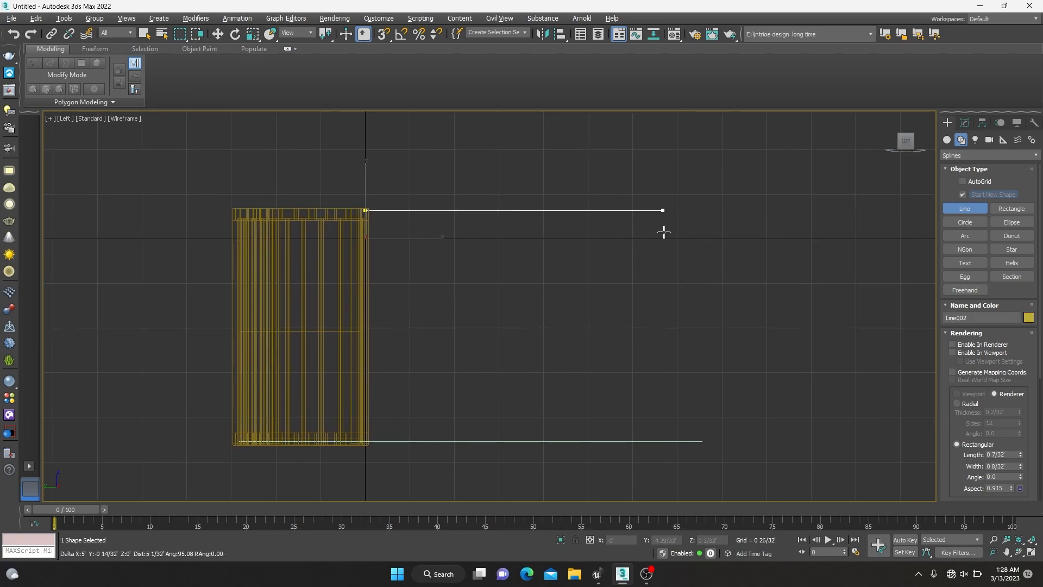
click(707, 223)
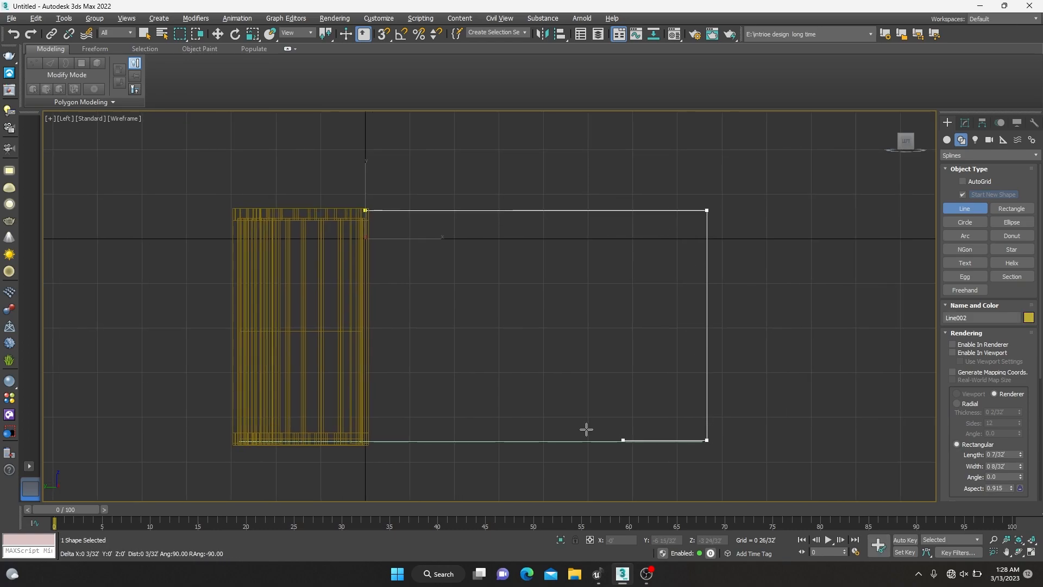
click(370, 439)
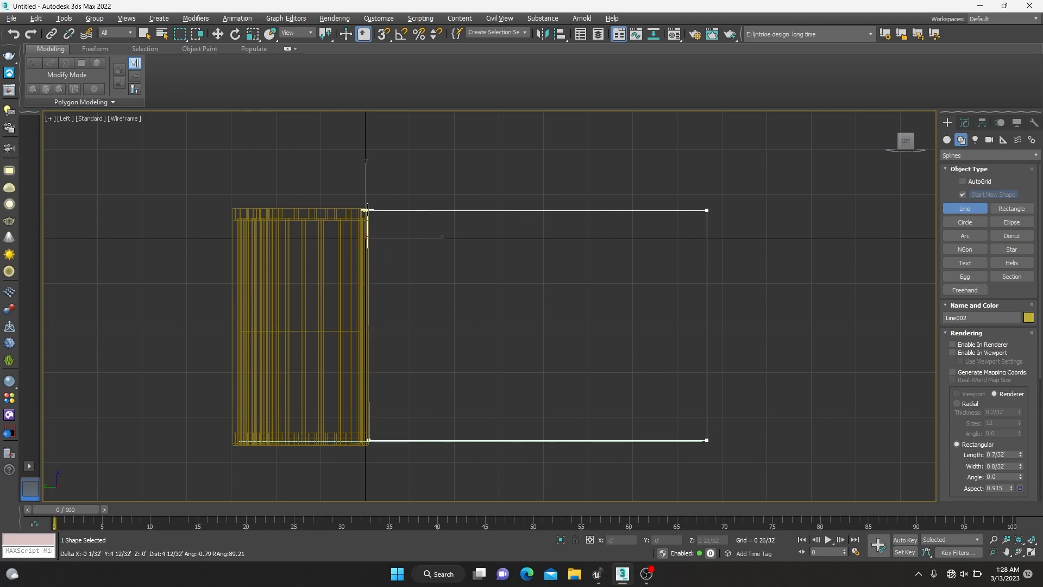
click(365, 210)
click(499, 295)
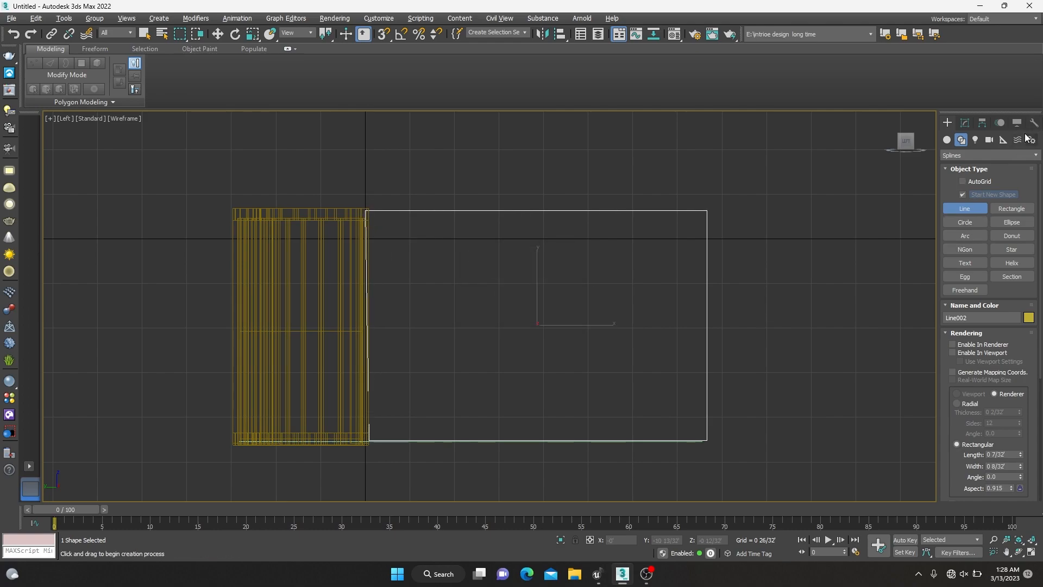
Apply an Extrude modifier to the rectangular side wall outline.
click(965, 123)
click(1022, 155)
key(e)
key(e)
key(e)
key(e)
key(e)
key(Return)
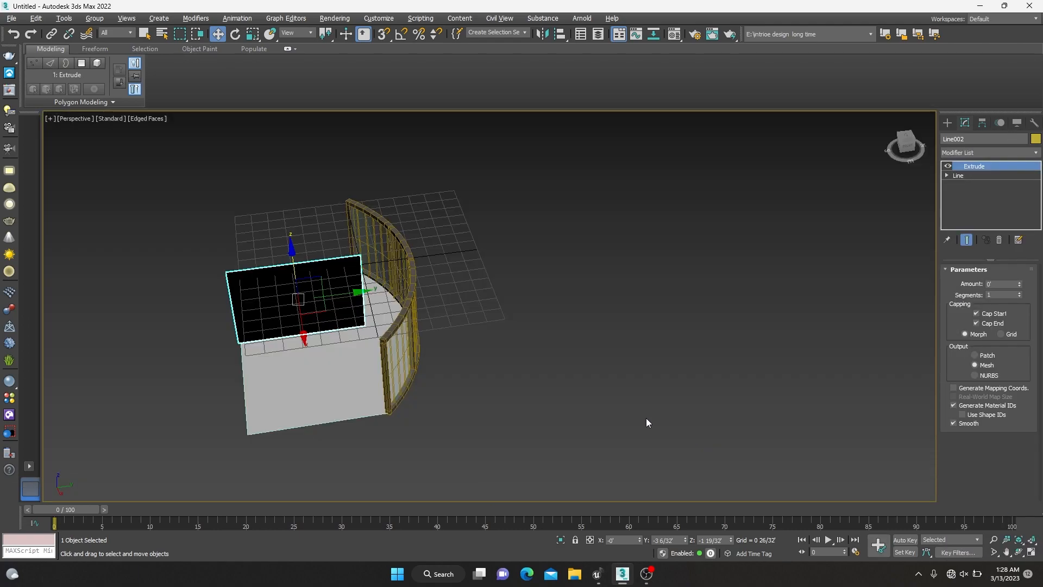
Move the side wall along X to the panel's right end at about 6 26/32' and set its extrusion amount to 0 8/32'.
alt+middle_drag(647, 421, 378, 322)
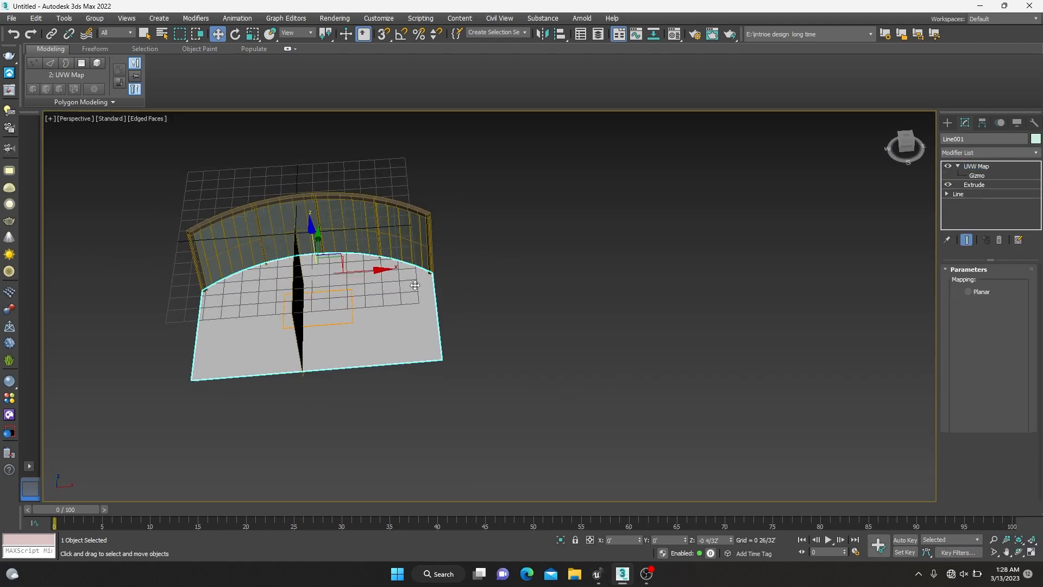
click(299, 304)
drag(358, 300, 498, 312)
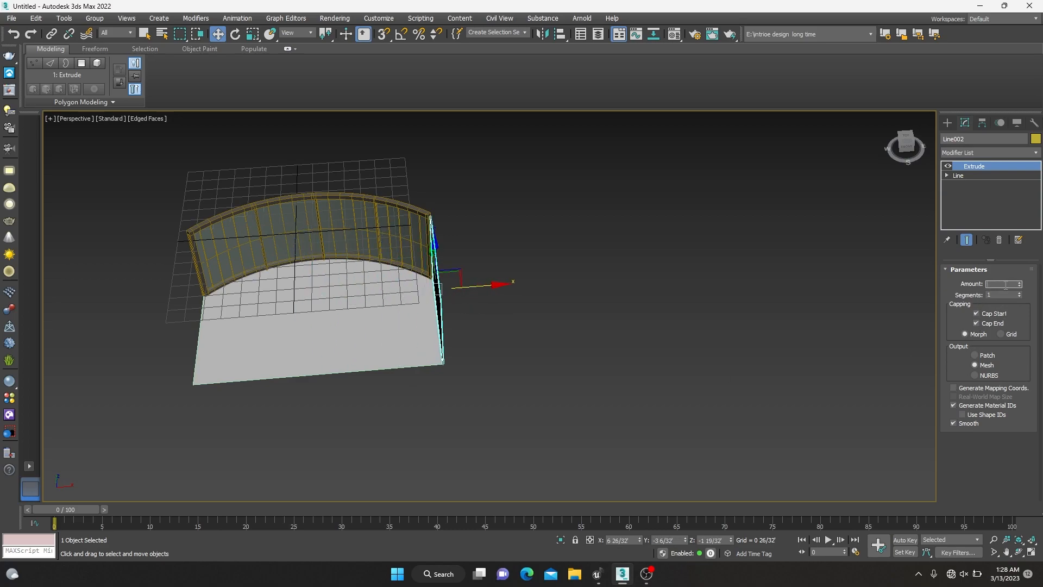
key(Return)
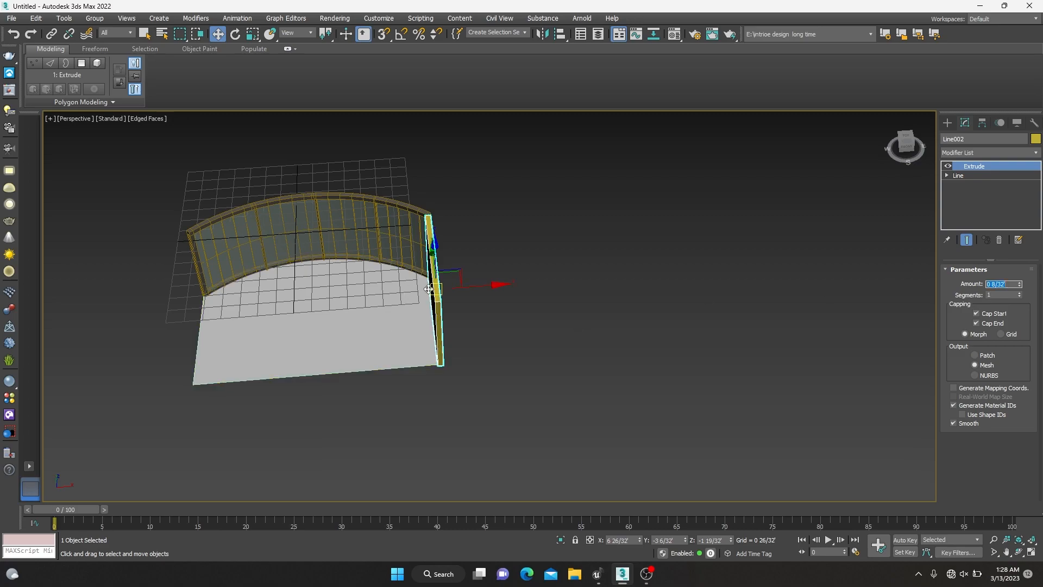
Clone the side wall along X to the panel's opposite end and adjust the copy to about -4 31/32'.
scroll(413, 356, up, 5)
scroll(424, 363, down, 5)
middle_drag(424, 363, 648, 402)
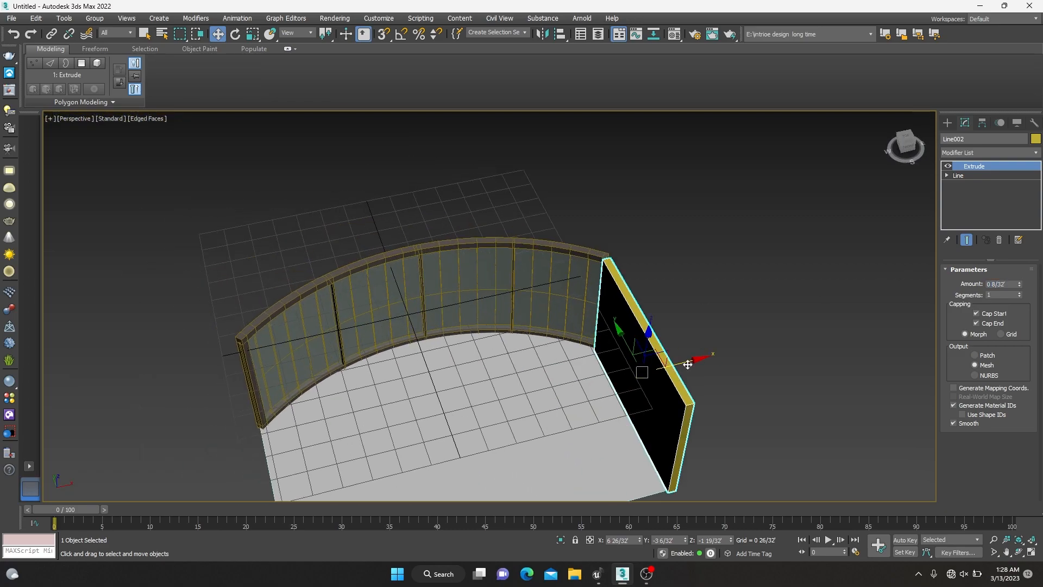
shift+drag(690, 360, 321, 439)
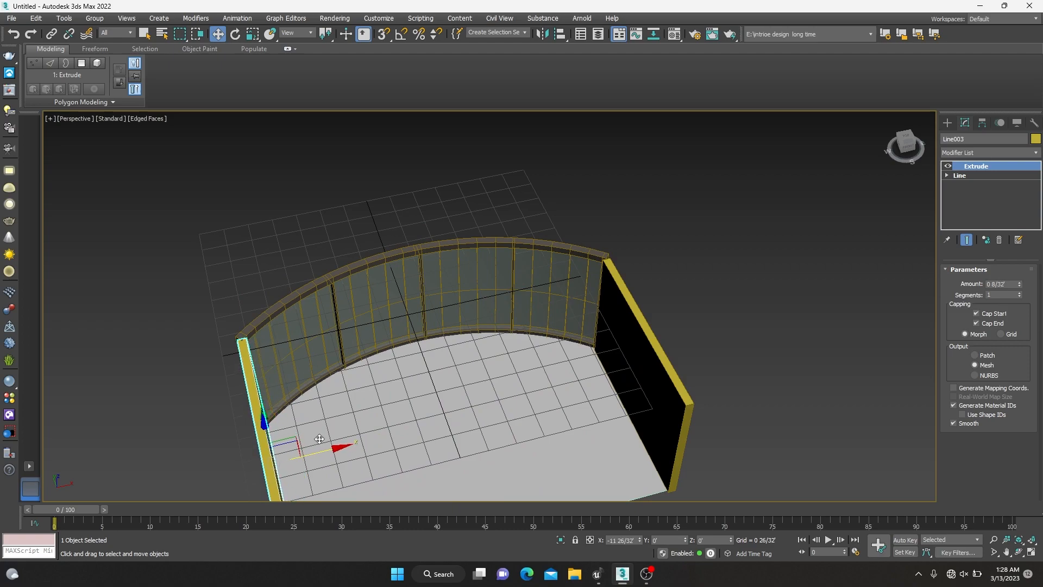
click(526, 336)
mouse_move(299, 439)
alt+middle_down()
mouse_move(410, 370)
mouse_move(417, 354)
mouse_move(416, 365)
alt+middle_up()
drag(231, 465, 226, 465)
Convert the floor with its UVW Map and Extrude modifiers to an Editable Poly.
scroll(435, 416, down, 5)
alt+middle_drag(456, 413, 374, 433)
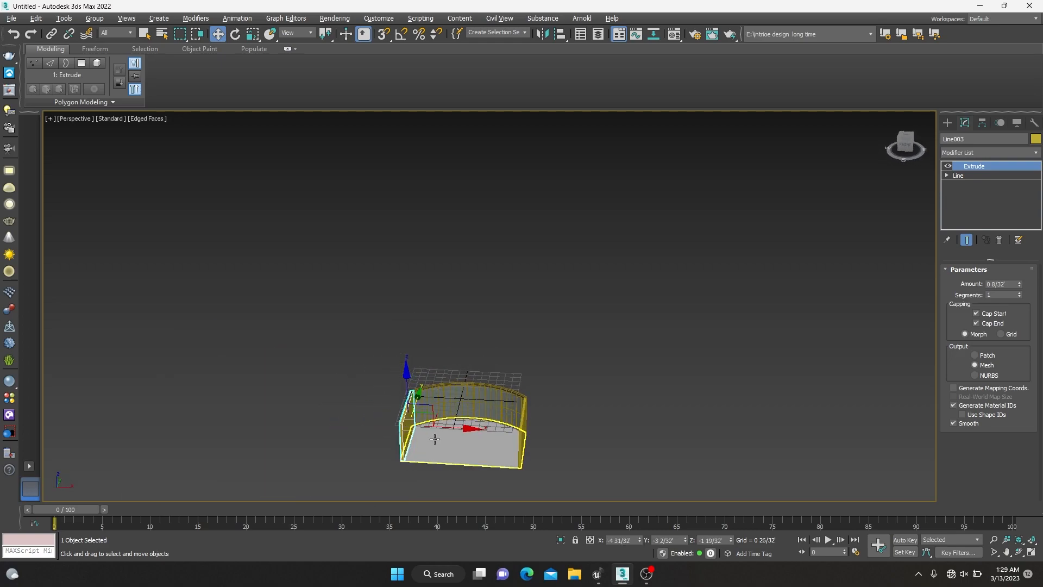
click(525, 441)
click(467, 453)
right_click(462, 385)
mouse_move(563, 503)
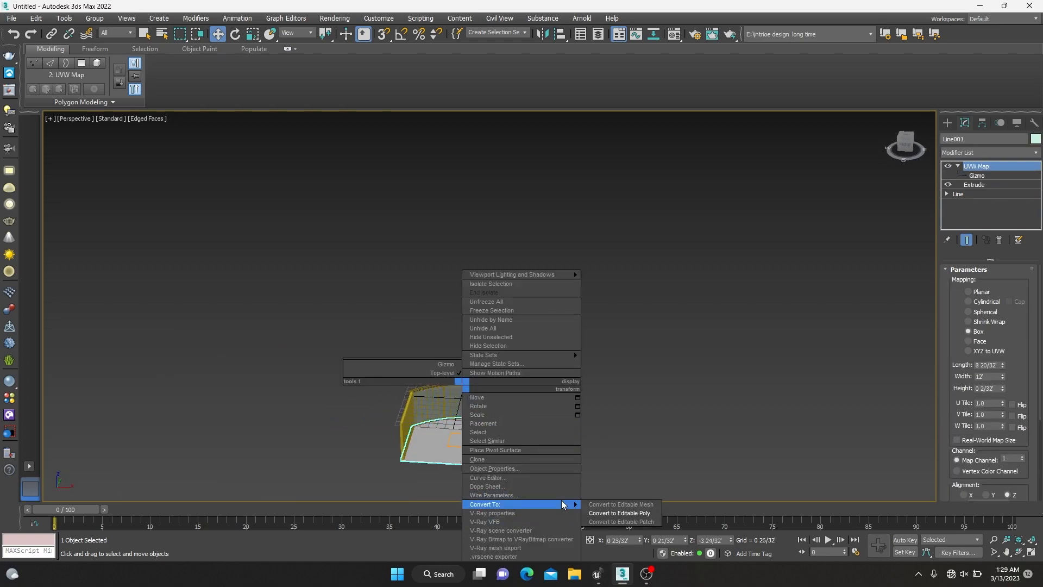
click(620, 513)
click(553, 428)
click(489, 387)
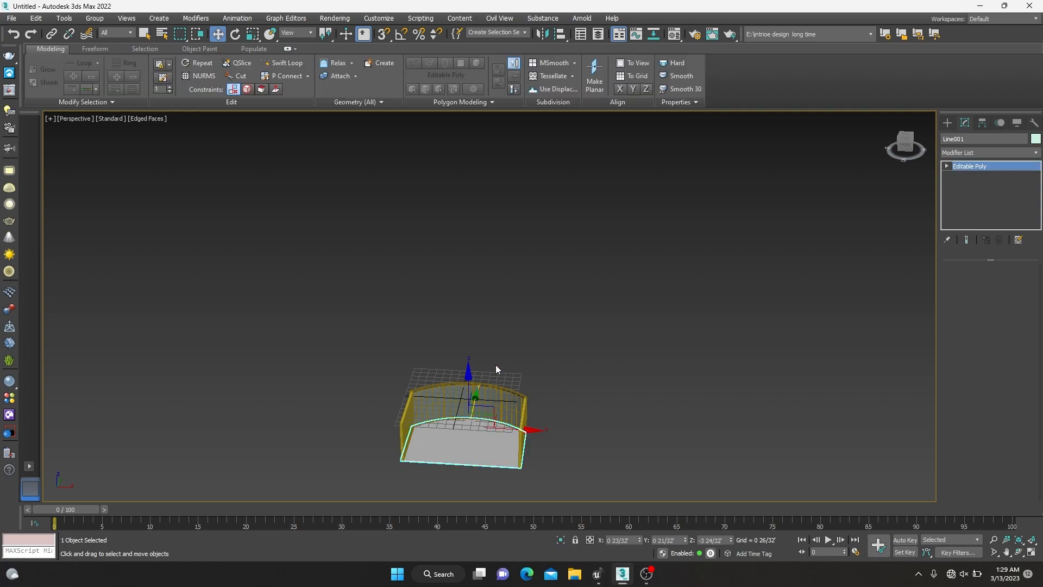
click(284, 63)
scroll(535, 368, up, 8)
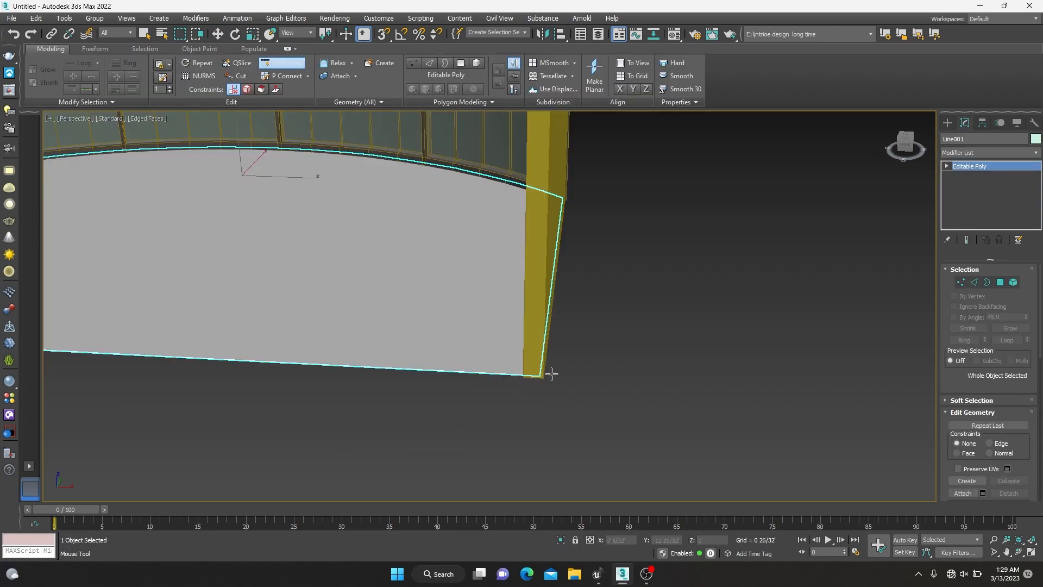
click(281, 65)
scroll(609, 296, down, 8)
Clone the side wall along X to the middle of the floor.
alt+middle_drag(614, 305, 589, 316)
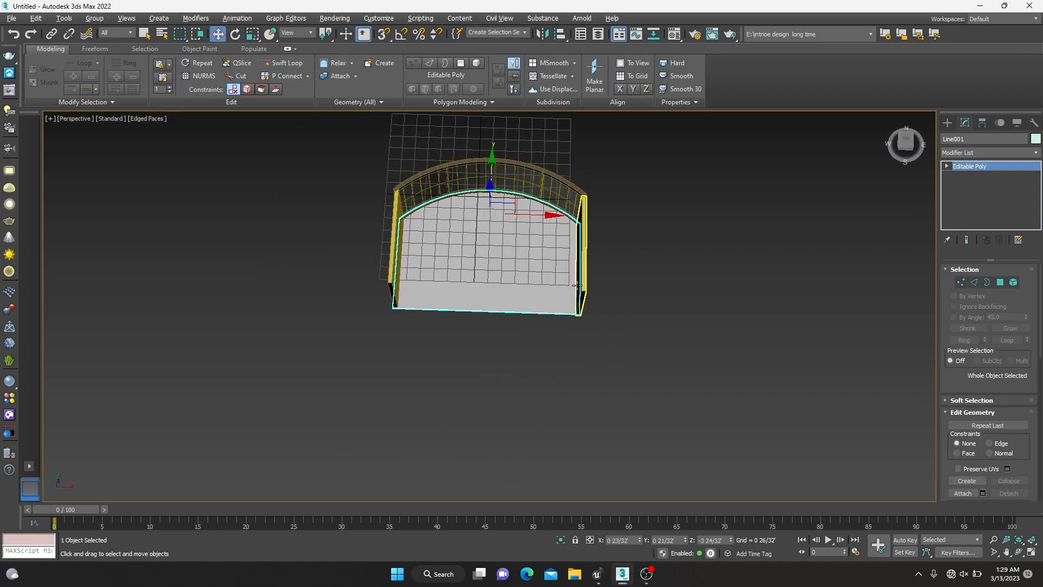
click(583, 257)
shift+drag(625, 257, 542, 259)
click(526, 329)
Try to rotate the cloned wall freely about its vertical axis, and undo the rotation.
key(e)
drag(492, 304, 415, 256)
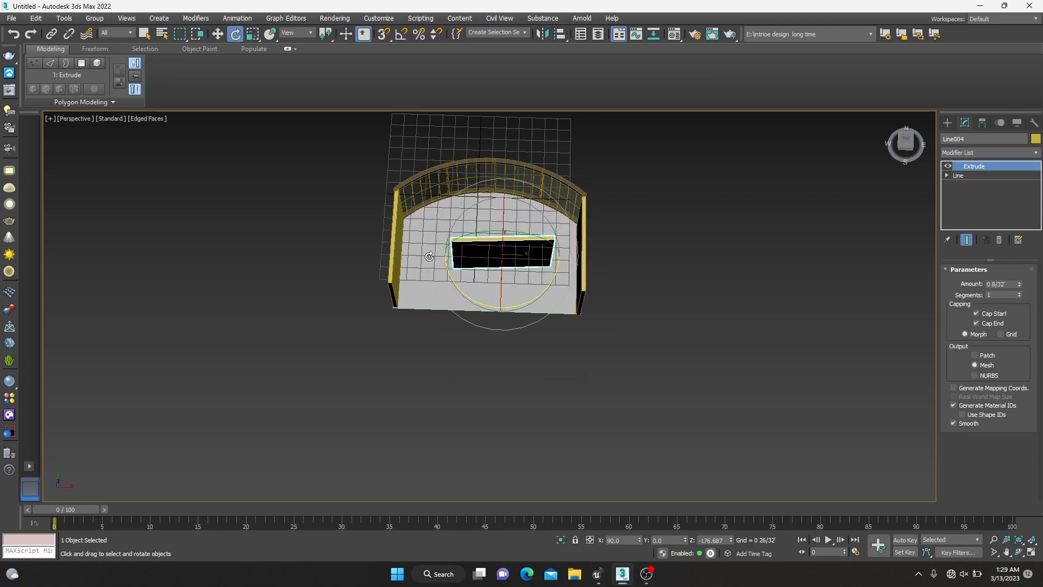
key(ctrl+z)
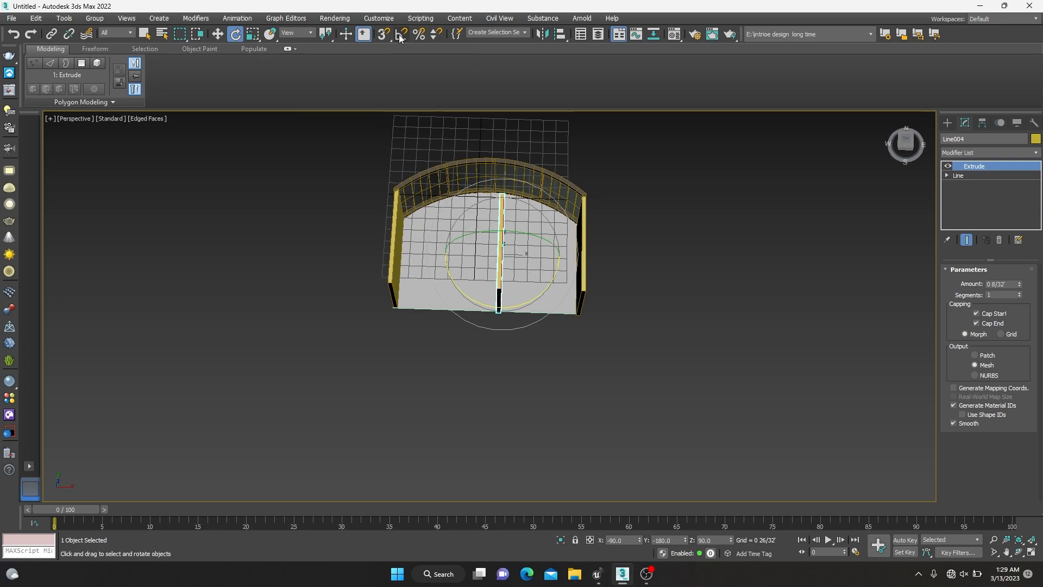
Turn on angle snapping and rotate the cloned wall parallel to the floor's straight edge.
right_click(401, 34)
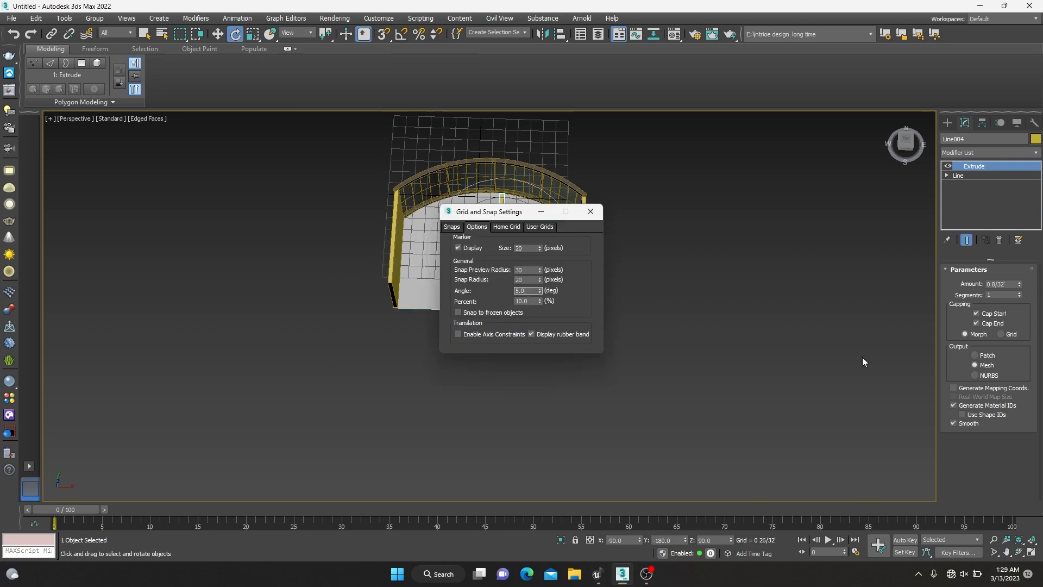
click(598, 208)
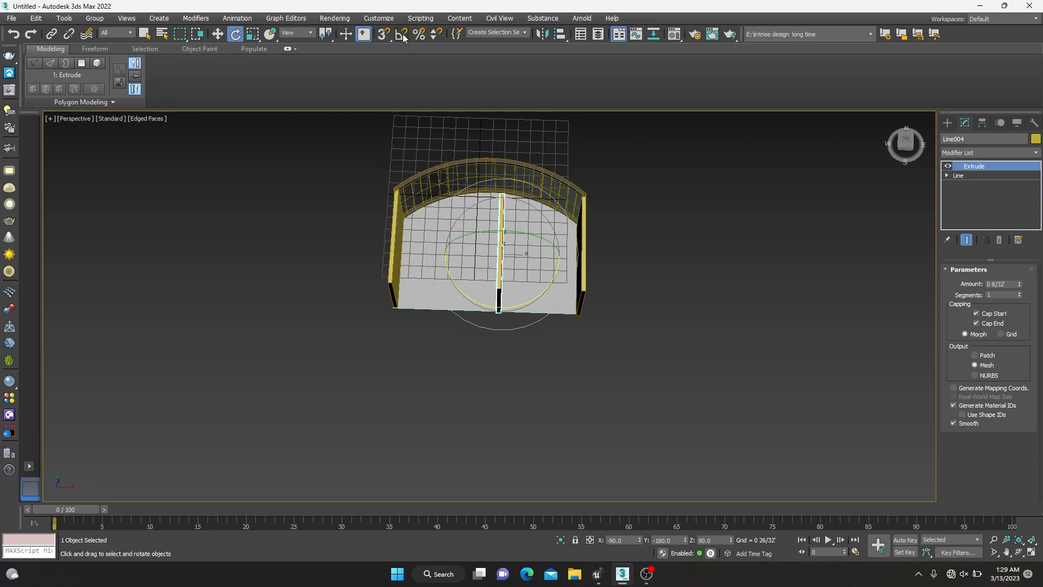
drag(500, 382, 509, 251)
Move the cloned wall to the floor's straight edge and scale it along X to about 184.5 so it spans both side walls.
key(w)
key(r)
mouse_move(566, 315)
mouse_down()
mouse_move(582, 303)
mouse_move(585, 311)
mouse_move(553, 303)
mouse_up()
key(w)
key(r)
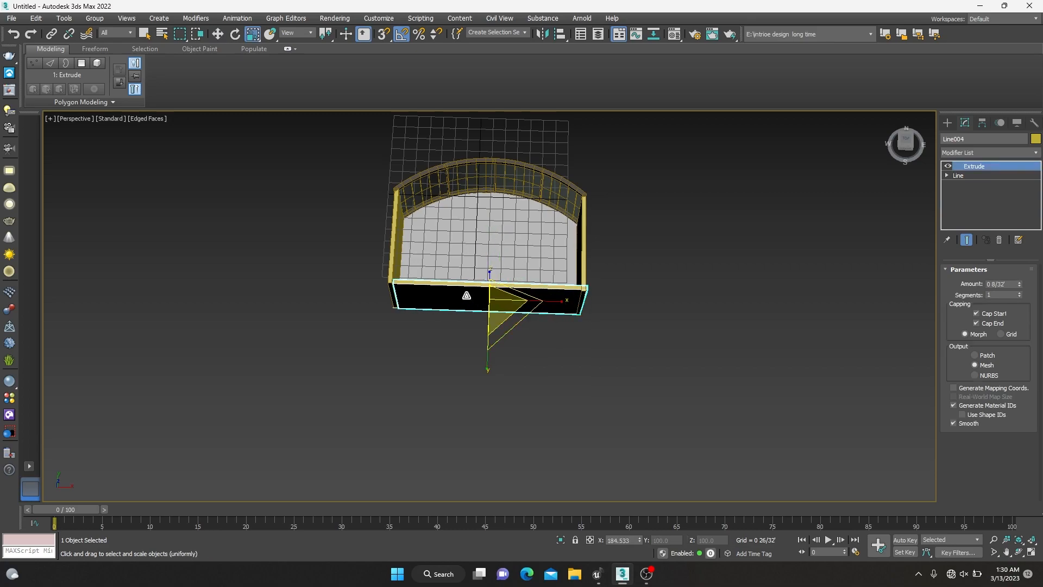
scroll(565, 375, up, 5)
key(w)
drag(558, 388, 546, 384)
click(811, 393)
Select the two side walls and the straight wall, and assign a white material to the whole selection.
scroll(794, 392, down, 5)
alt+middle_drag(761, 392, 719, 414)
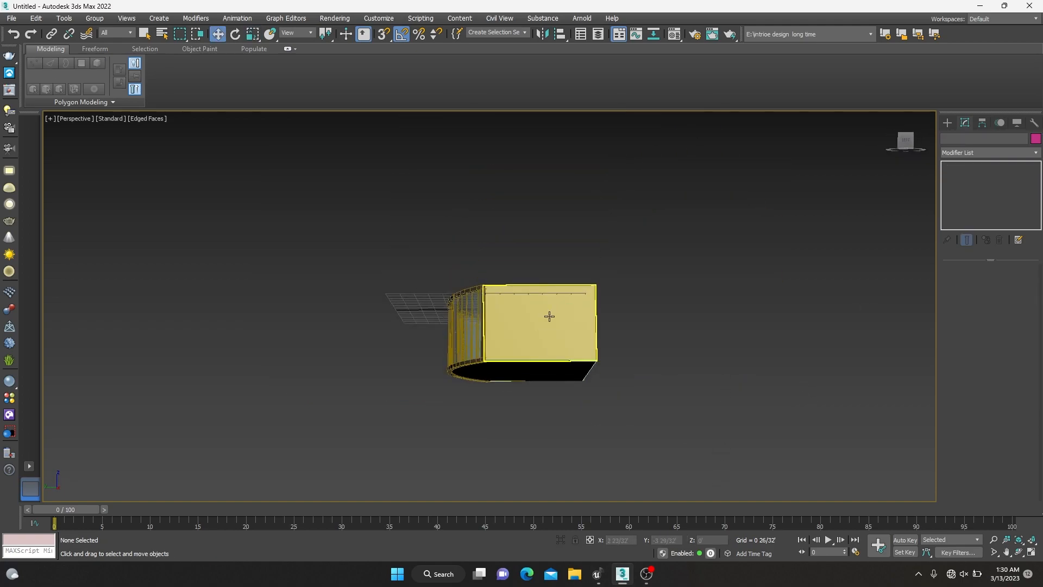
click(550, 316)
alt+middle_drag(625, 348, 637, 418)
ctrl+click(583, 204)
ctrl+click(546, 132)
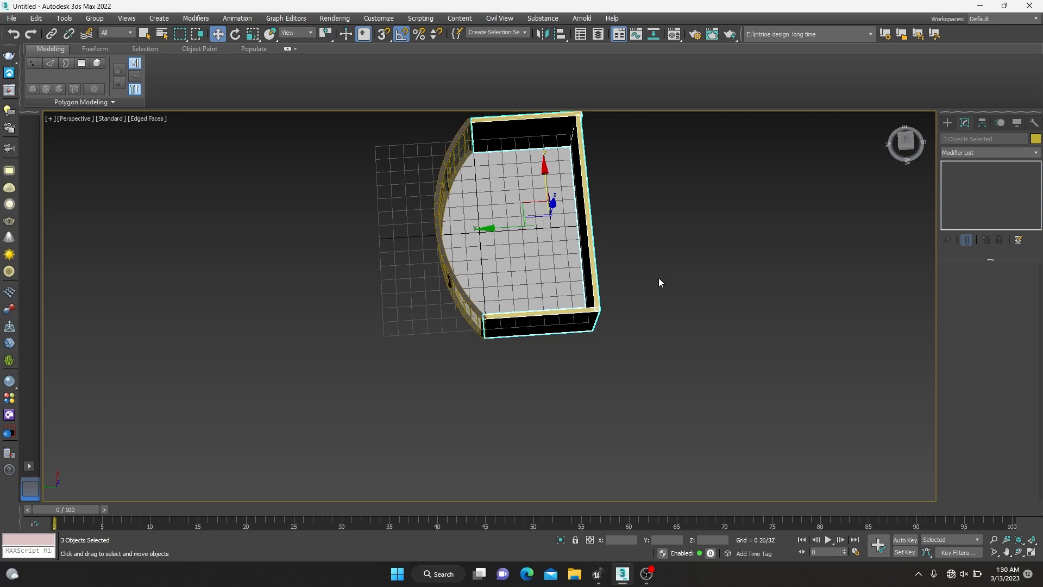
key(m)
ctrl+click(527, 314)
drag(526, 308, 529, 326)
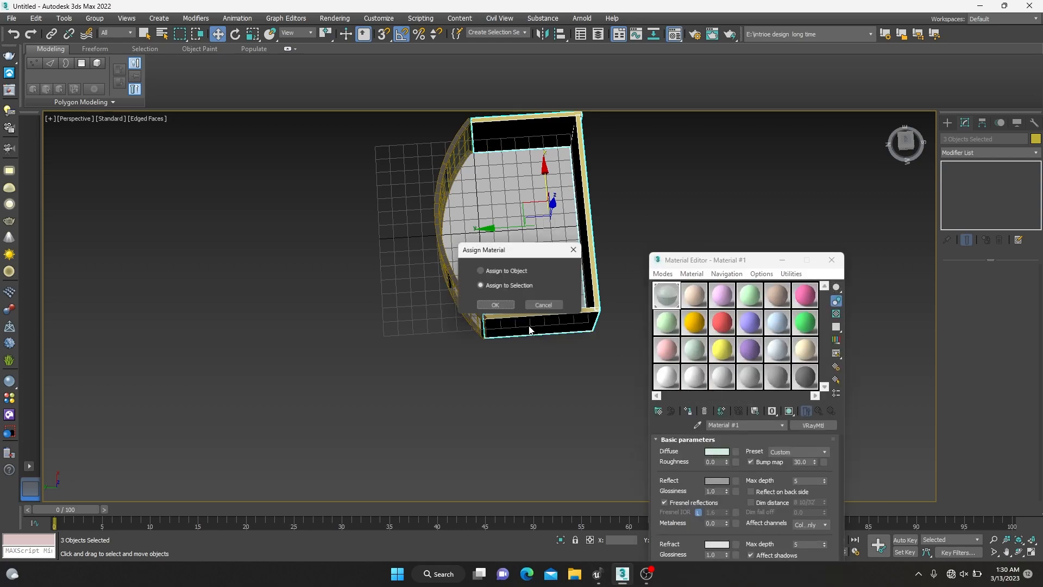
click(494, 308)
click(833, 257)
click(689, 321)
alt+middle_drag(686, 325, 505, 272)
middle_drag(506, 272, 516, 462)
alt+middle_drag(516, 462, 544, 411)
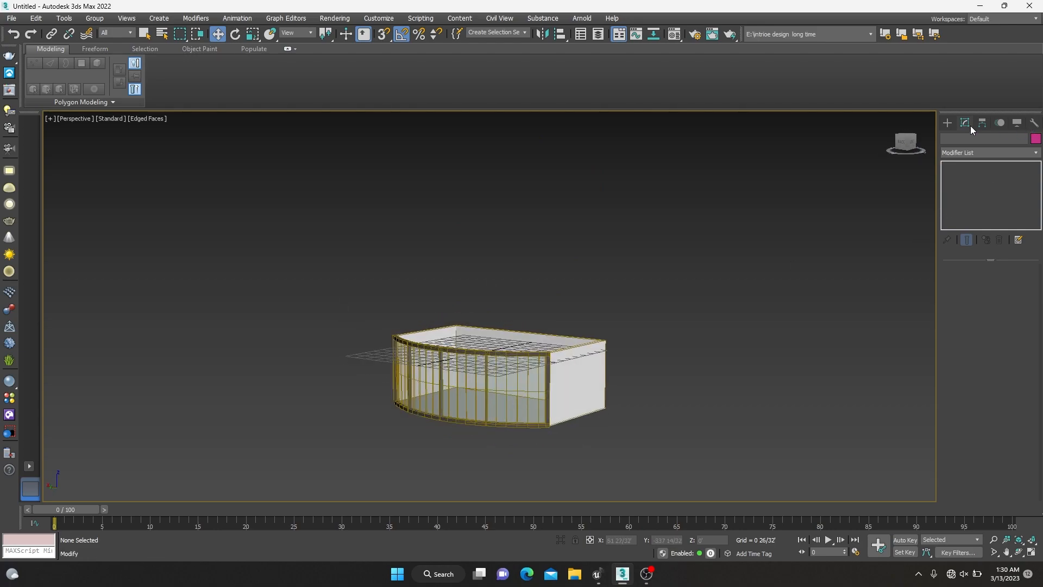
click(947, 123)
drag(871, 553, 875, 552)
drag(484, 330, 482, 264)
click(676, 347)
key(alt+w)
key(alt+w)
scroll(502, 262, down, 5)
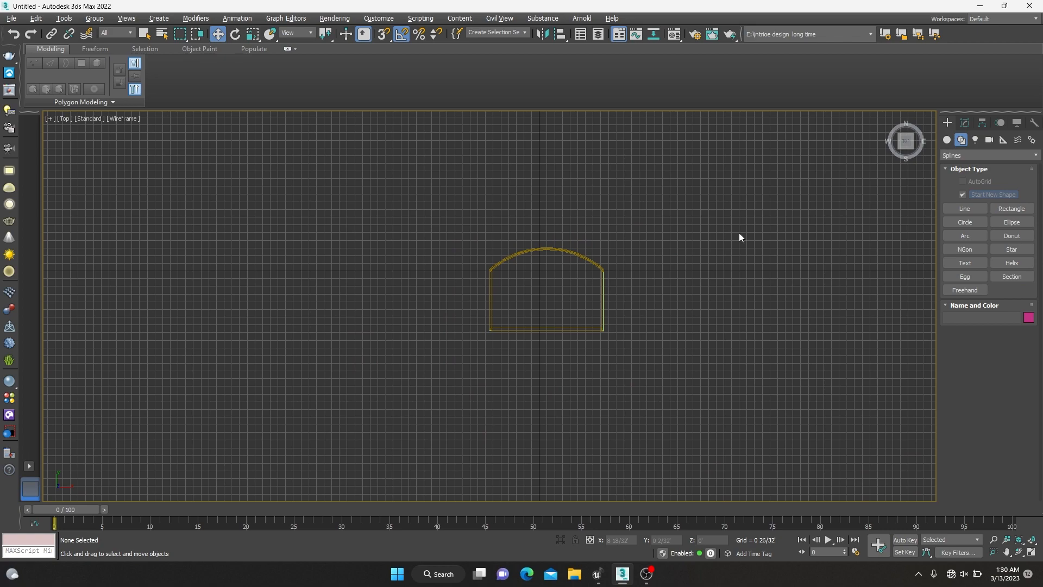
key(alt+w)
key(alt+w)
scroll(596, 326, up, 3)
key(alt+w)
key(alt+w)
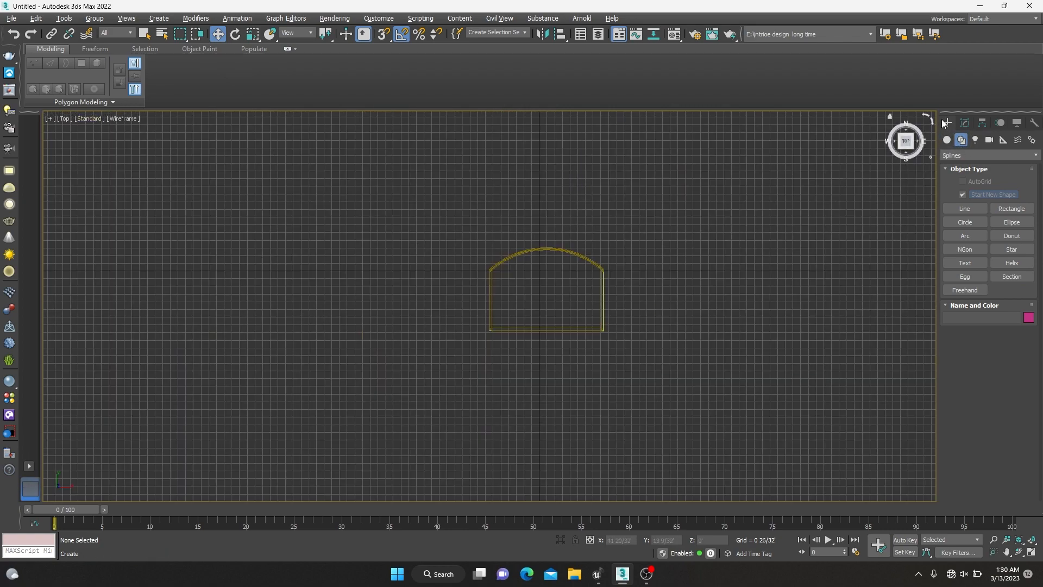
Create a plane VRayLight in the Top view covering the whole model and raise it along Z to about 30 13/32'.
click(976, 140)
click(964, 194)
scroll(704, 267, down, 3)
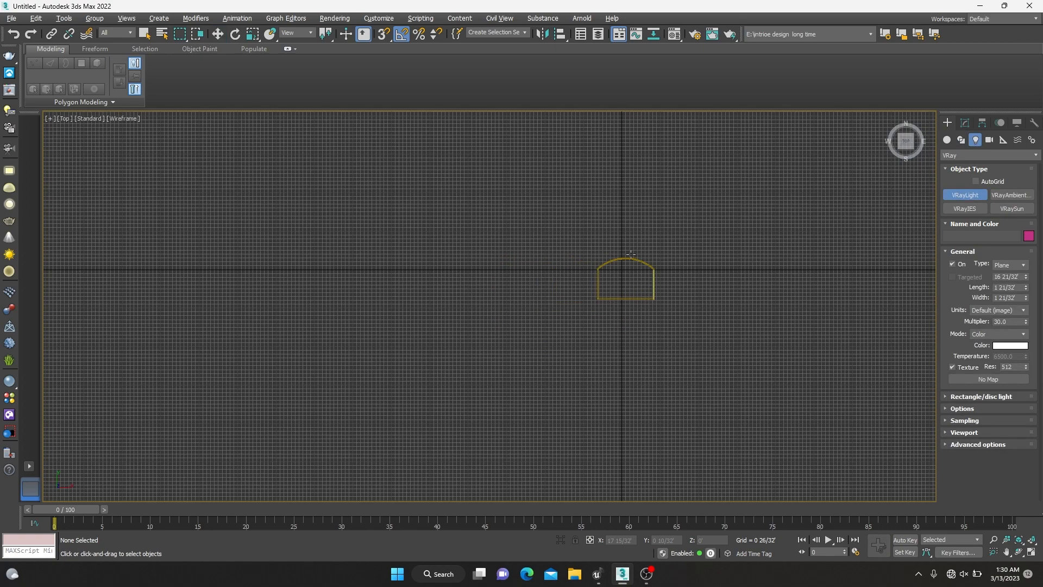
drag(503, 199, 722, 325)
key(alt+w)
key(alt+w)
key(w)
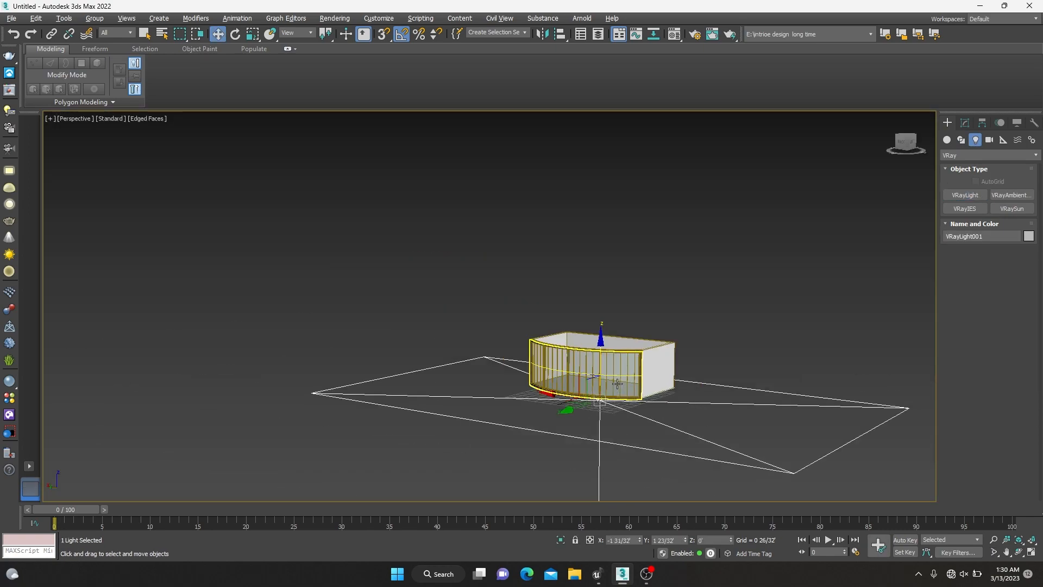
drag(600, 347, 602, 117)
alt+middle_drag(634, 228, 667, 171)
Create a VRaySun in the Left view, from high outside the curved panel down to its base, with a VRaySky environment map.
key(alt+w)
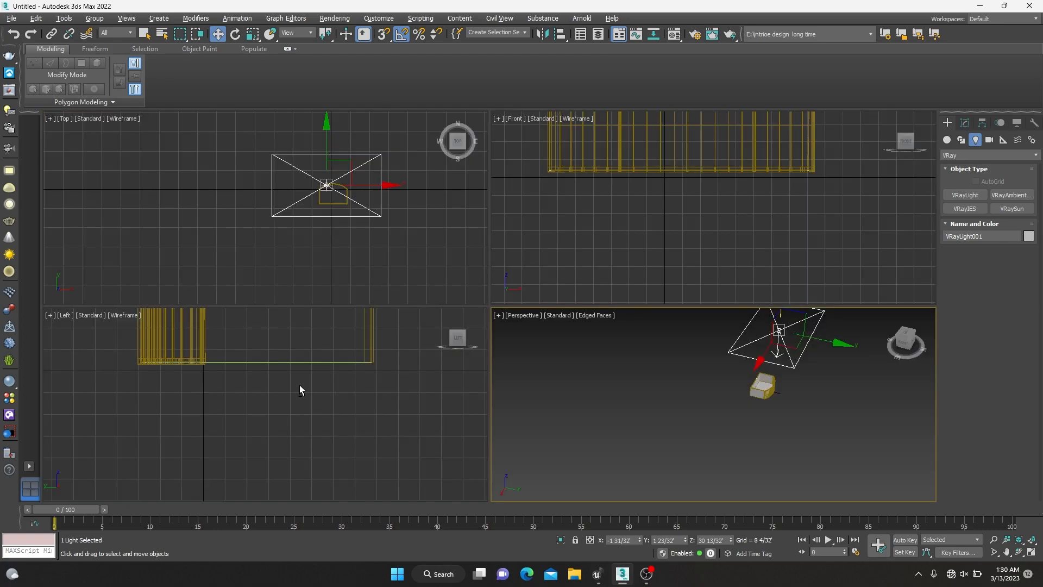
key(alt+w)
scroll(625, 402, down, 5)
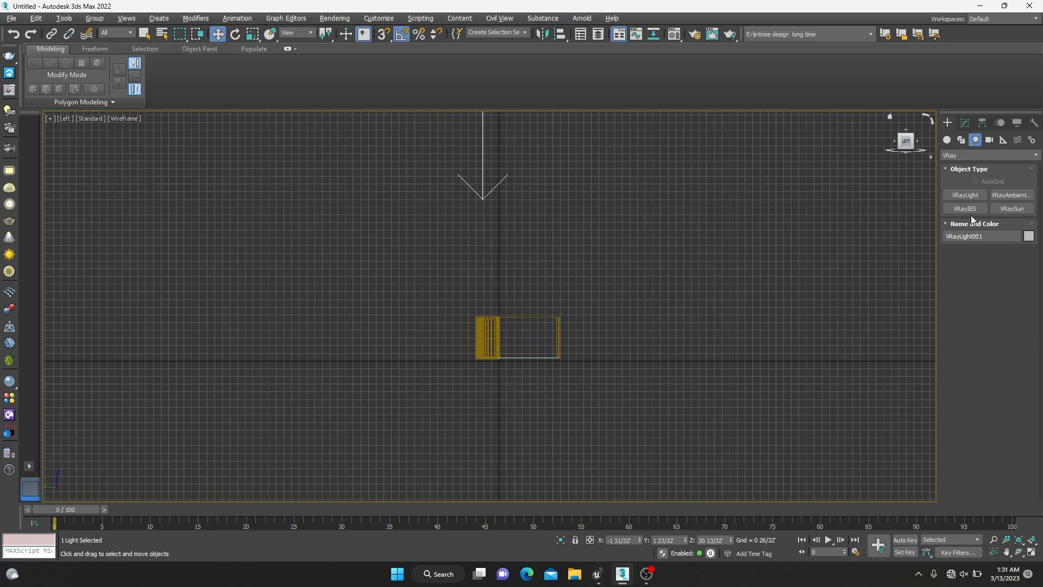
click(1000, 209)
drag(104, 154, 479, 358)
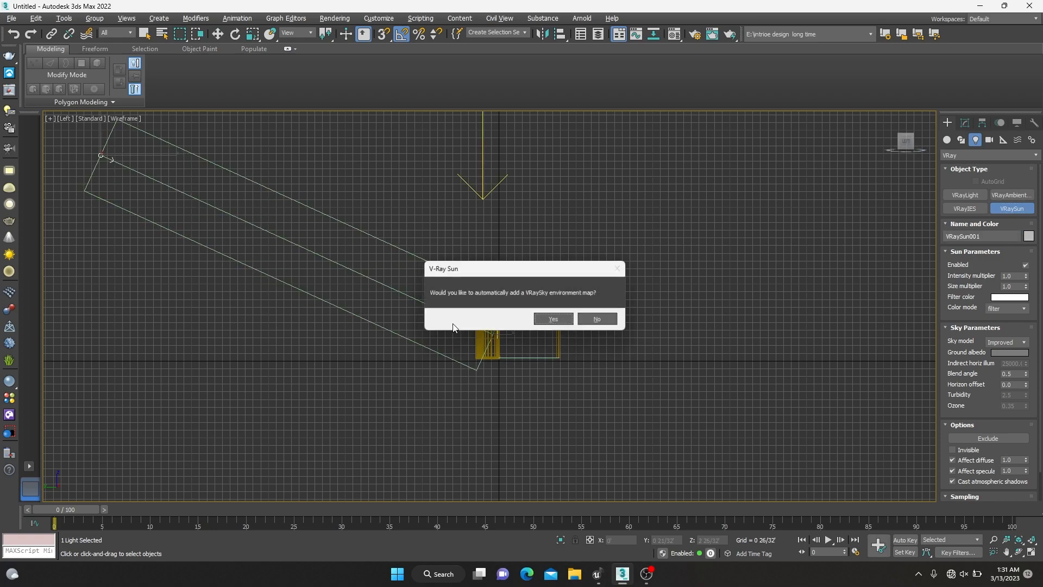
click(554, 320)
Delete the plane VRayLight above the model.
scroll(582, 300, down, 3)
key(w)
click(536, 191)
key(Delete)
Frame the model closely in the Perspective view, run a V-Ray test render, and close the frame buffer.
key(alt+w)
click(775, 402)
key(alt+w)
scroll(625, 293, up, 4)
mouse_move(672, 318)
alt+middle_down()
mouse_move(650, 279)
mouse_move(661, 312)
mouse_move(676, 313)
mouse_move(672, 304)
alt+middle_up()
scroll(656, 296, up, 4)
scroll(647, 292, up, 4)
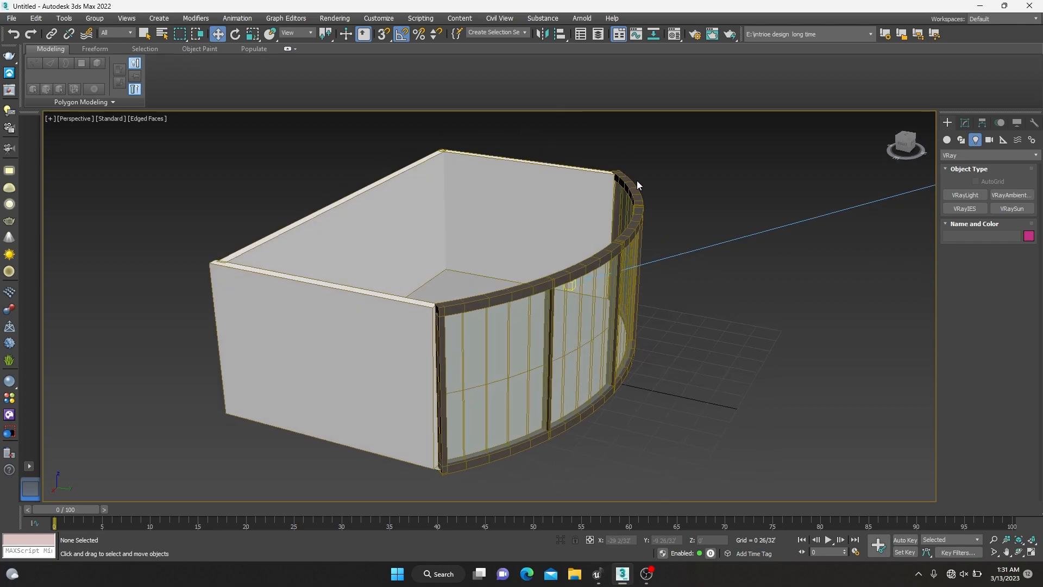
key(shift+q)
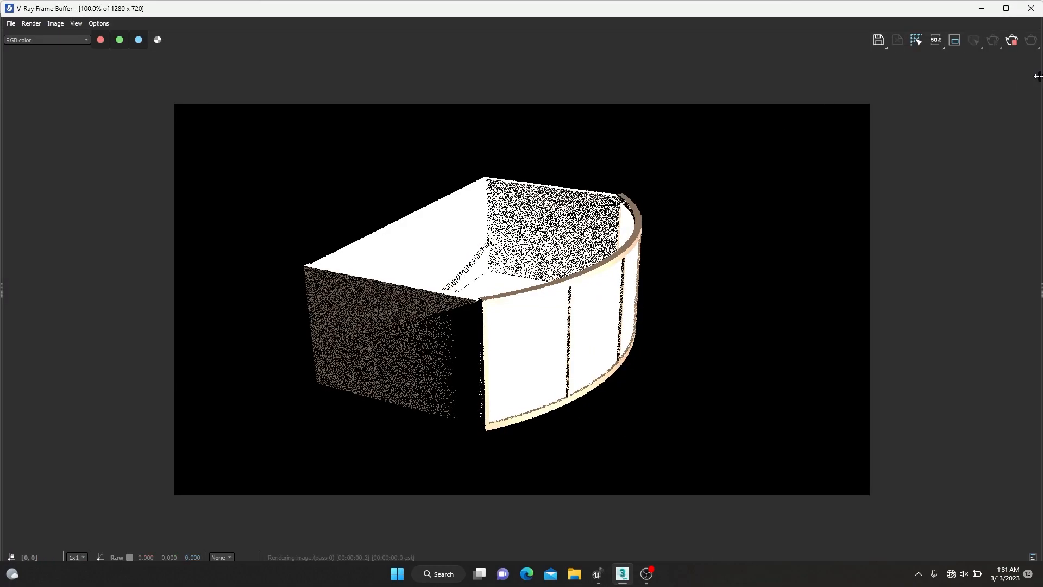
click(1032, 8)
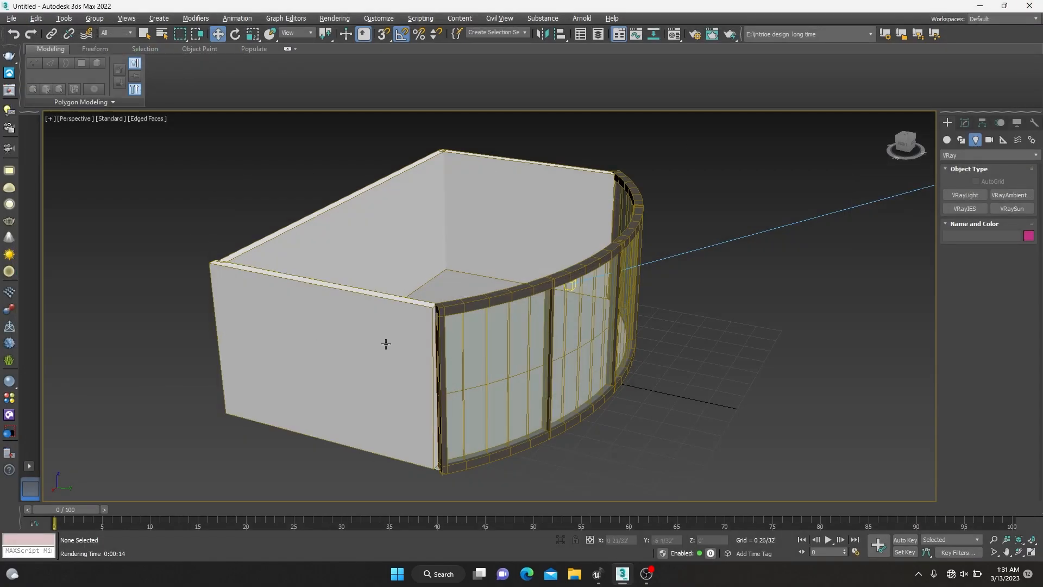
Create a VRayPhysicalCamera in the Top view, placed outside the curved panel and aimed towards the model.
key(alt+w)
key(alt+w)
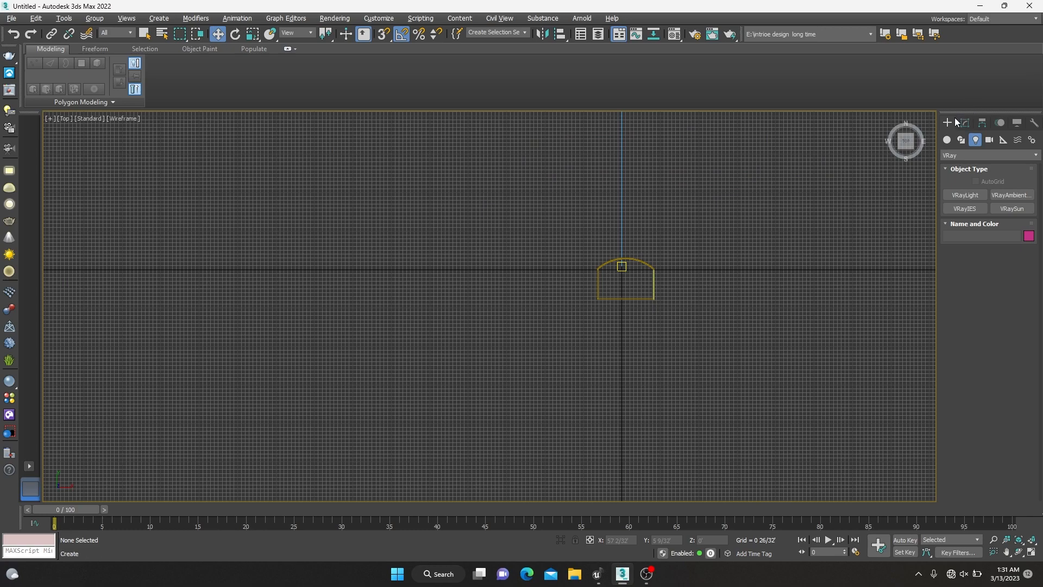
click(966, 156)
click(965, 173)
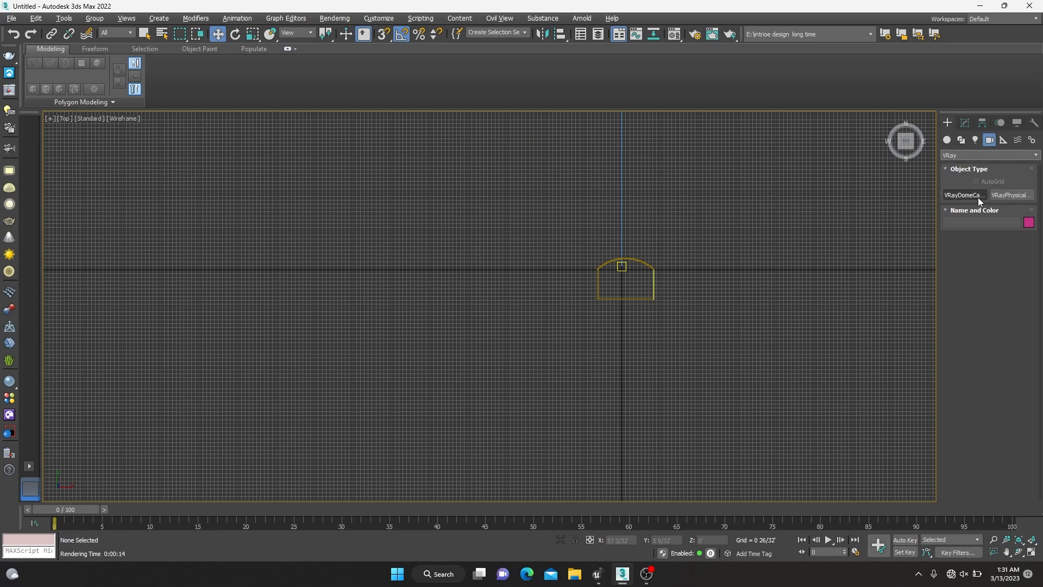
click(996, 194)
middle_drag(807, 225, 595, 316)
drag(570, 261, 498, 310)
Look through the camera, turn off angle snapping, and orbit, dolly and pan it to frame the room from above at the side wall's corner.
key(alt+w)
key(alt+w)
key(c)
middle_drag(478, 261, 511, 401)
click(1018, 552)
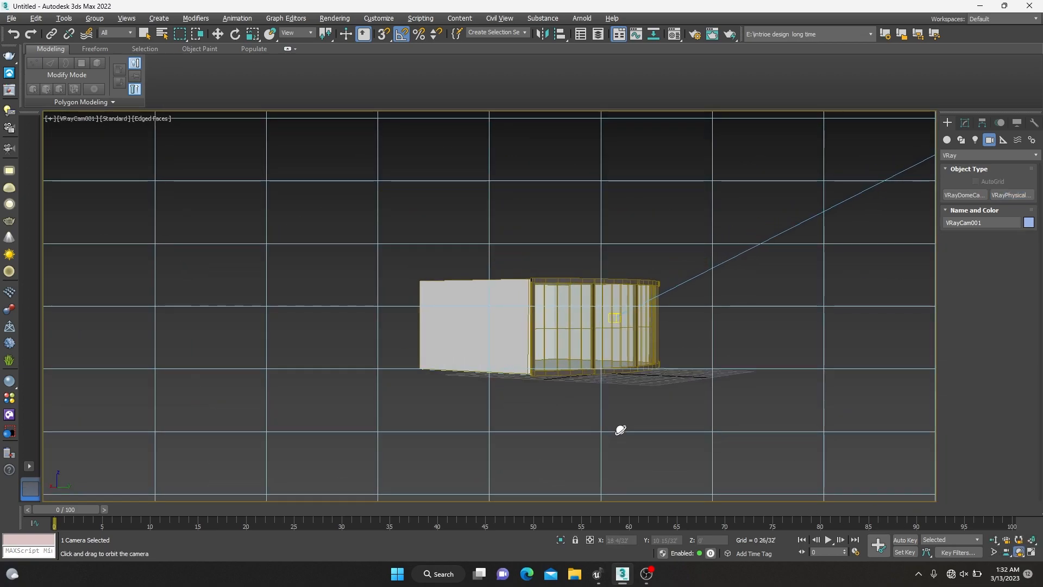
click(399, 35)
drag(618, 358, 592, 361)
click(995, 540)
drag(522, 305, 504, 260)
middle_drag(504, 261, 526, 287)
mouse_move(554, 219)
middle_down()
mouse_move(563, 270)
mouse_move(594, 302)
middle_up()
middle_drag(611, 158, 615, 233)
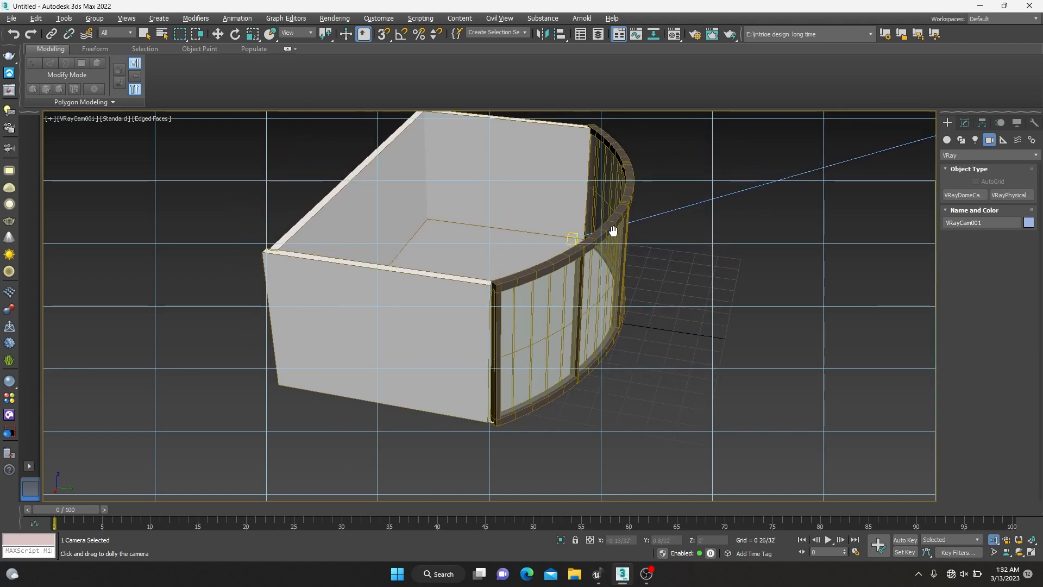
Convert the side wall nearest the camera to an Editable Poly from the Perspective view.
key(p)
scroll(473, 402, up, 4)
click(473, 403)
scroll(472, 395, down, 4)
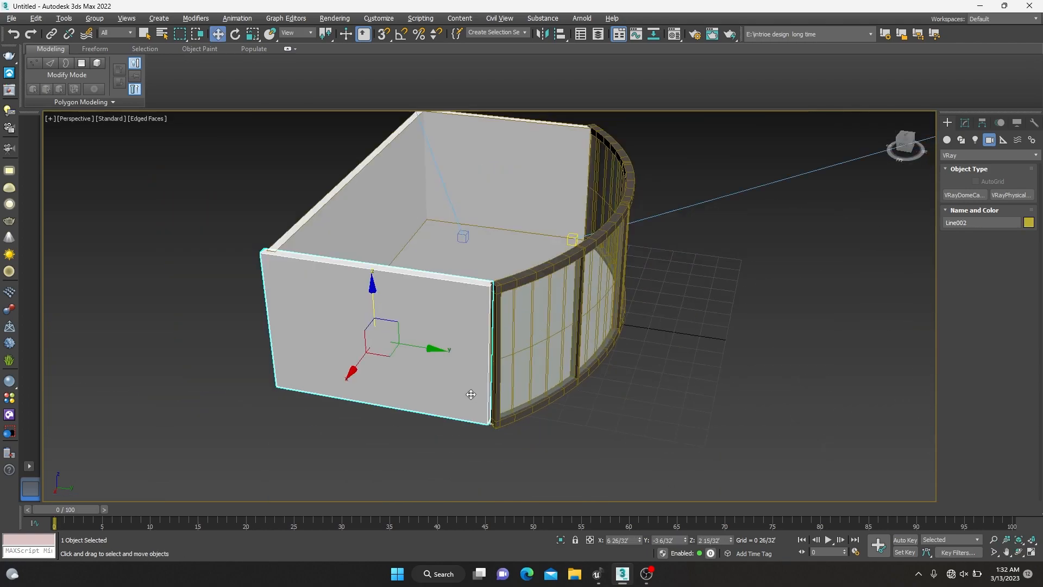
right_click(471, 395)
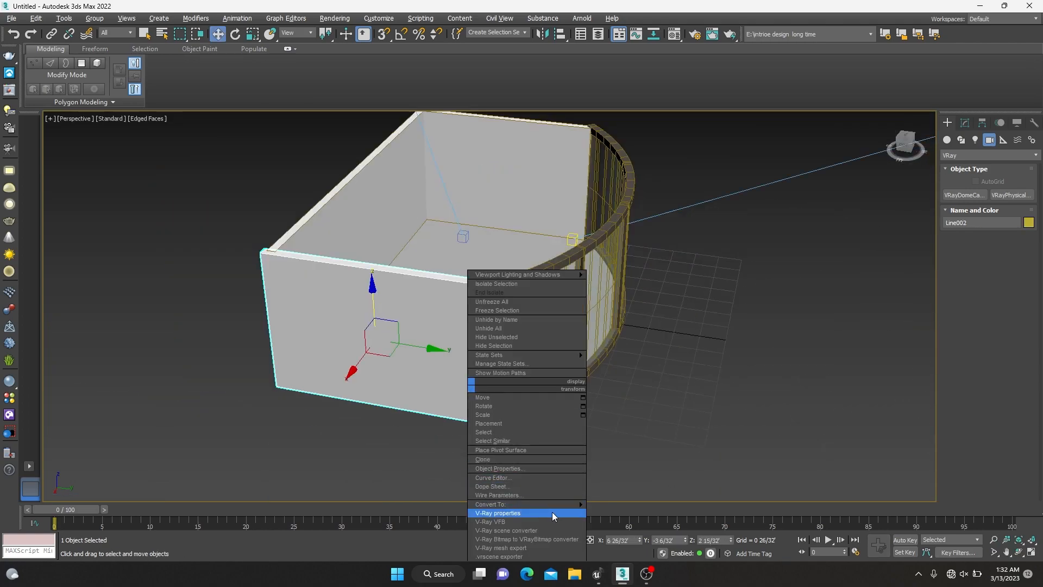
click(965, 124)
right_click(413, 326)
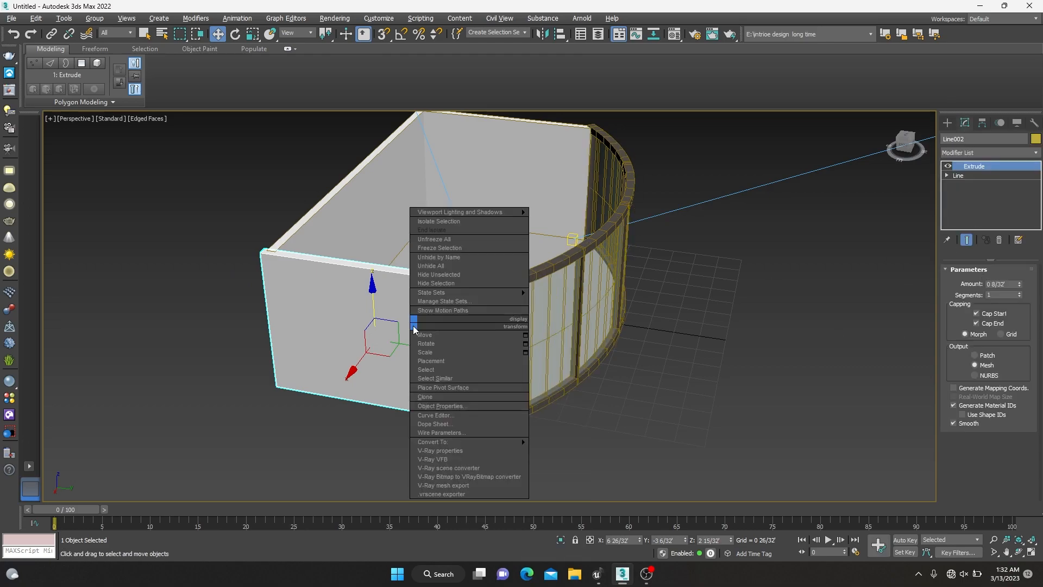
mouse_move(513, 433)
click(591, 429)
Move the side wall's lower end vertices along Y to close the gap with the curved panel's bottom rail.
click(958, 285)
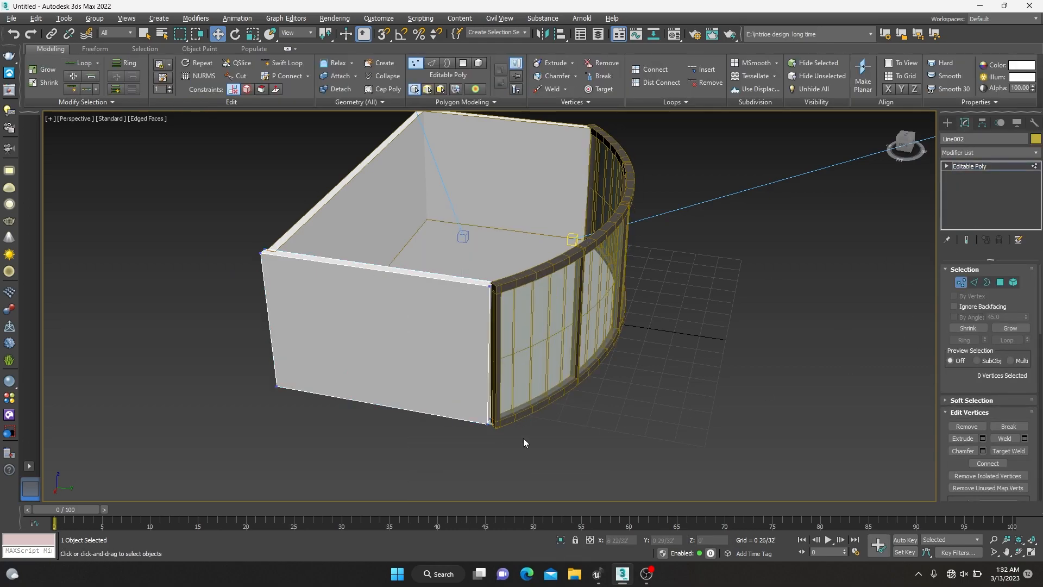
drag(523, 438, 462, 405)
scroll(462, 406, up, 5)
middle_drag(668, 454, 631, 357)
drag(619, 403, 654, 403)
Move the side wall's two upper end vertices along Y to close the gap with the curved panel's top rail.
scroll(656, 387, down, 5)
middle_drag(664, 175, 656, 255)
scroll(657, 255, up, 6)
drag(585, 362, 657, 367)
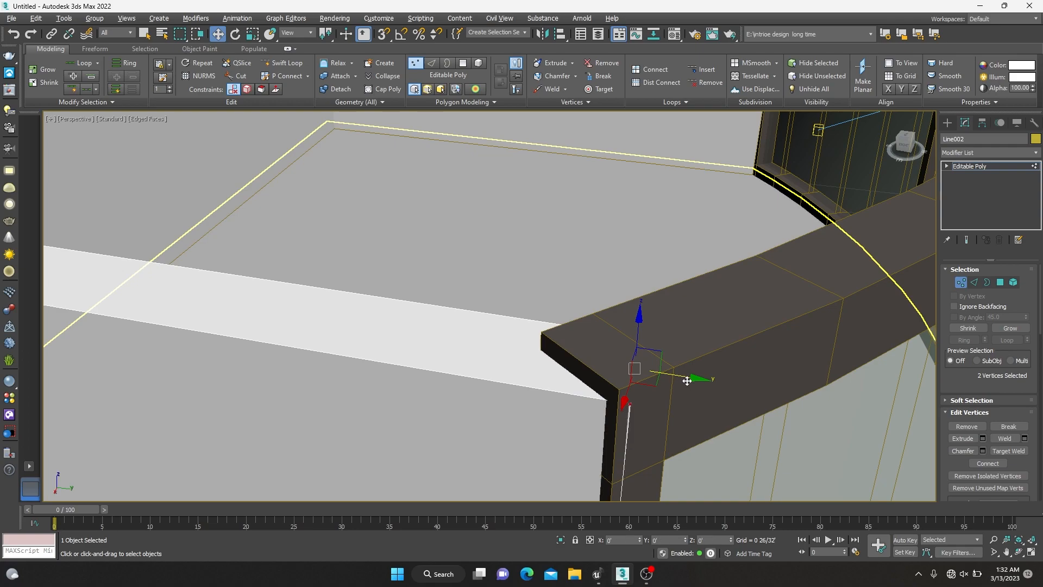
scroll(676, 382, down, 8)
click(739, 406)
Return to the camera view and render it with V-Ray.
key(c)
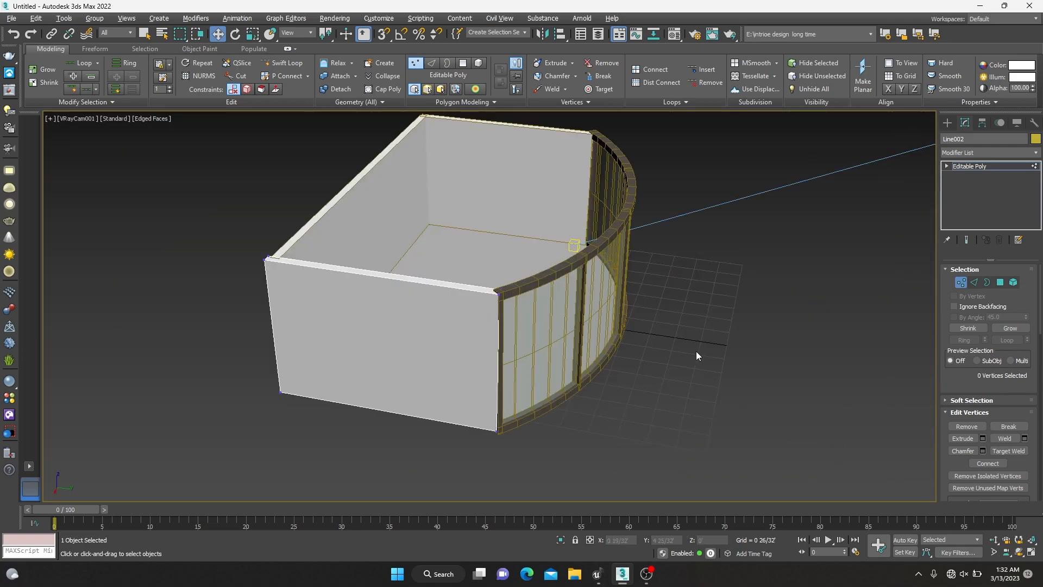
key(shift+q)
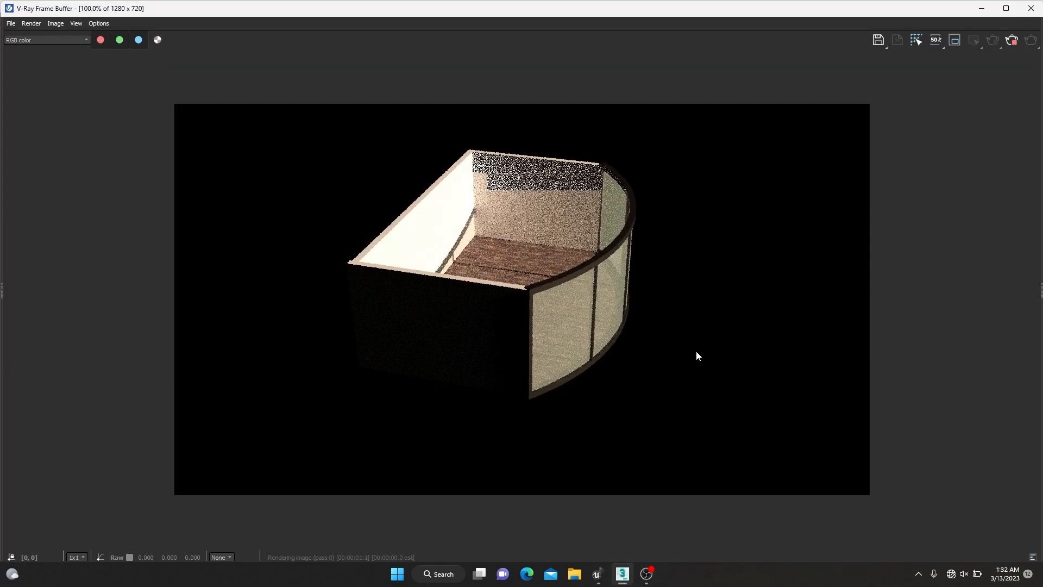
Inspect the rendered room up close, close the render window and cancel the running render.
scroll(621, 299, up, 2)
scroll(620, 298, down, 3)
scroll(618, 285, up, 2)
click(1031, 8)
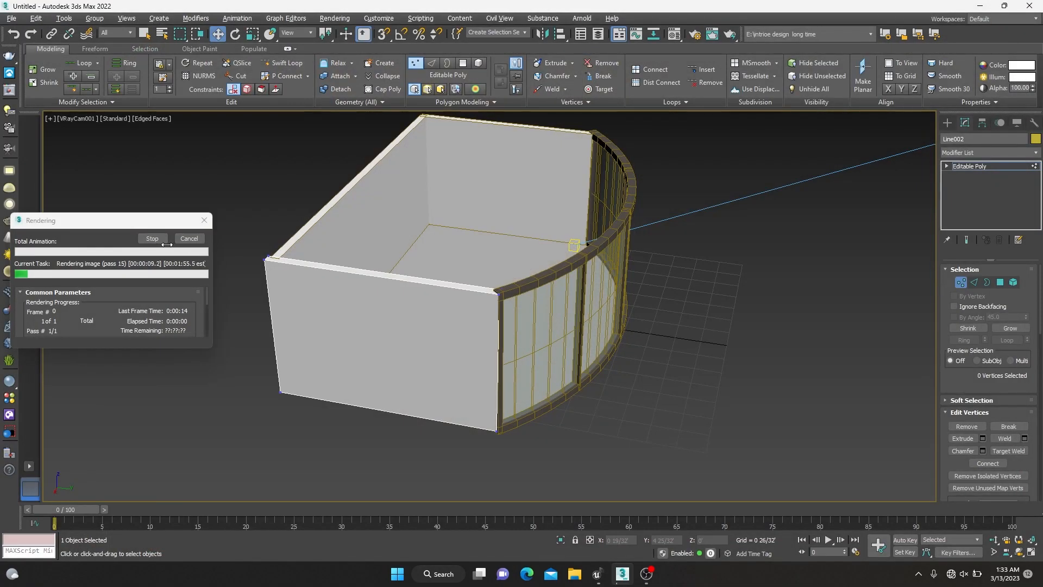
click(189, 239)
Orbit the camera to a lower angle and set the glass material's diffuse colour to dark grey, RGB 29.
drag(767, 443, 272, 7)
drag(508, 333, 319, 123)
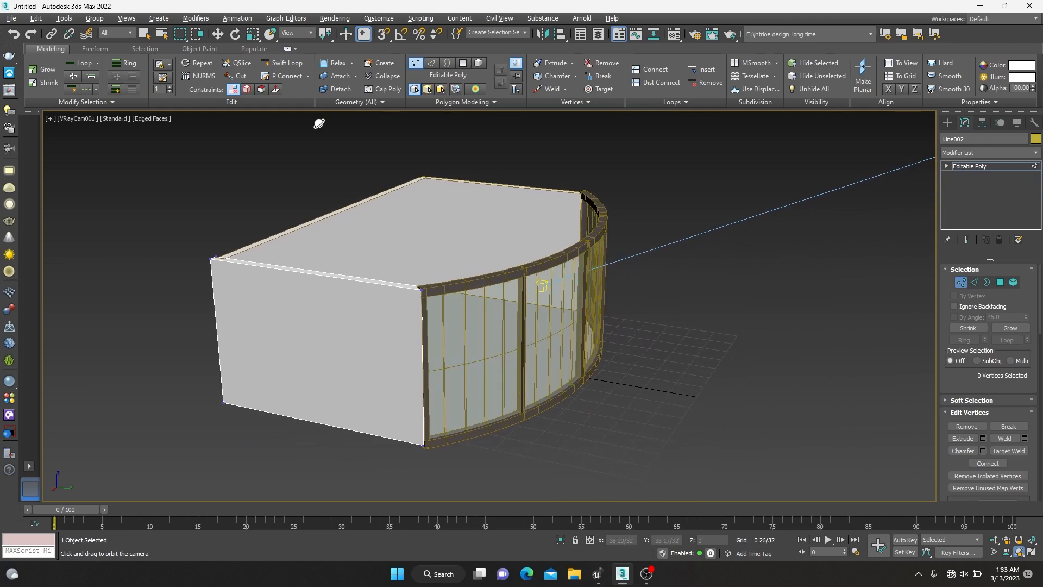
key(m)
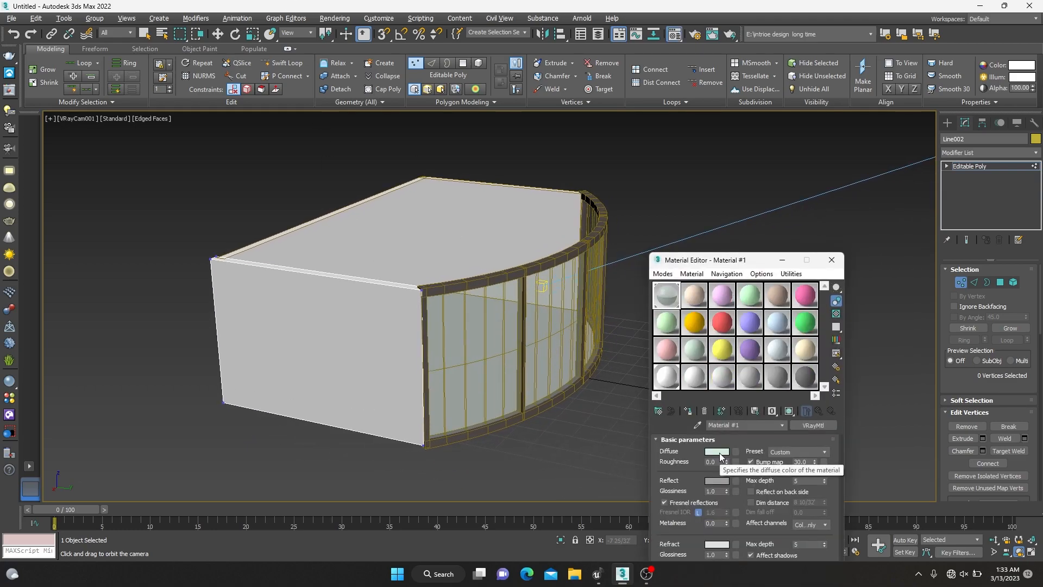
click(719, 452)
drag(259, 154, 235, 154)
click(321, 86)
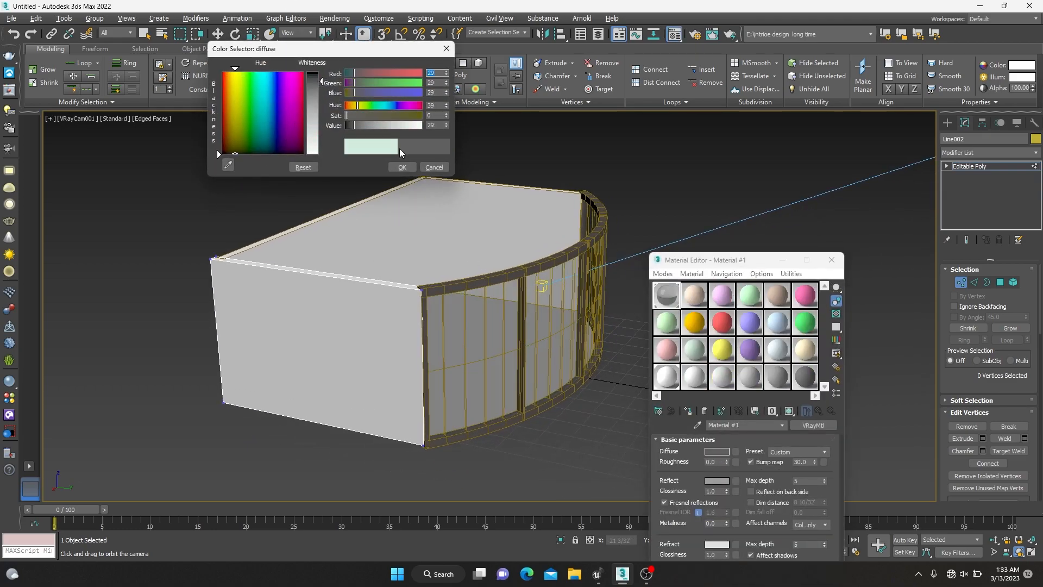
click(402, 168)
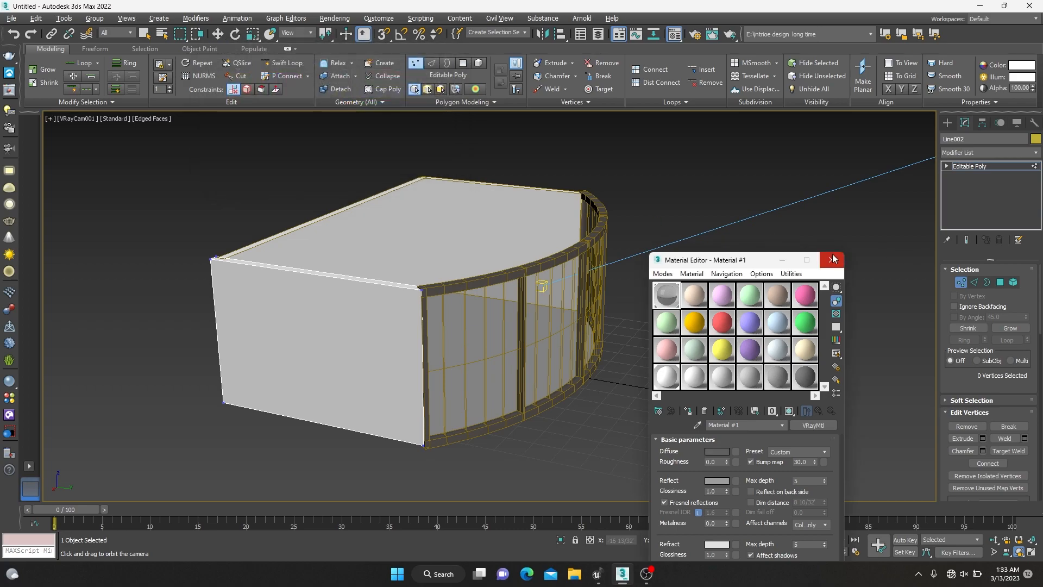
click(831, 260)
Render the camera view with V-Ray to check the darker glass, and stop the render after inspecting it.
key(shift+q)
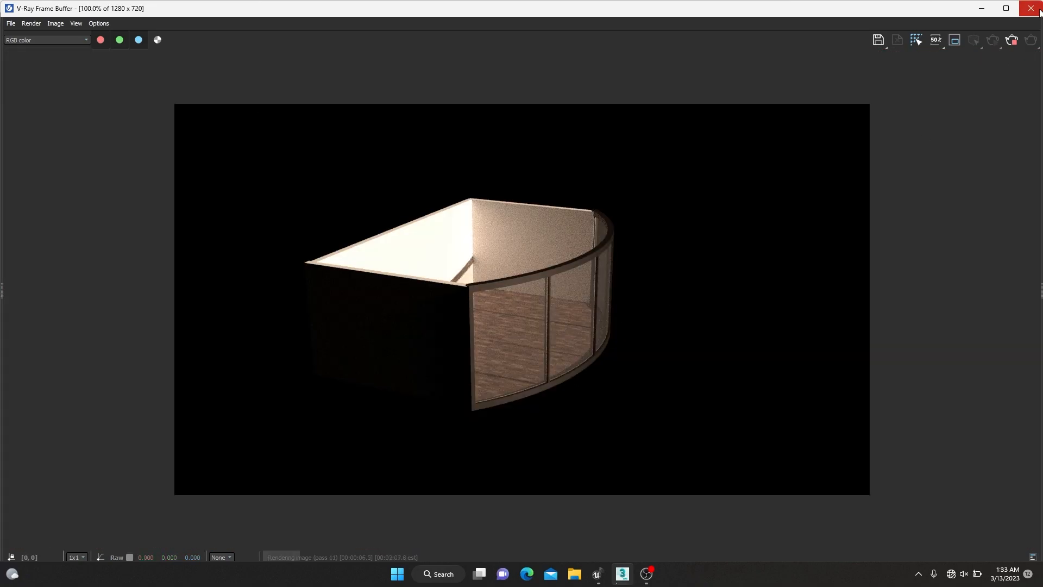
scroll(614, 226, up, 4)
scroll(614, 226, down, 4)
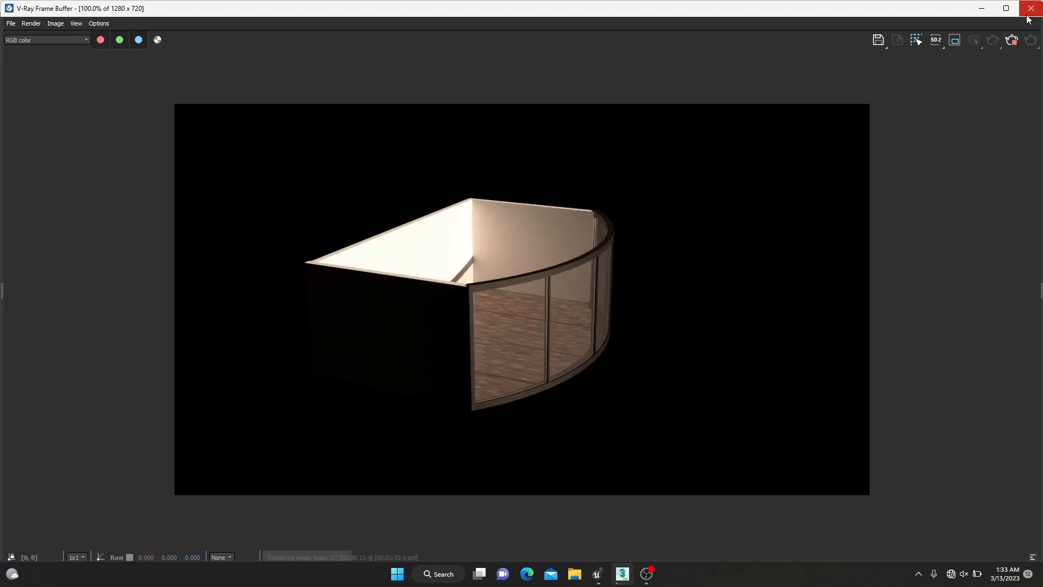
click(1030, 9)
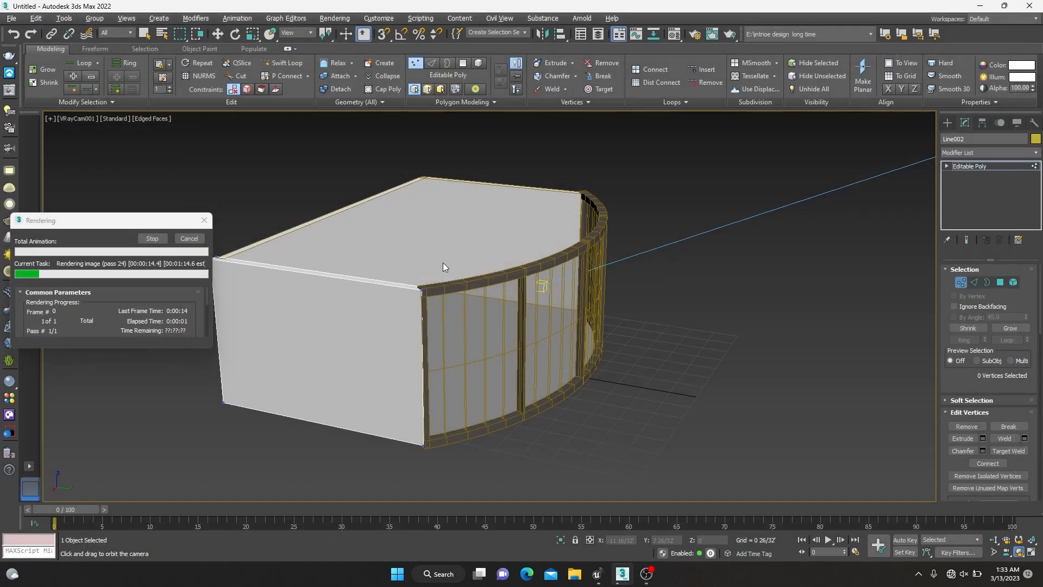
click(199, 242)
From the Perspective view, move the V-Ray sun to about X 46 1/32', Y 42 3/32', Z 13 27/32'.
key(p)
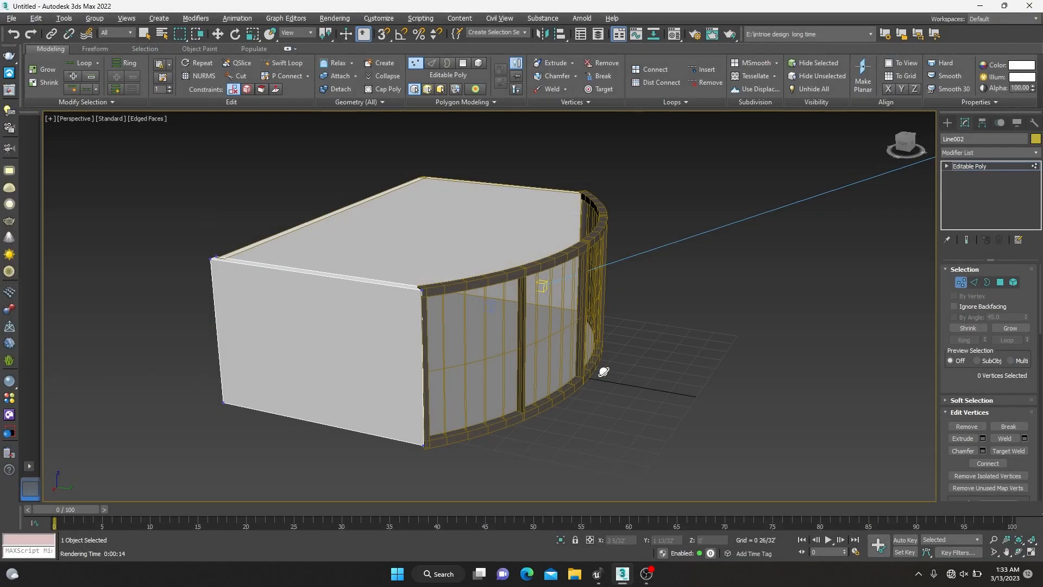
scroll(601, 366, down, 5)
middle_drag(762, 373, 578, 381)
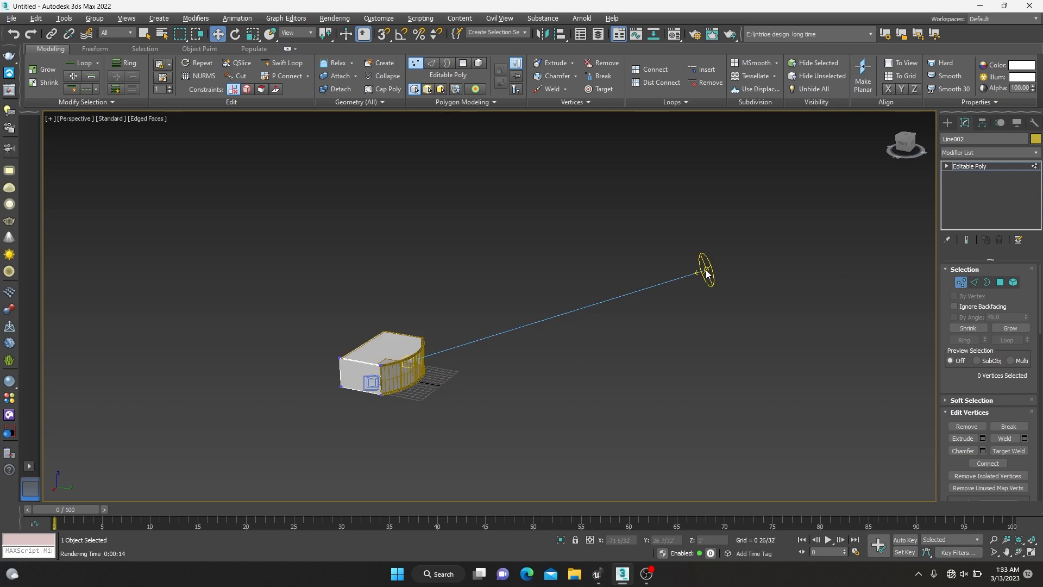
click(989, 167)
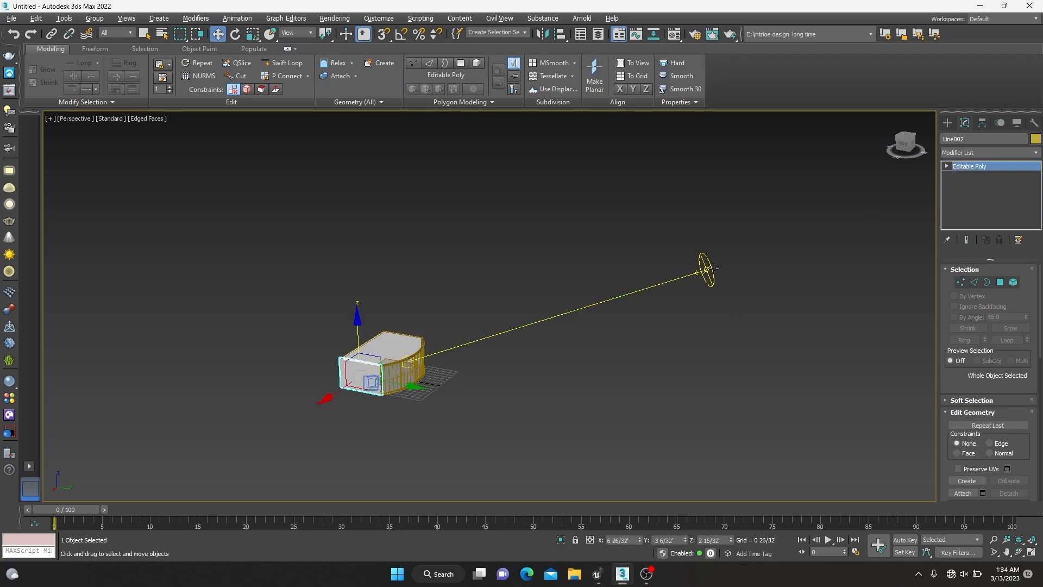
click(707, 270)
drag(1006, 225, 959, 142)
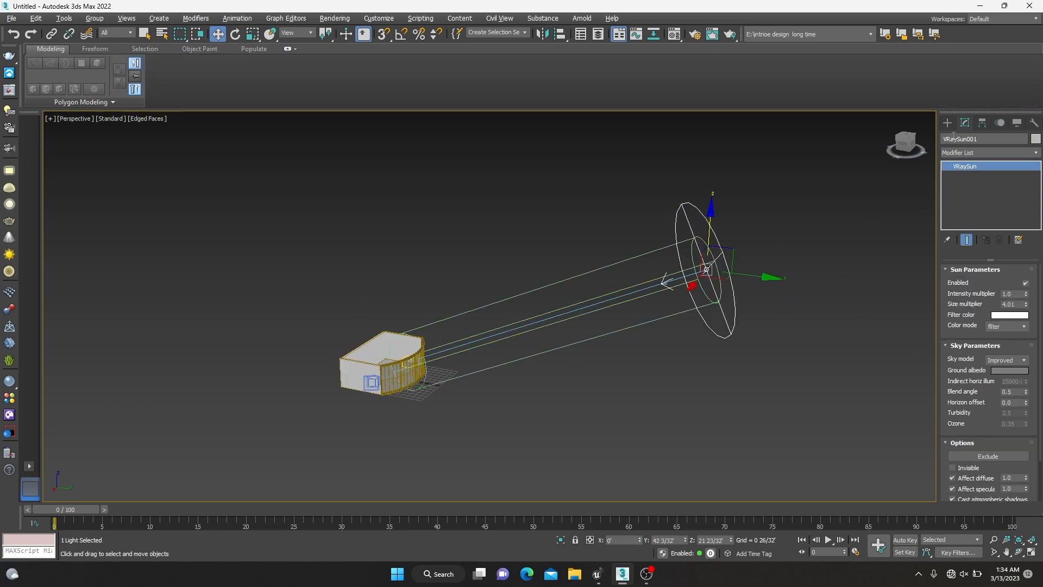
click(881, 295)
click(706, 265)
drag(708, 228, 710, 284)
alt+middle_drag(710, 284, 204, 420)
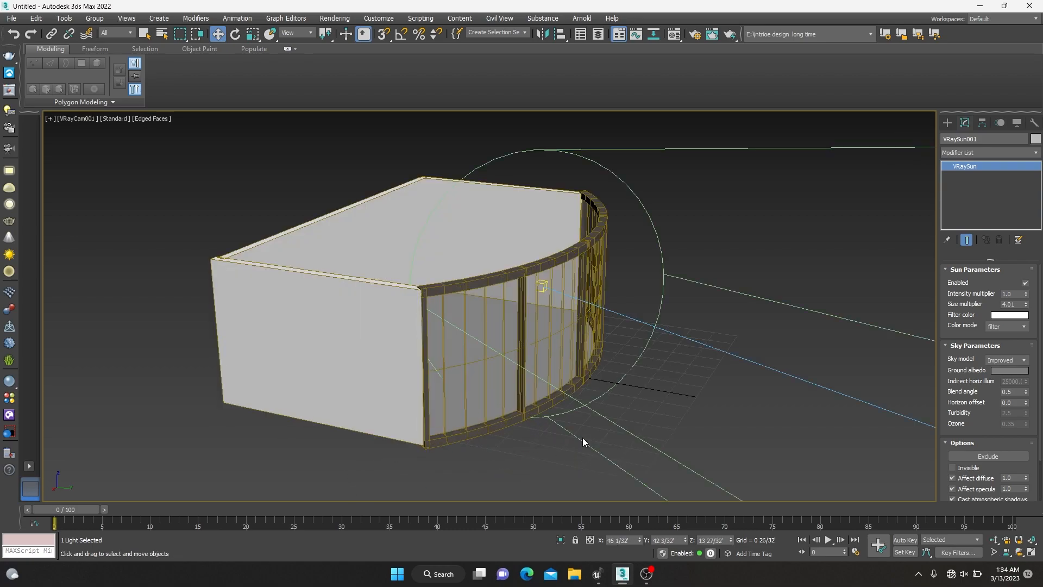
Orbit and pan the V-Ray camera to frame the whole room from above, with the side wall and curved glass facing it.
click(1019, 552)
drag(755, 433, 780, 392)
middle_drag(869, 309, 314, 240)
drag(603, 340, 610, 359)
middle_drag(563, 255, 594, 403)
middle_drag(520, 230, 597, 462)
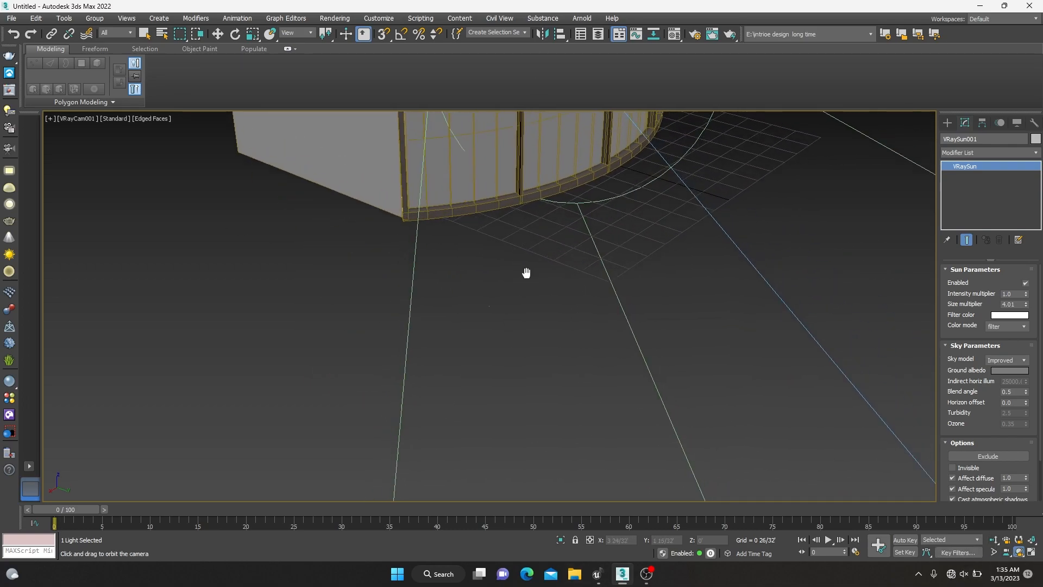
middle_drag(580, 156, 587, 500)
middle_drag(624, 207, 606, 478)
middle_drag(634, 163, 651, 462)
middle_drag(599, 263, 621, 332)
Render the reframed camera view with V-Ray and inspect the sunlight and shadows inside the room.
key(shift+q)
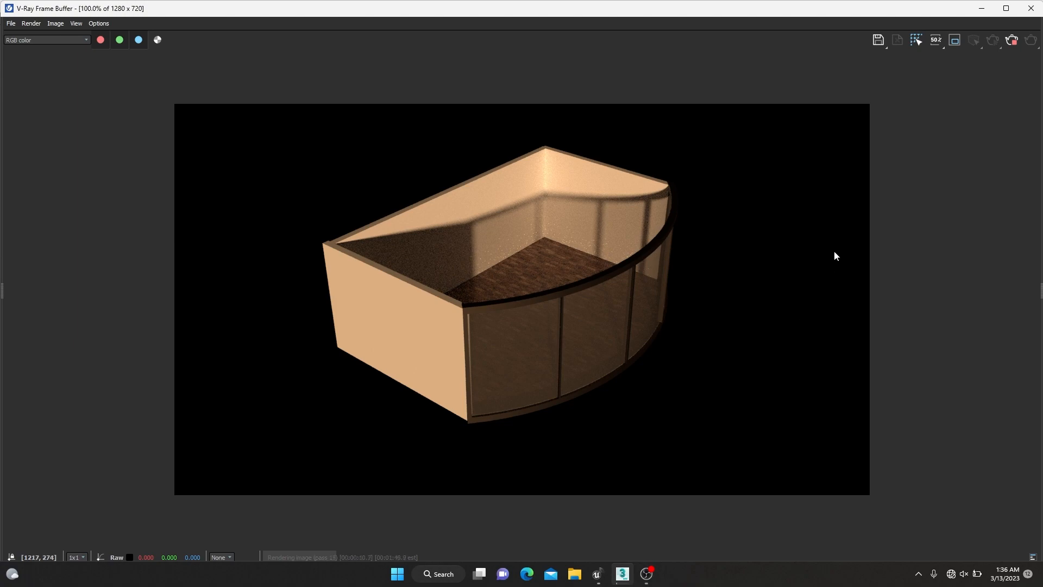
scroll(461, 271, up, 1)
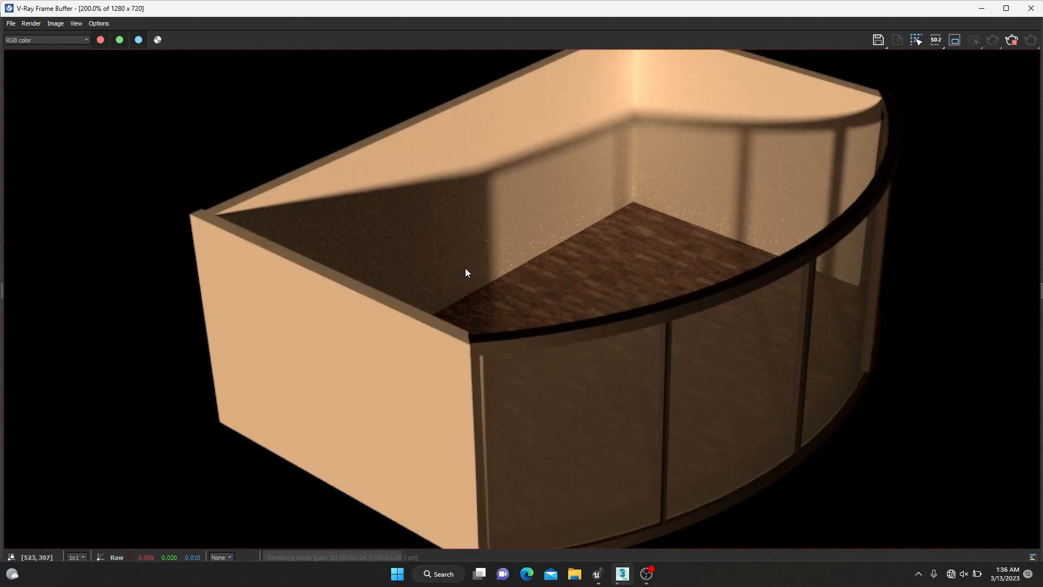
scroll(564, 236, down, 1)
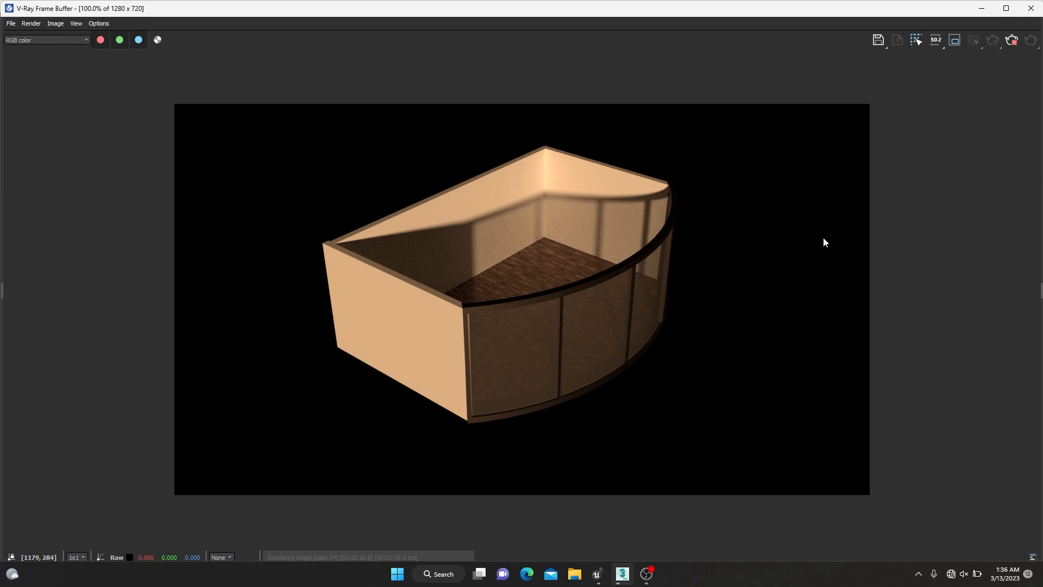